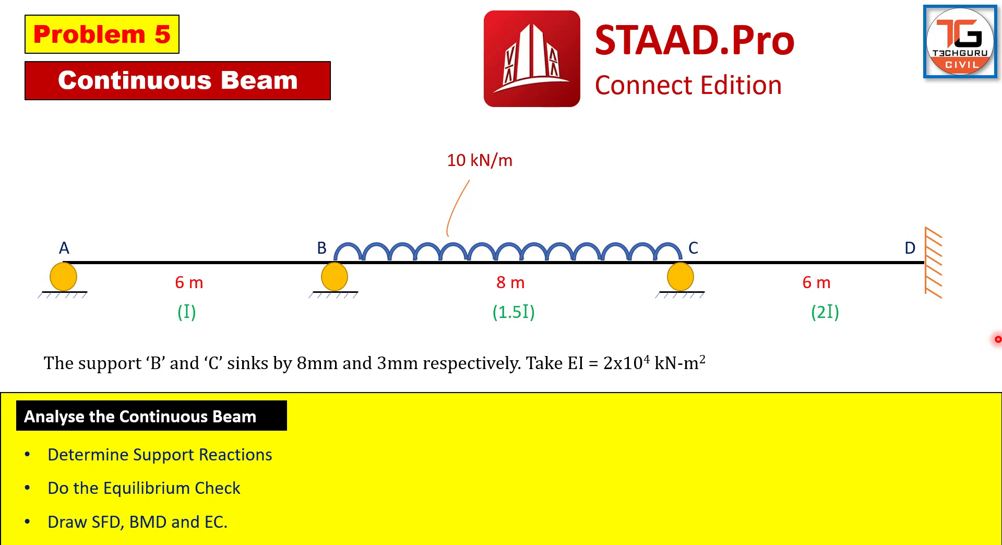
Advance the slide to reveal the cross-verify answers for the 6-8-6 m continuous beam
{"action": "key", "text": "Right"}
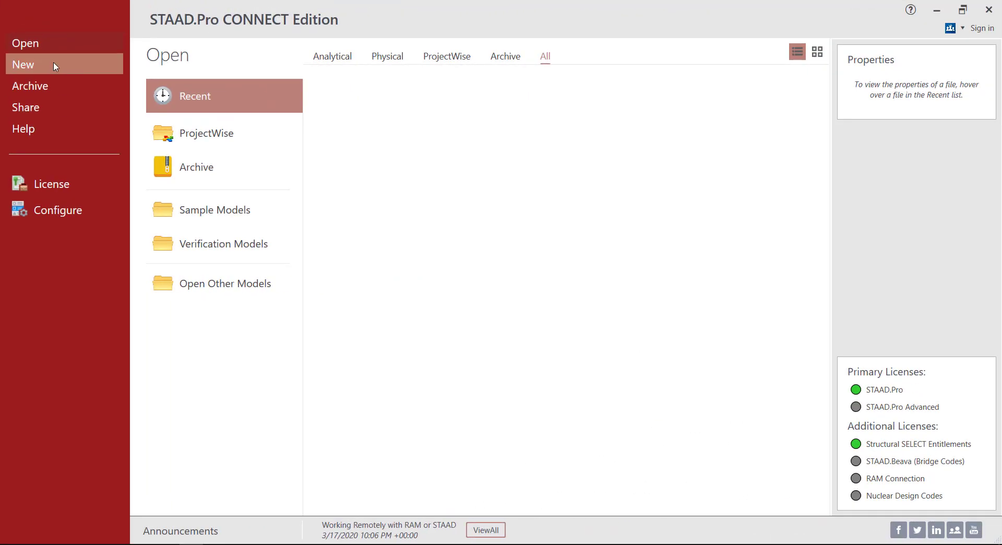
Create a new metric analytical model named 'Problem 5', with Job Info checked
{"action": "left_click", "coordinate": [54, 61]}
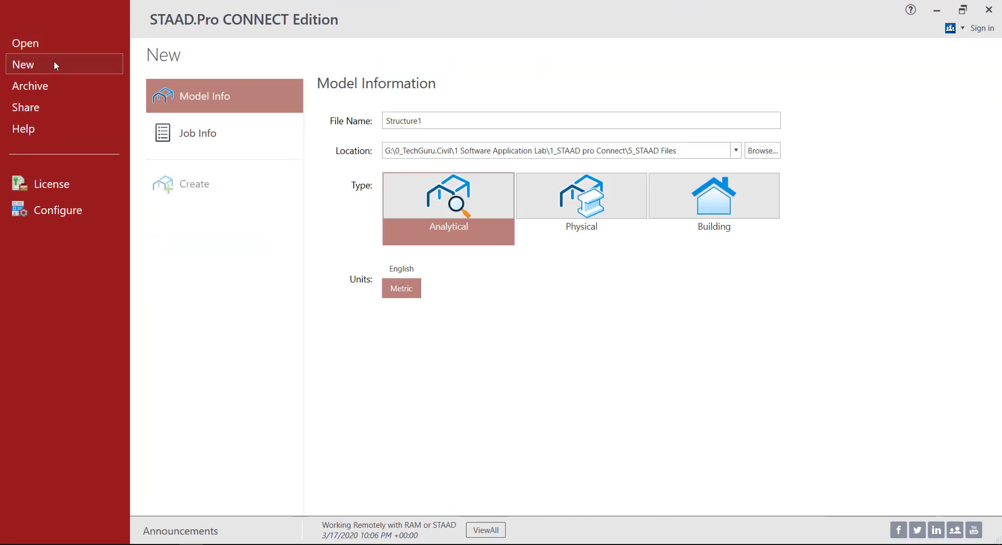
{"action": "left_click", "coordinate": [440, 118]}
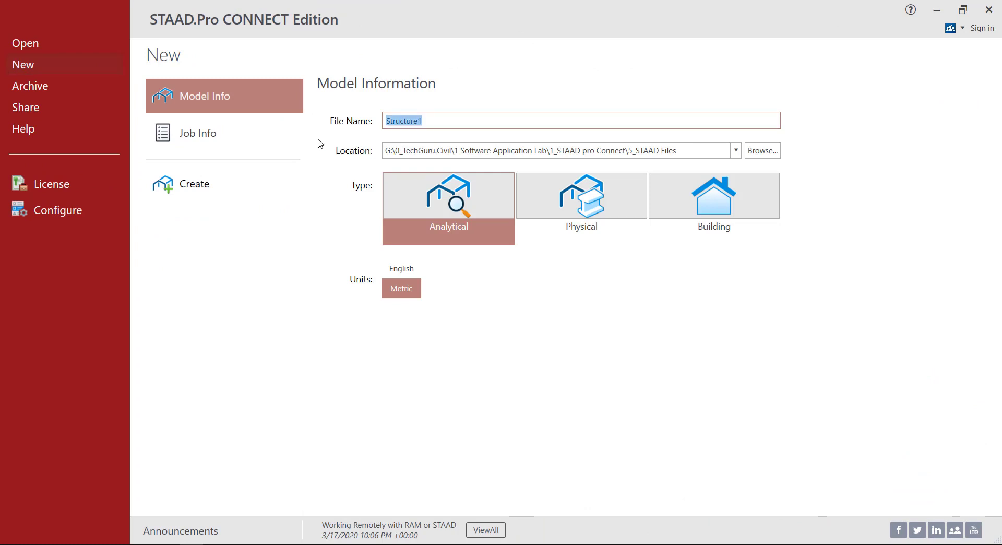
{"action": "type", "text": "Prob"}
{"action": "type", "text": "lem 5"}
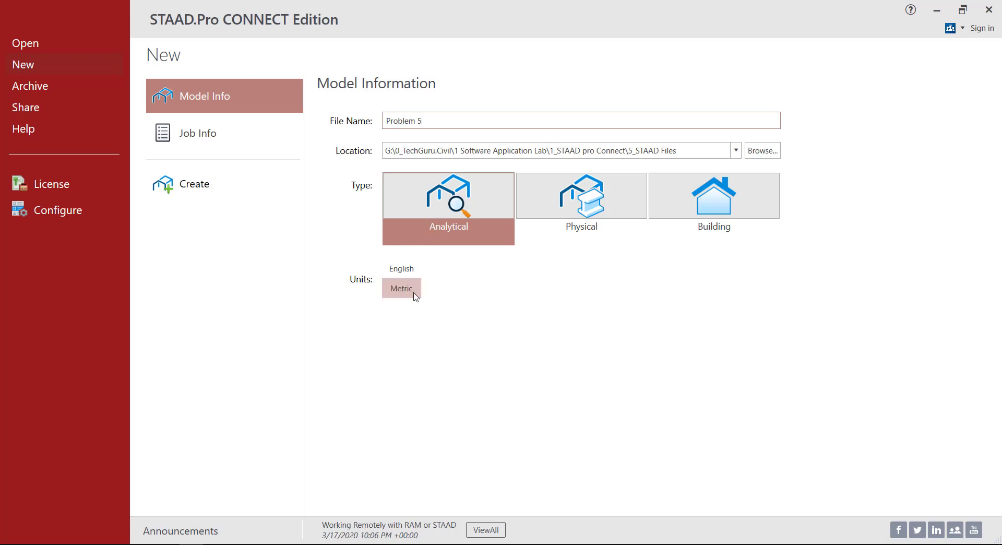
{"action": "left_click", "coordinate": [233, 140]}
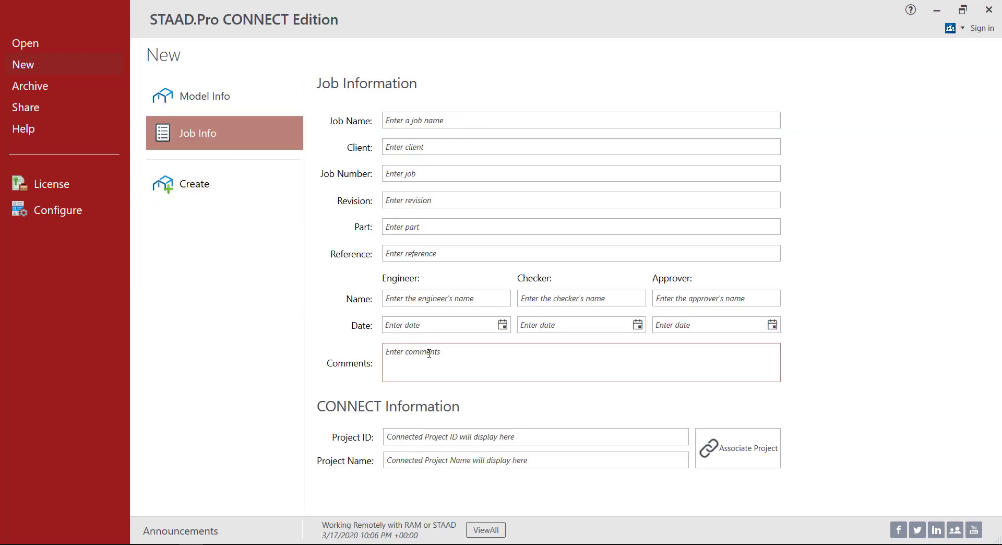
{"action": "left_click", "coordinate": [210, 190]}
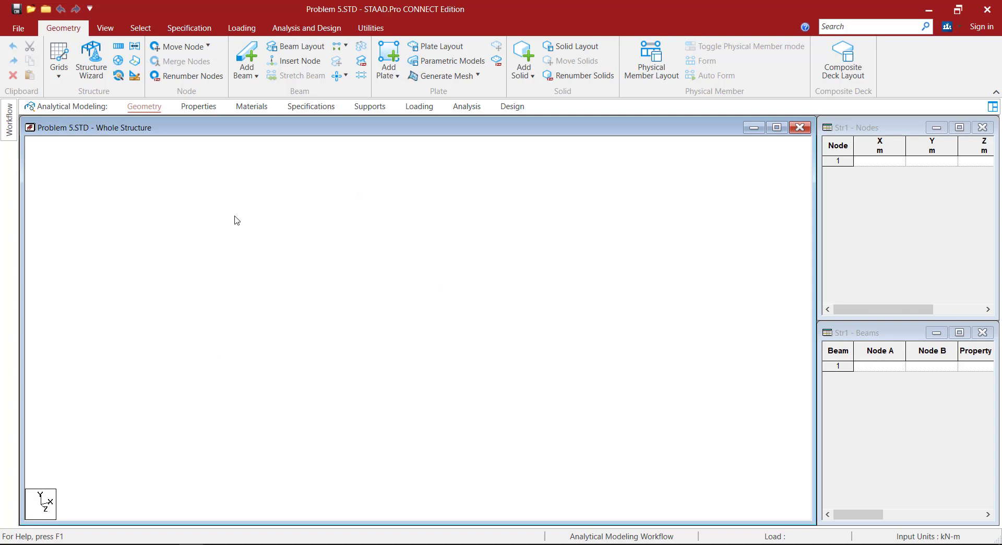
Switch to Front view and apply metric input units of metres and kilonewtons
{"action": "left_click", "coordinate": [104, 29]}
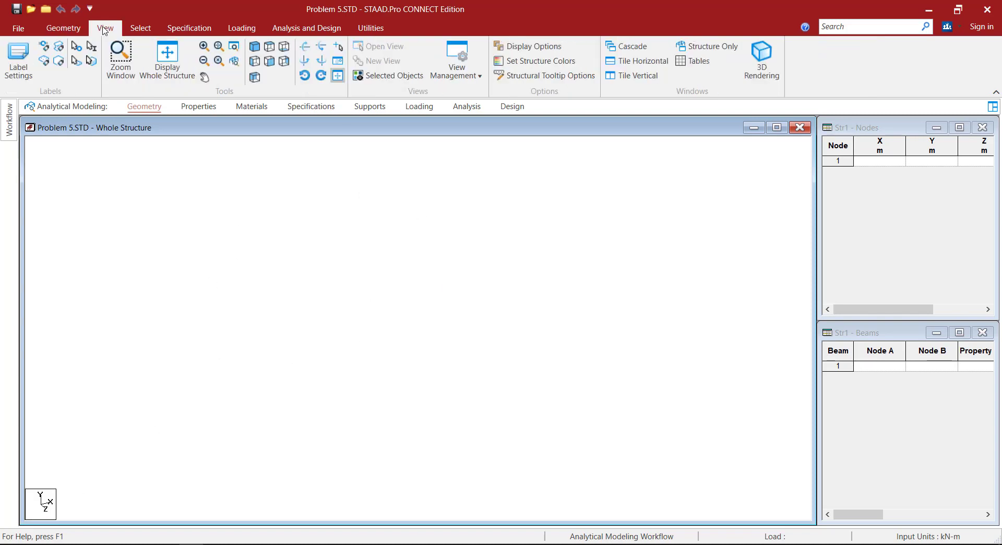
{"action": "left_click", "coordinate": [268, 62]}
{"action": "left_click", "coordinate": [63, 28]}
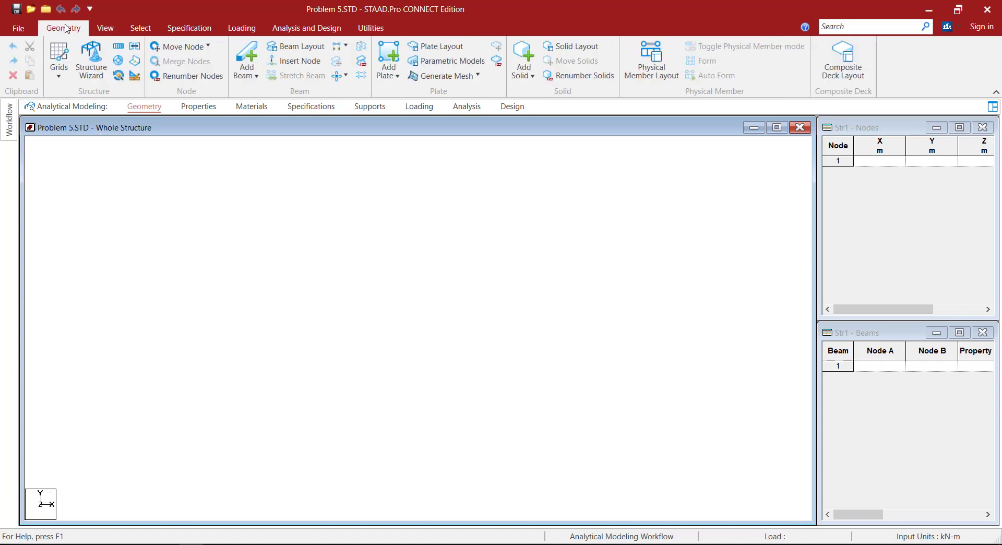
{"action": "left_click", "coordinate": [138, 80]}
{"action": "left_click", "coordinate": [211, 107]}
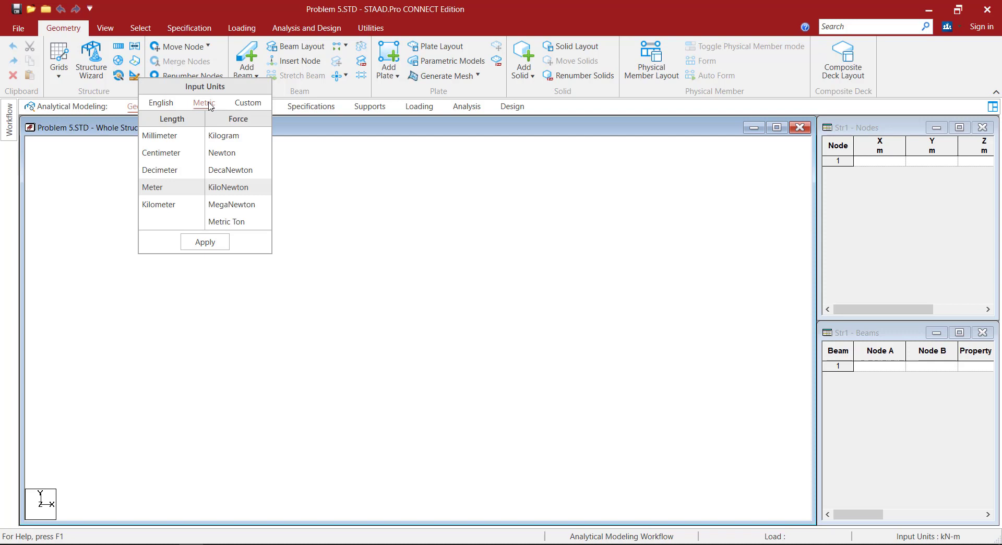
{"action": "left_click", "coordinate": [176, 190]}
{"action": "left_click", "coordinate": [241, 187]}
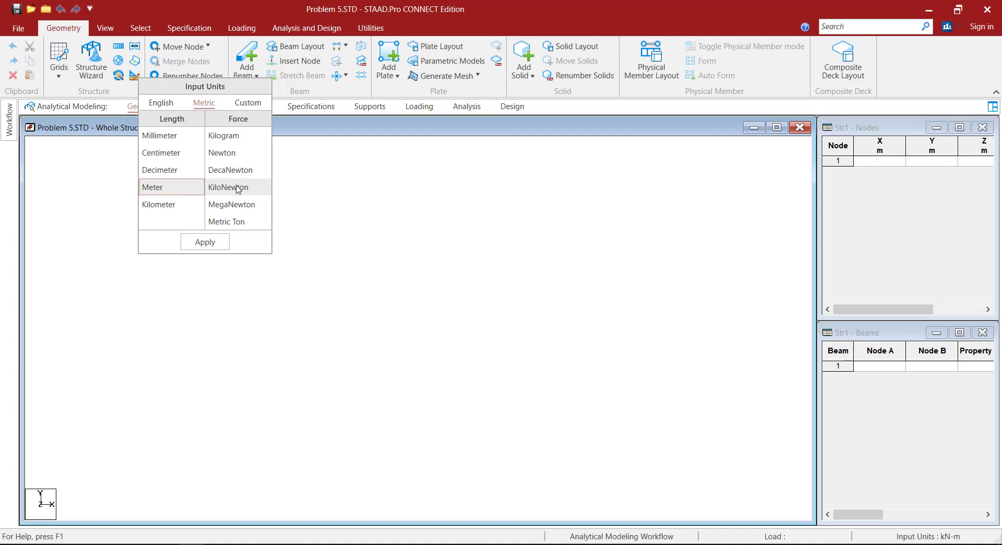
{"action": "left_click", "coordinate": [205, 242]}
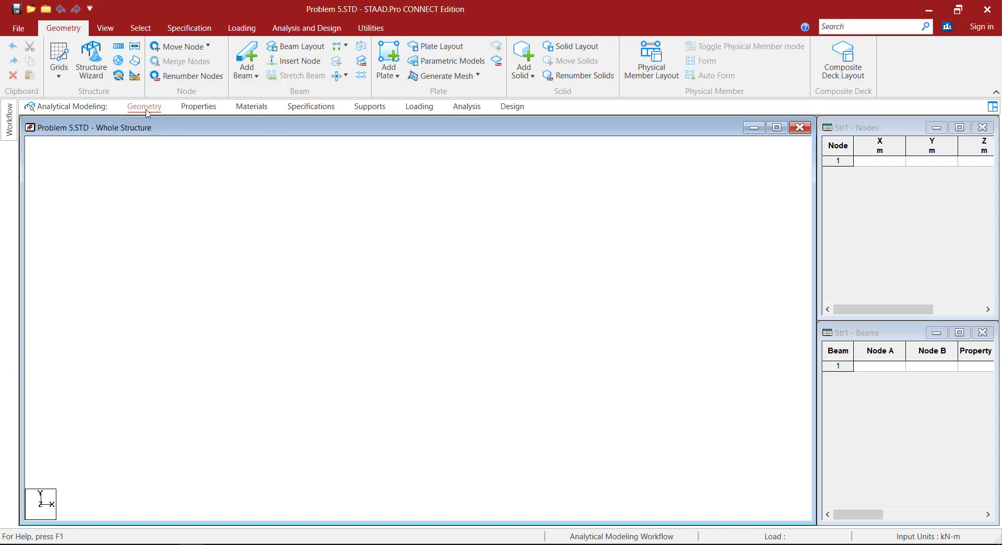
Enter nodes 1–4 in the Nodes table at X = 0, 6, 14 and 20 m
{"action": "left_click", "coordinate": [881, 166]}
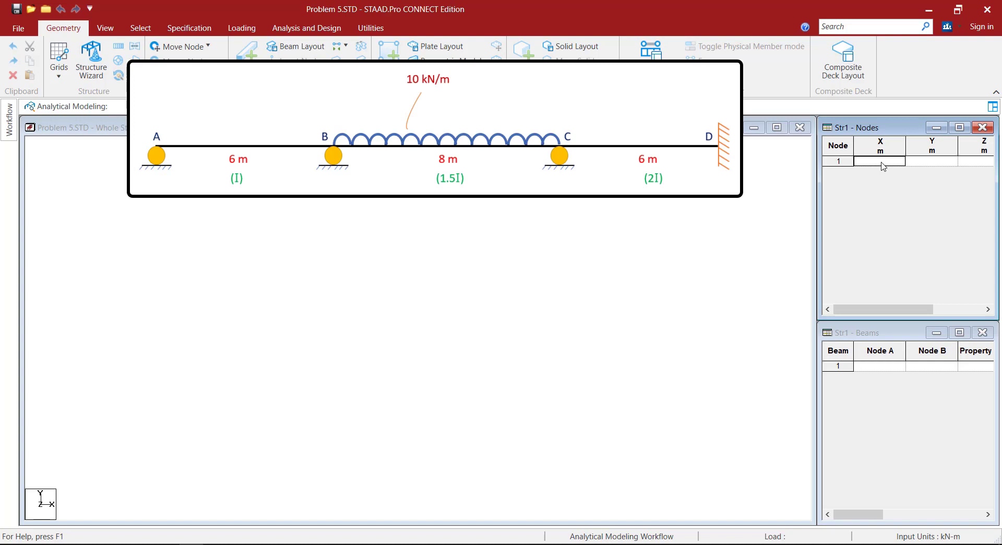
{"action": "type", "text": "0"}
{"action": "key", "text": "Return"}
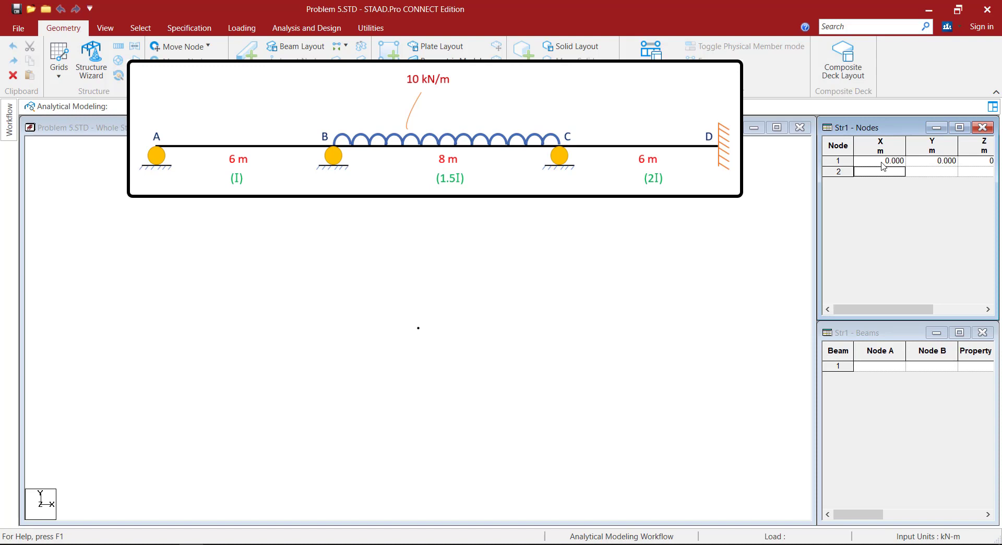
{"action": "type", "text": "6"}
{"action": "key", "text": "Return"}
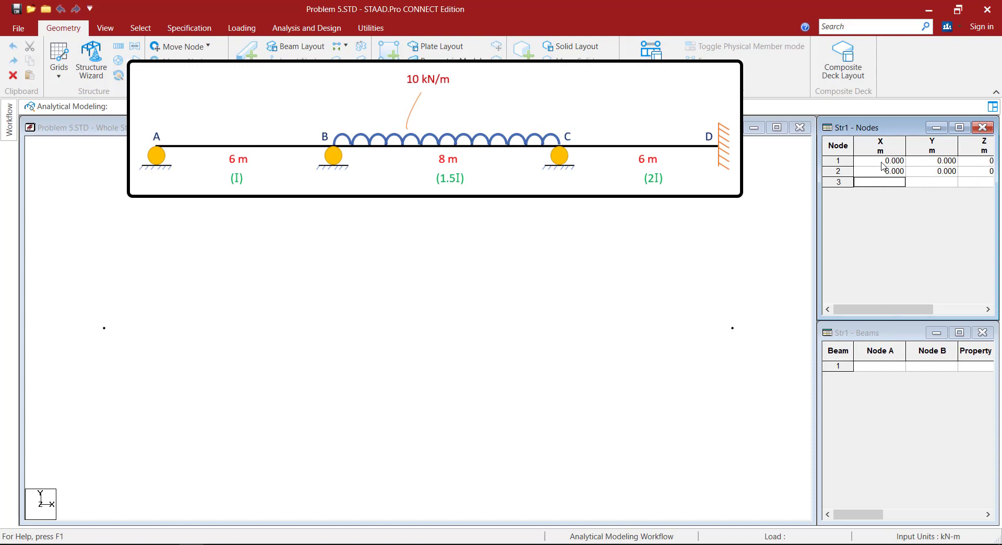
{"action": "type", "text": "14"}
{"action": "key", "text": "Return"}
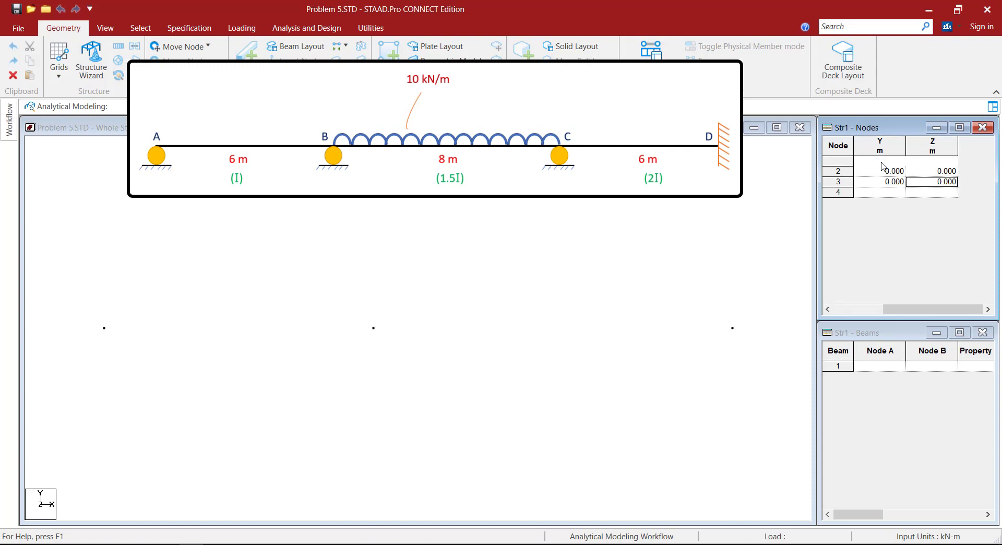
{"action": "key", "text": "Return"}
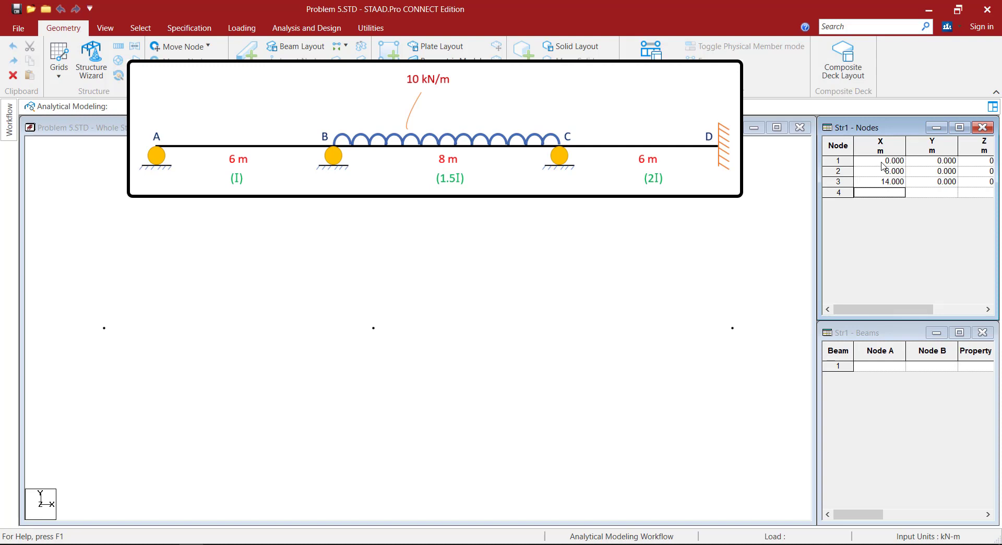
{"action": "type", "text": "20"}
{"action": "key", "text": "Return"}
{"action": "key", "text": "Return"}
{"action": "key", "text": "Return"}
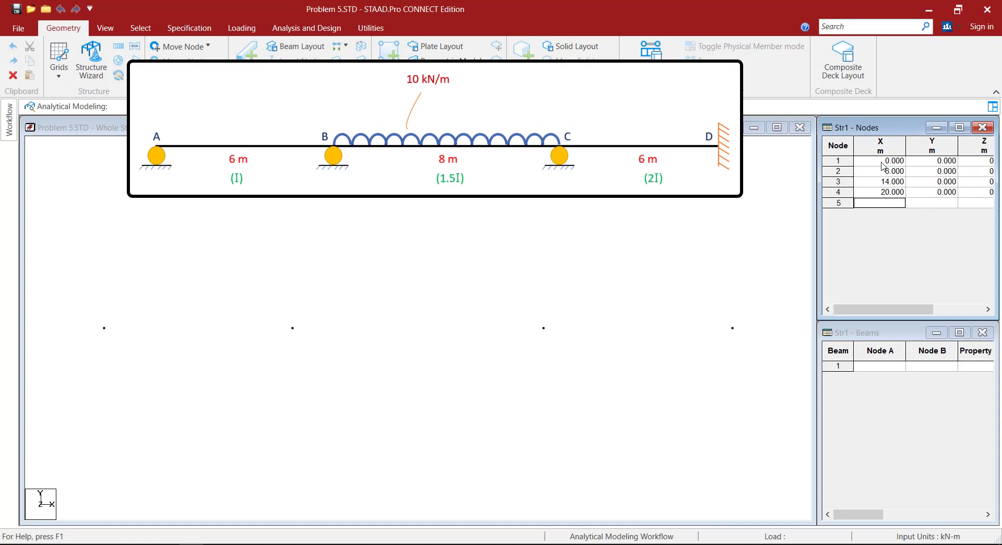
Draw beams linking nodes 1–2, 2–3 and 3–4 with Add Beam
{"action": "left_click", "coordinate": [226, 209]}
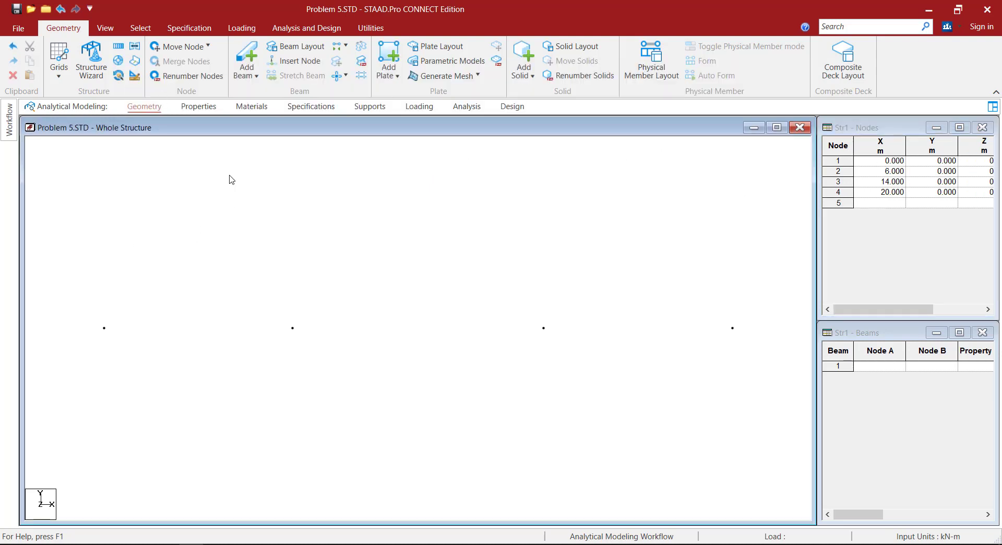
{"action": "left_click", "coordinate": [251, 61]}
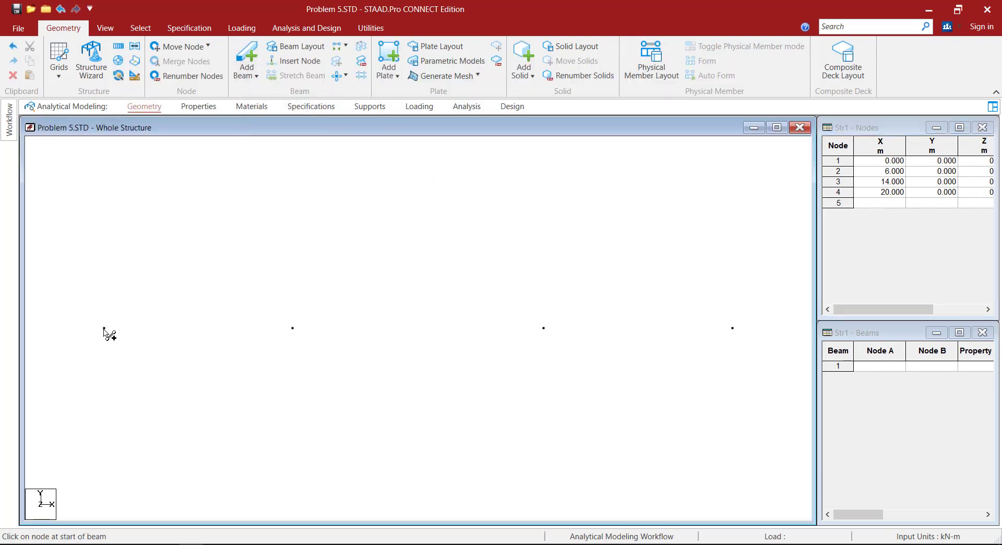
{"action": "left_click_drag", "start_coordinate": [104, 327], "coordinate": [732, 327]}
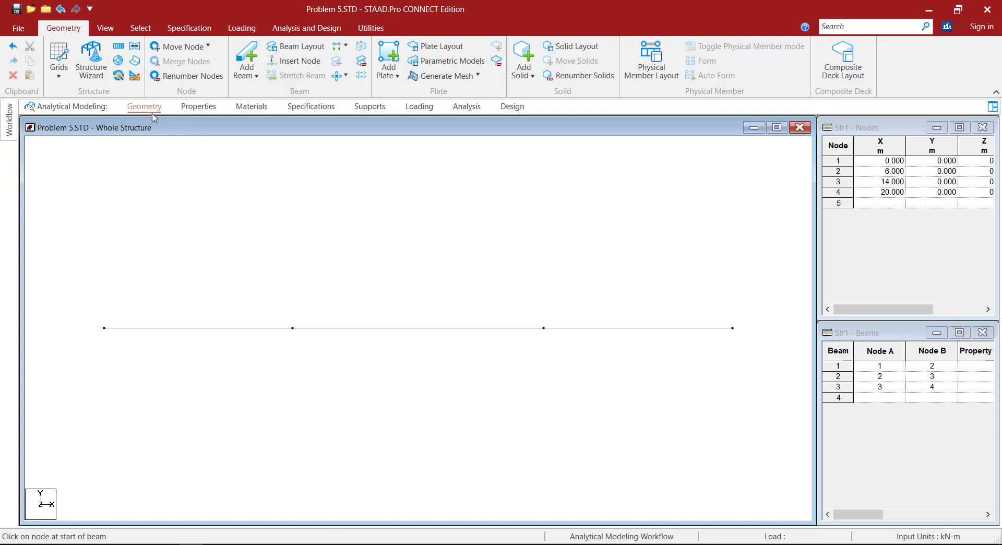
{"action": "left_click", "coordinate": [199, 107]}
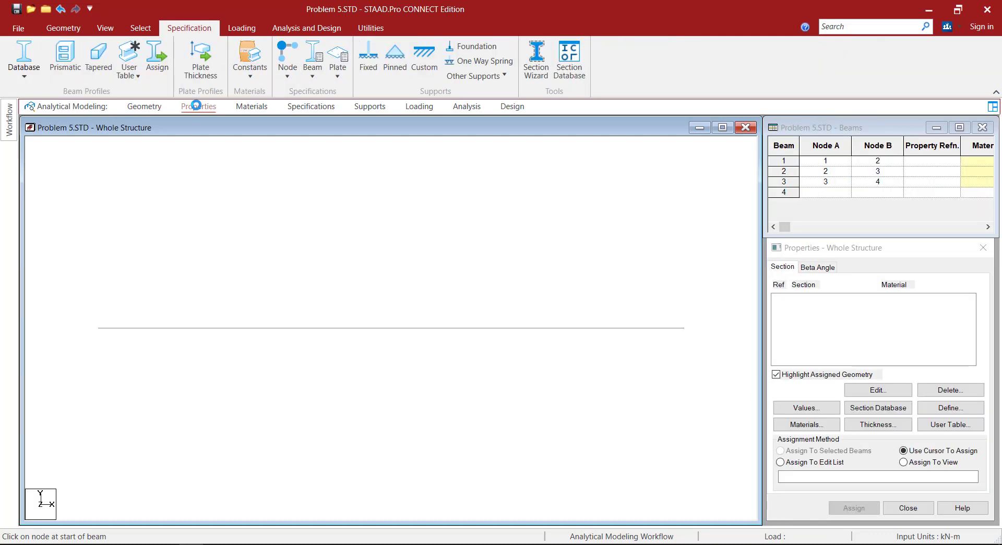
Create isotropic material CONCRETE_01 from CONCRETE with Young's modulus 2e+04 kN/m²
{"action": "left_click", "coordinate": [252, 106]}
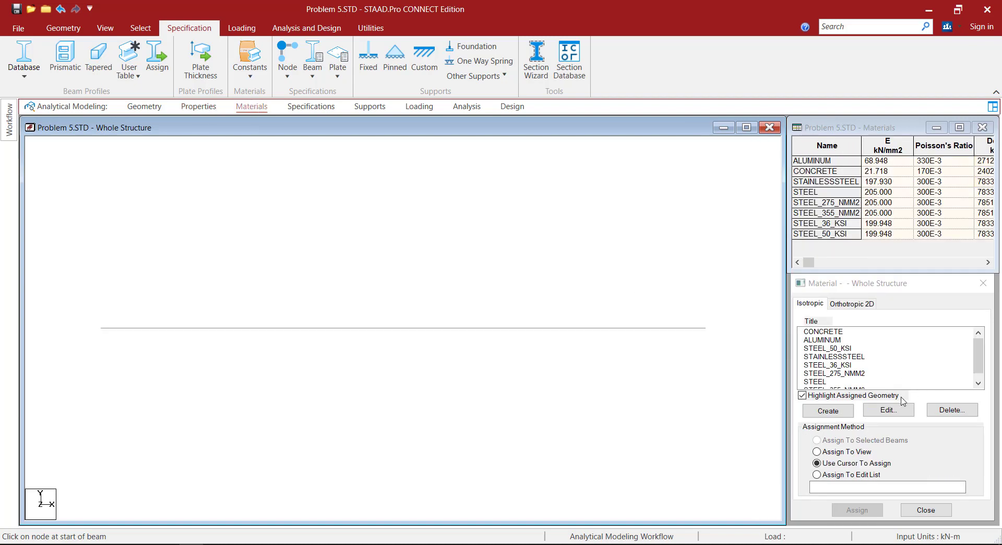
{"action": "left_click", "coordinate": [827, 410]}
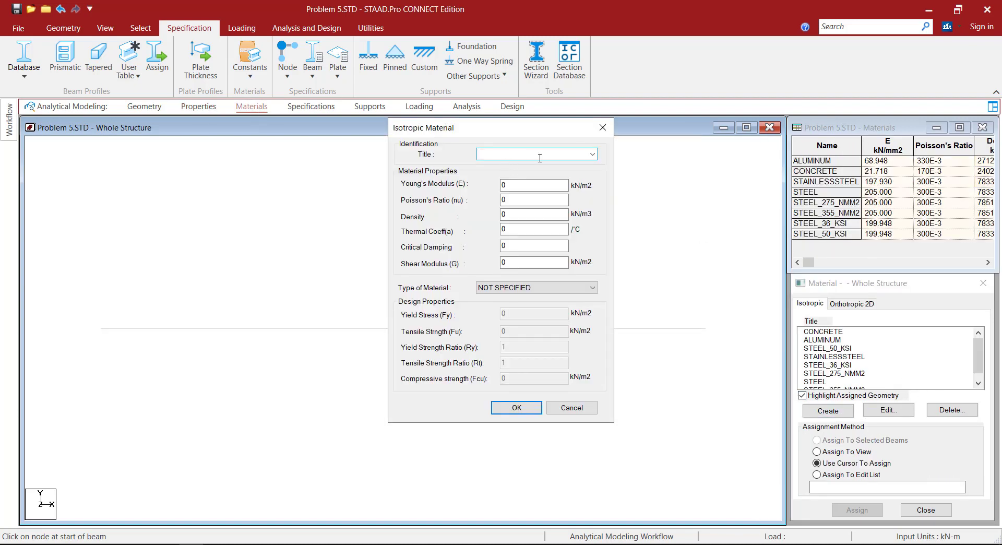
{"action": "left_click", "coordinate": [592, 153]}
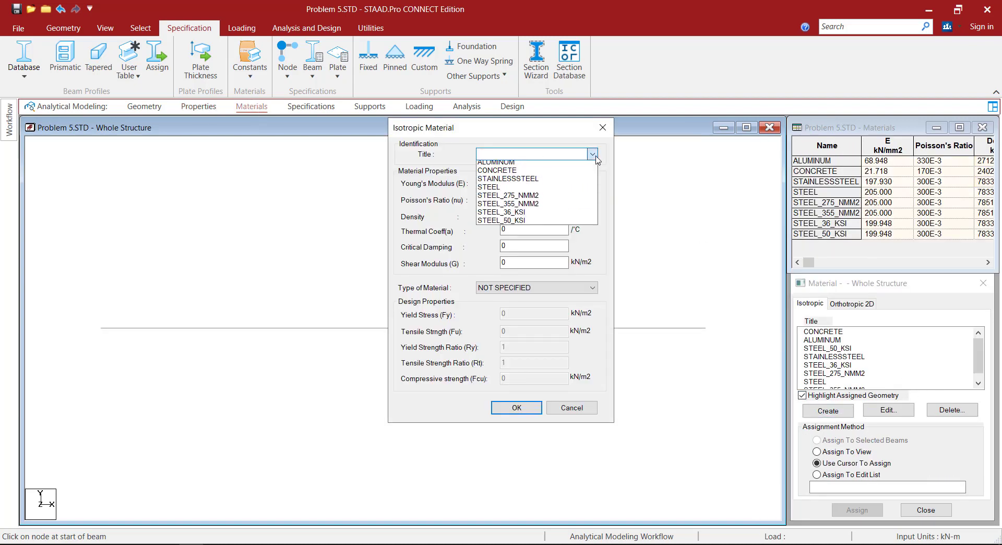
{"action": "left_click", "coordinate": [531, 174]}
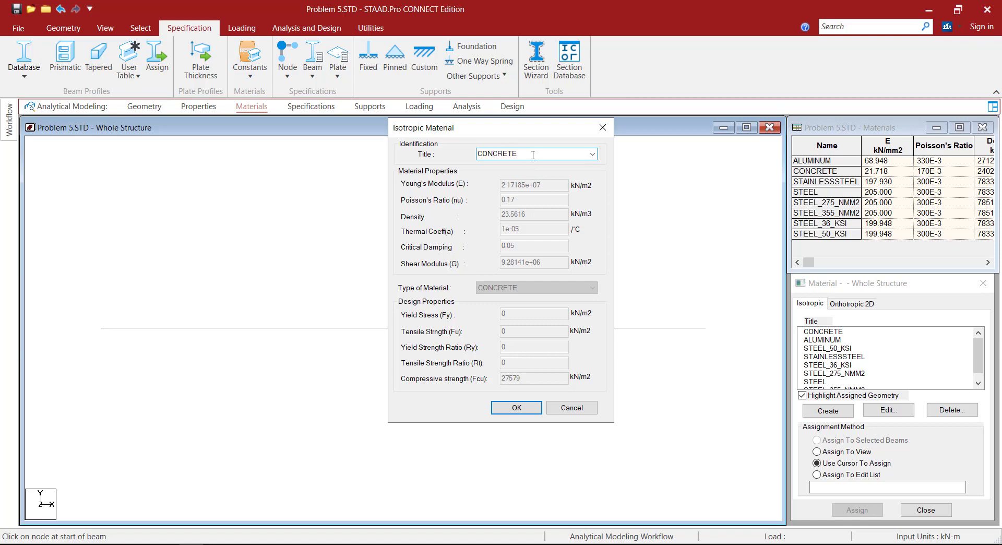
{"action": "type", "text": "_"}
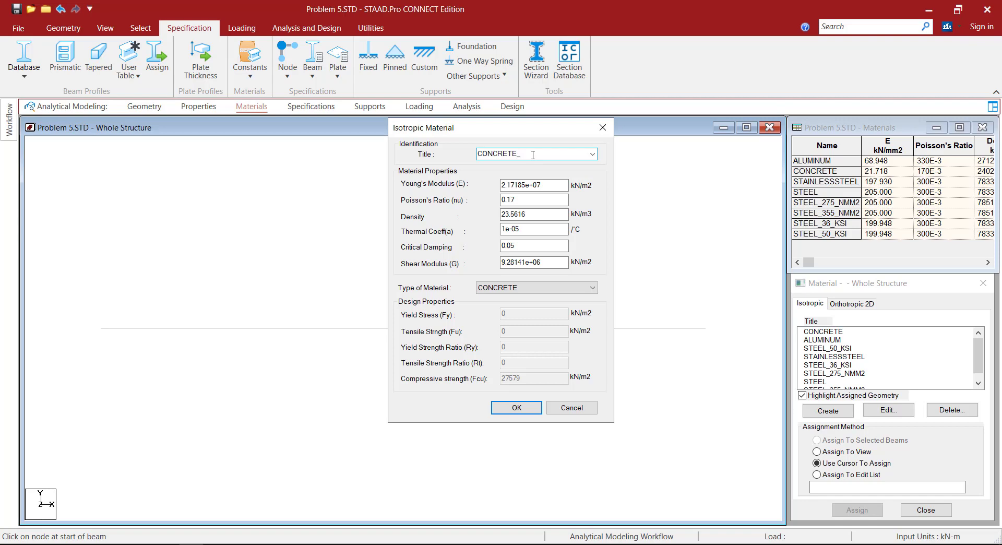
{"action": "type", "text": "01"}
{"action": "left_click", "coordinate": [526, 188]}
{"action": "key", "text": "BackSpace"}
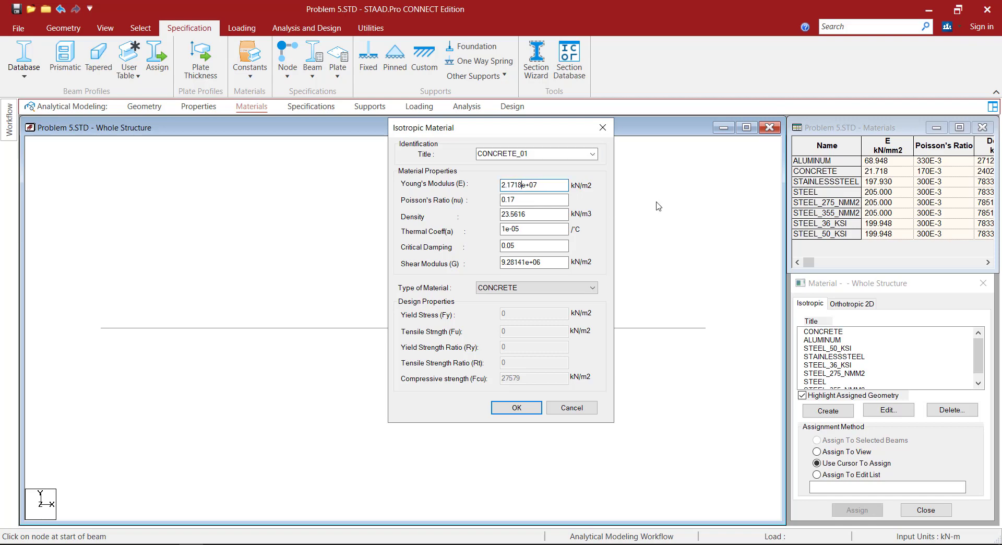
{"action": "key", "text": "BackSpace"}
{"action": "key", "text": "BackSpace"}
{"action": "key", "text": "BackSpace"}
{"action": "key", "text": "BackSpace"}
{"action": "key", "text": "BackSpace"}
{"action": "left_click", "coordinate": [516, 408]}
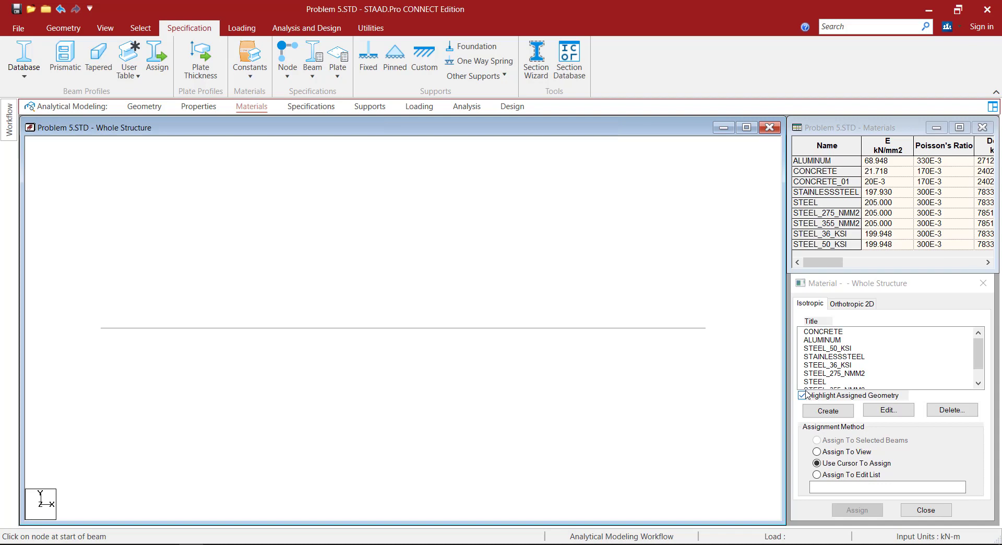
Add a General CONCRETE_01 section with AX 0.5 m² and IX, IY, IZ of 1 m⁴
{"action": "left_click", "coordinate": [207, 107]}
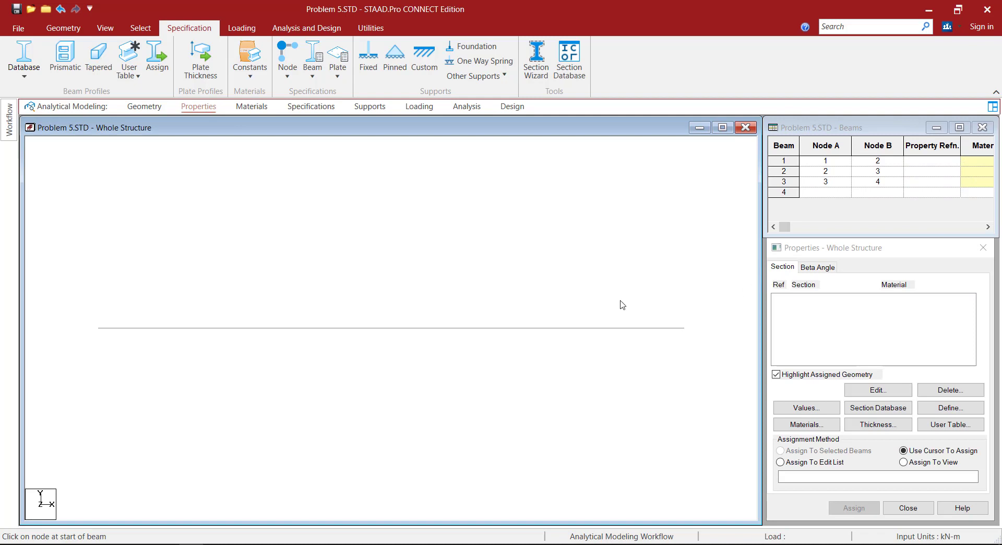
{"action": "left_click", "coordinate": [949, 410]}
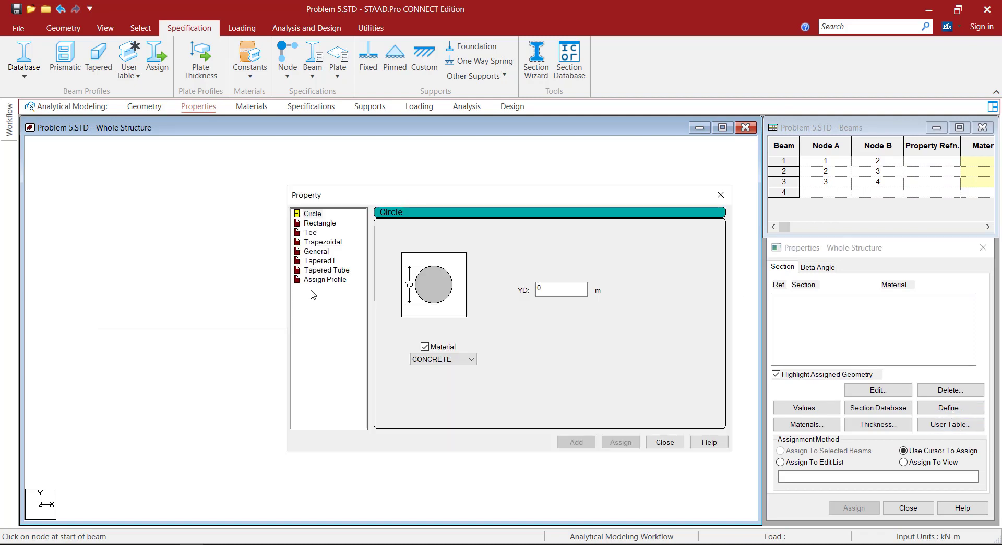
{"action": "left_click", "coordinate": [319, 252]}
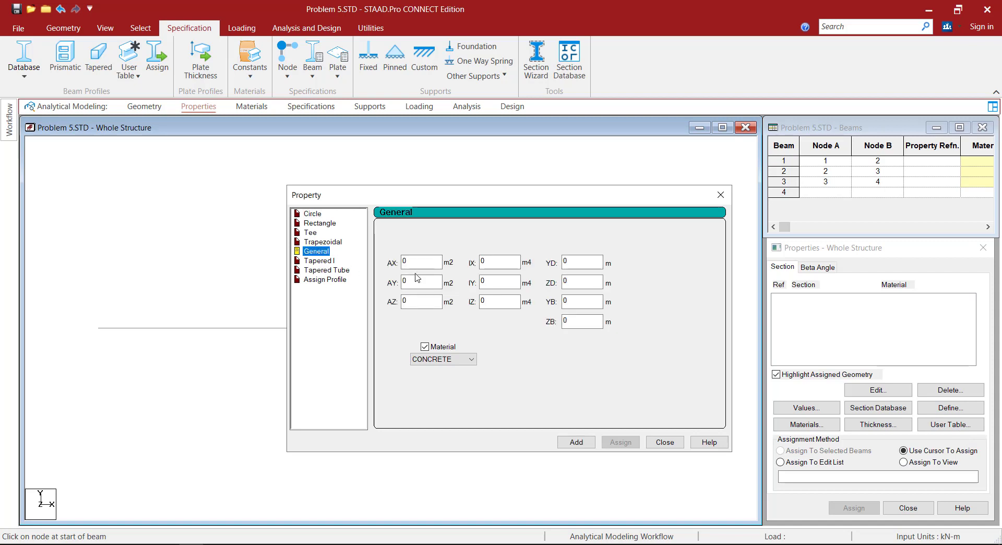
{"action": "key", "text": "Tab"}
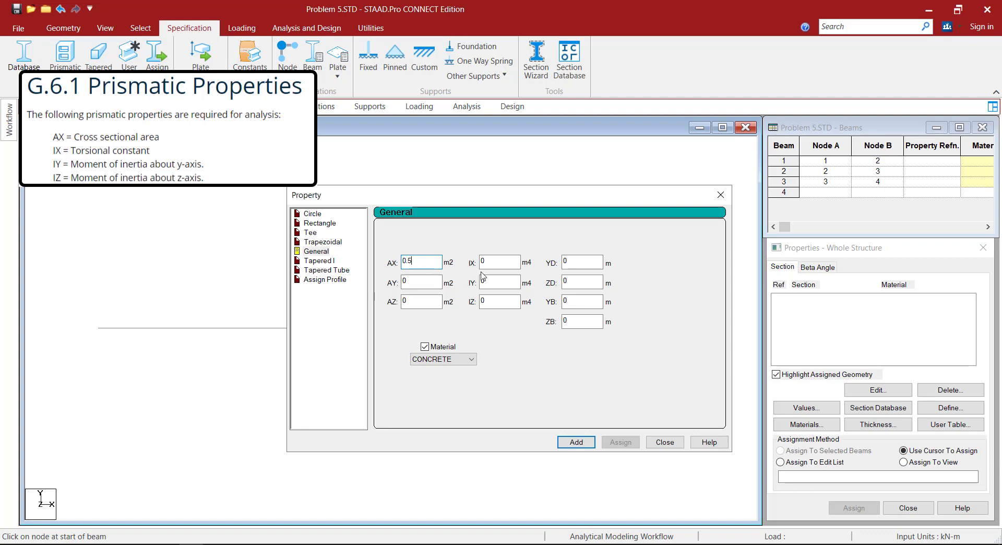
{"action": "key", "text": "Tab"}
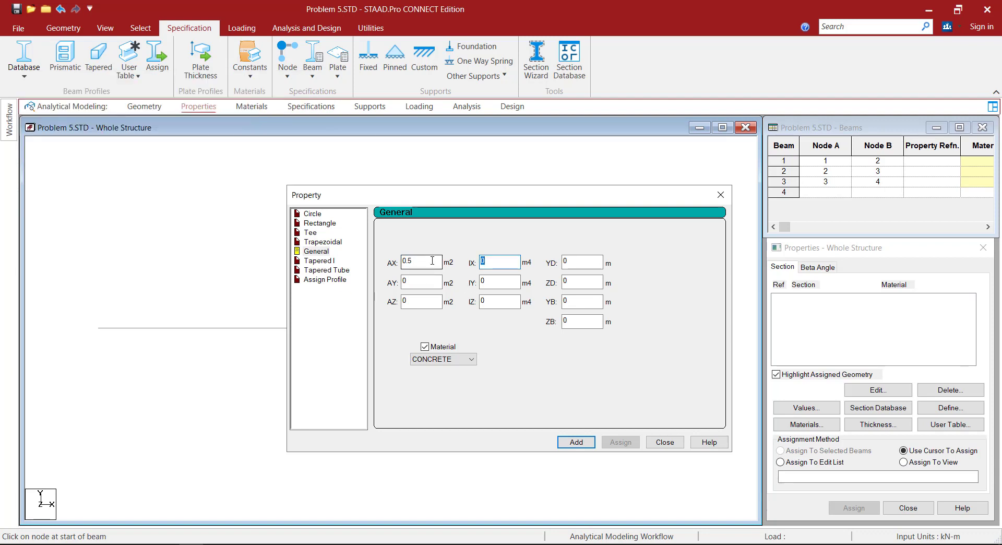
{"action": "mouse_move", "coordinate": [432, 262]}
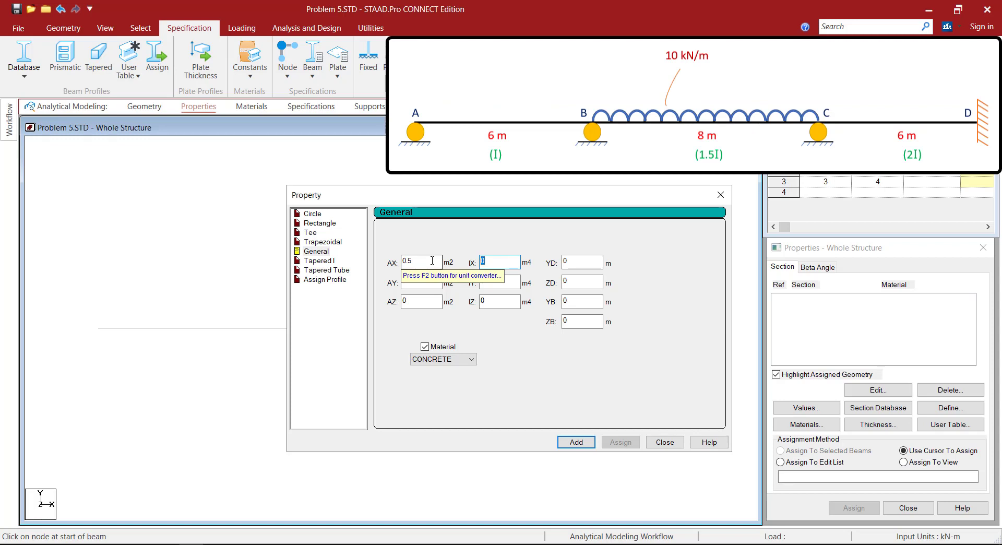
{"action": "type", "text": "1"}
{"action": "key", "text": "Tab"}
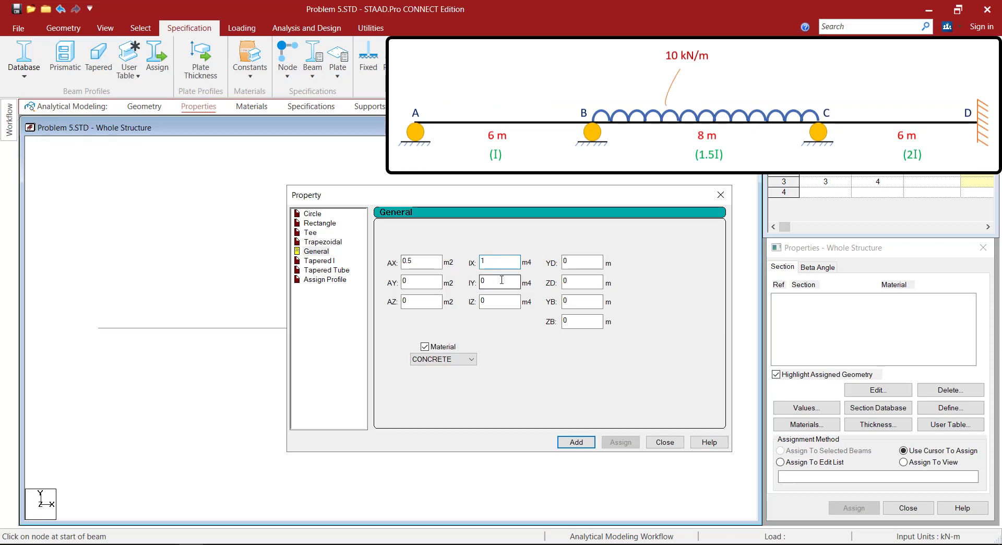
{"action": "type", "text": "1"}
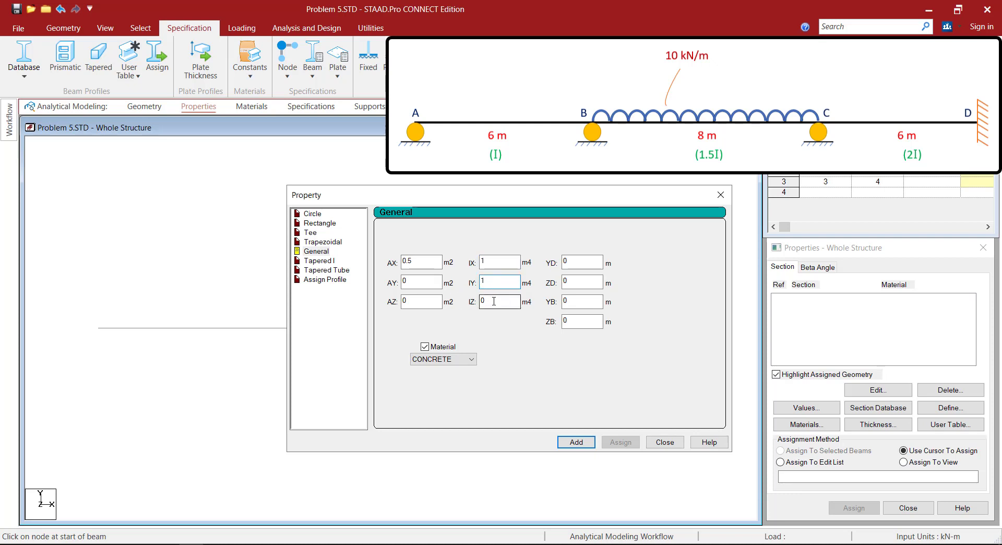
{"action": "key", "text": "Tab"}
{"action": "type", "text": "1"}
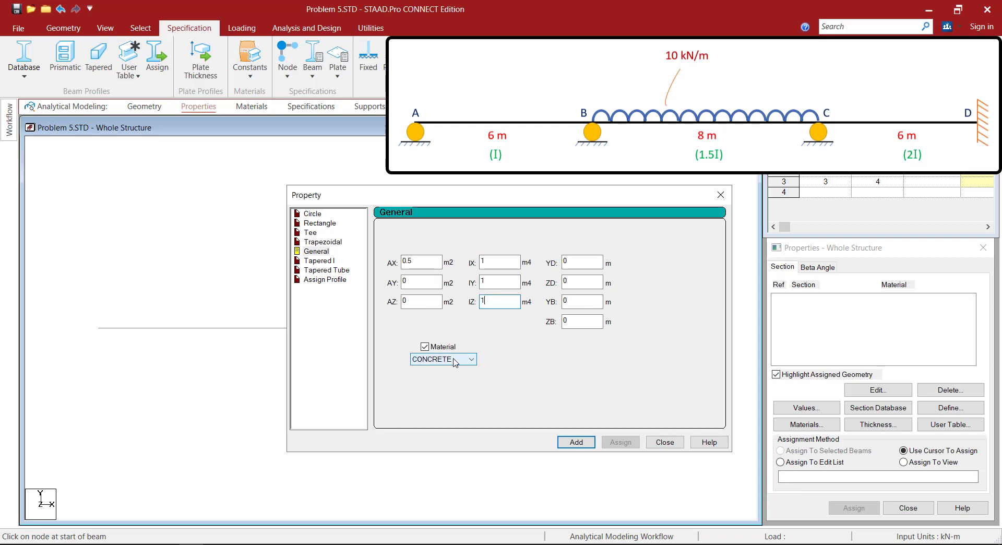
{"action": "left_click", "coordinate": [454, 360]}
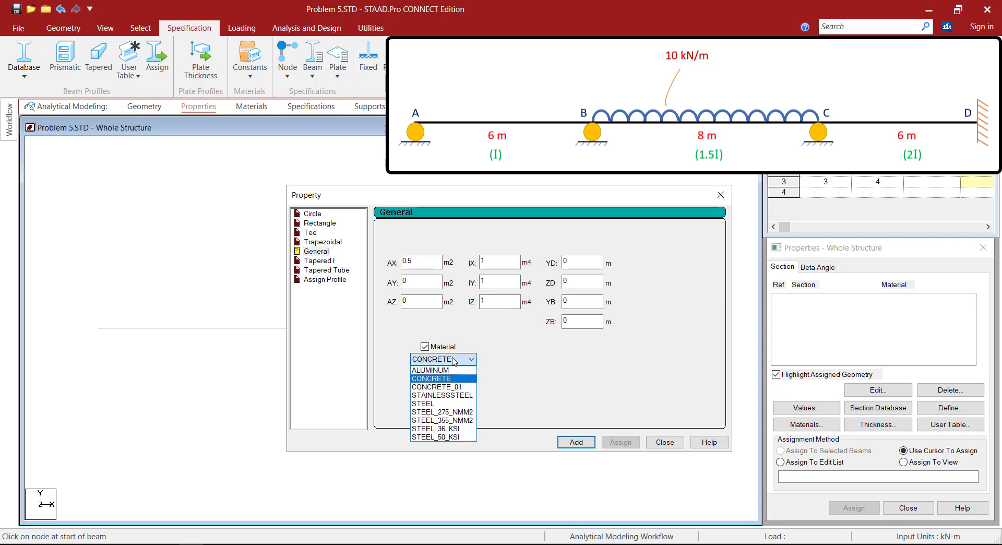
{"action": "left_click", "coordinate": [458, 388]}
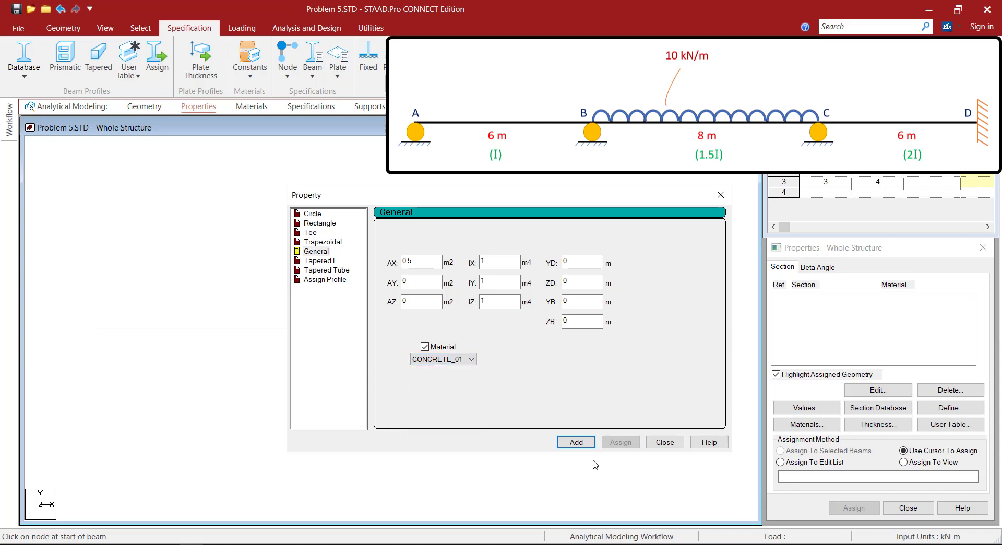
{"action": "left_click", "coordinate": [577, 447]}
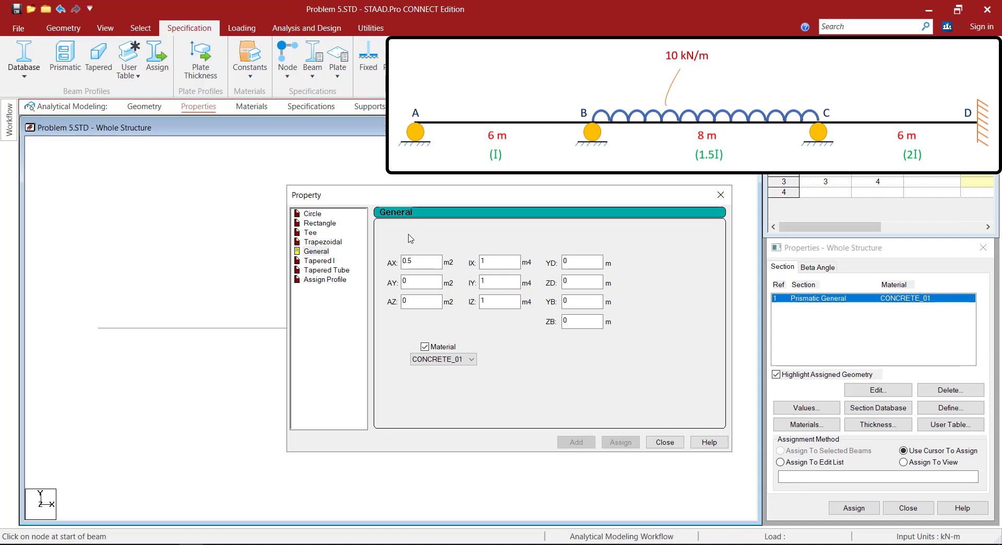
Add a second General section with moments of inertia 1.5 m⁴
{"action": "left_click", "coordinate": [495, 263]}
{"action": "type", "text": ".5"}
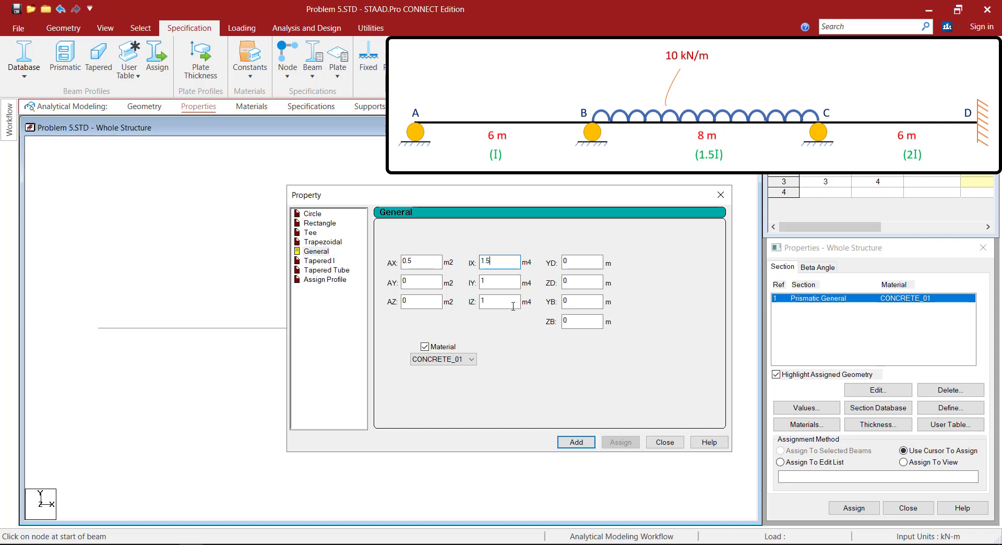
{"action": "left_click", "coordinate": [503, 283]}
{"action": "type", "text": ".5"}
{"action": "left_click", "coordinate": [502, 300]}
{"action": "left_click", "coordinate": [581, 444]}
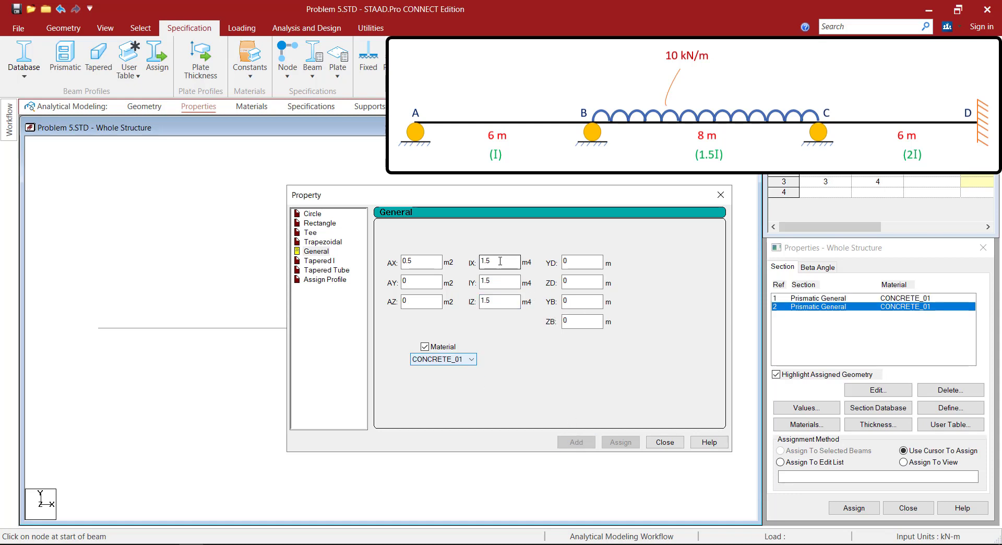
Add a third General section with IX, IY and IZ of 2 m⁴, then close
{"action": "left_click_drag", "start_coordinate": [495, 261], "coordinate": [463, 261]}
{"action": "type", "text": "2"}
{"action": "key", "text": "Tab"}
{"action": "type", "text": "2"}
{"action": "key", "text": "Tab"}
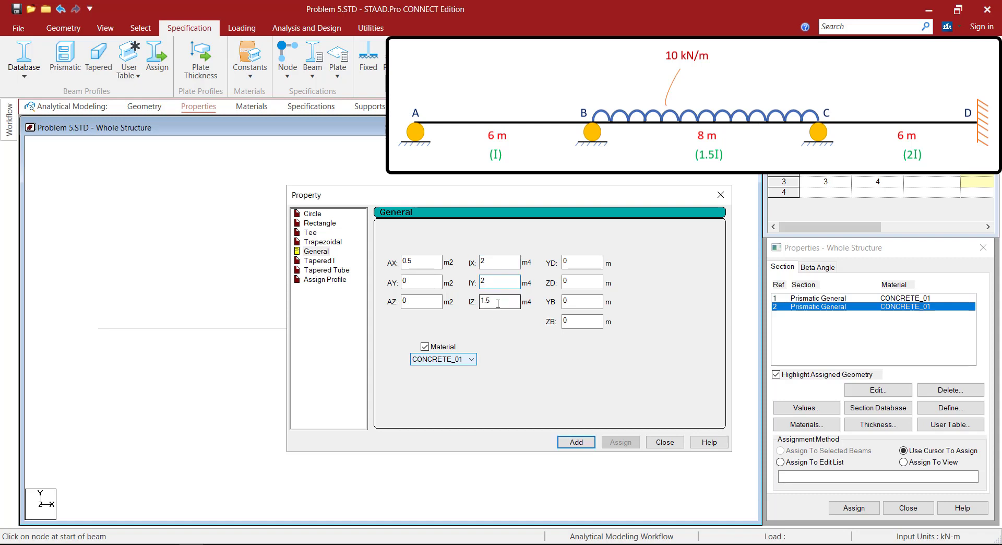
{"action": "type", "text": "2"}
{"action": "left_click", "coordinate": [576, 442]}
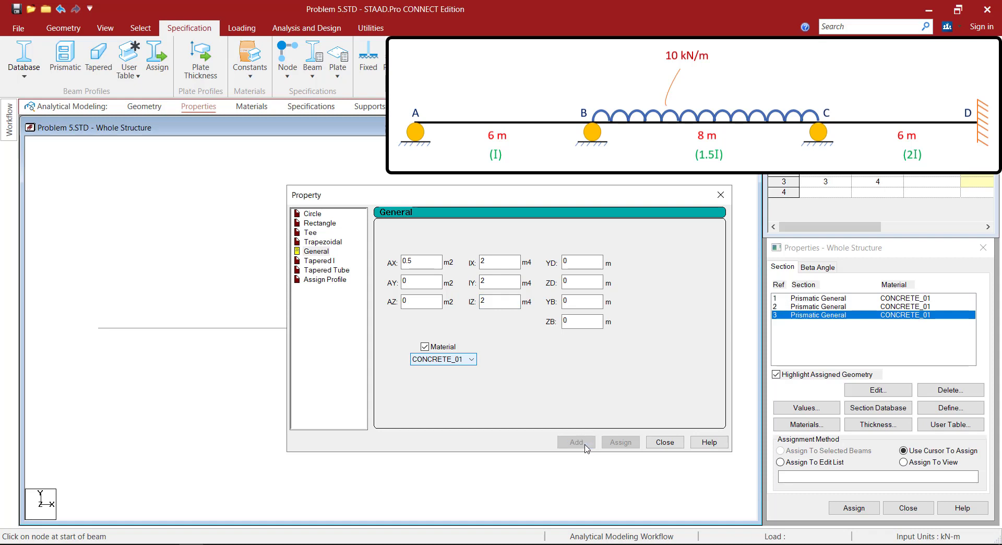
{"action": "left_click", "coordinate": [663, 443]}
Assign section properties 1, 2 and 3 to beams 1, 2 and 3 respectively
{"action": "left_click", "coordinate": [521, 272]}
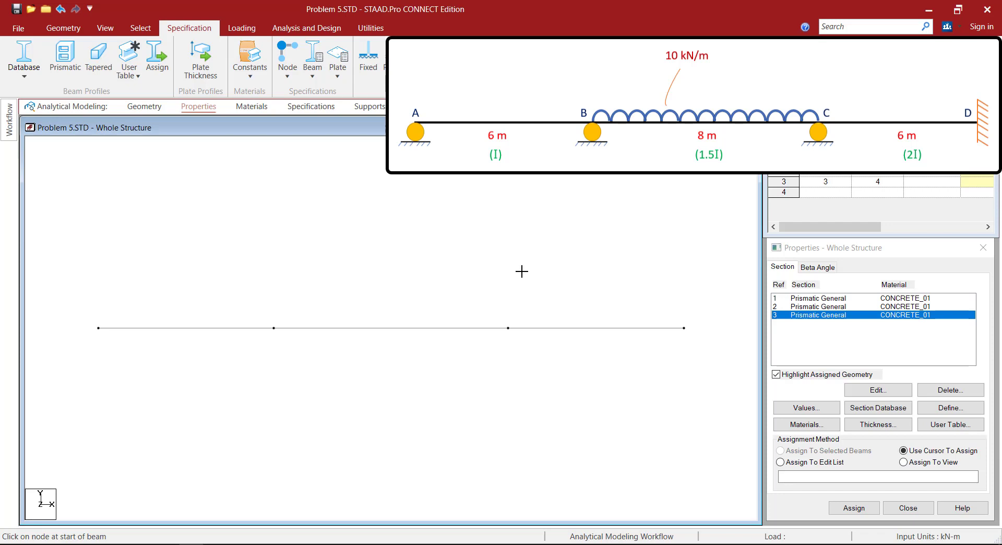
{"action": "left_click", "coordinate": [837, 298]}
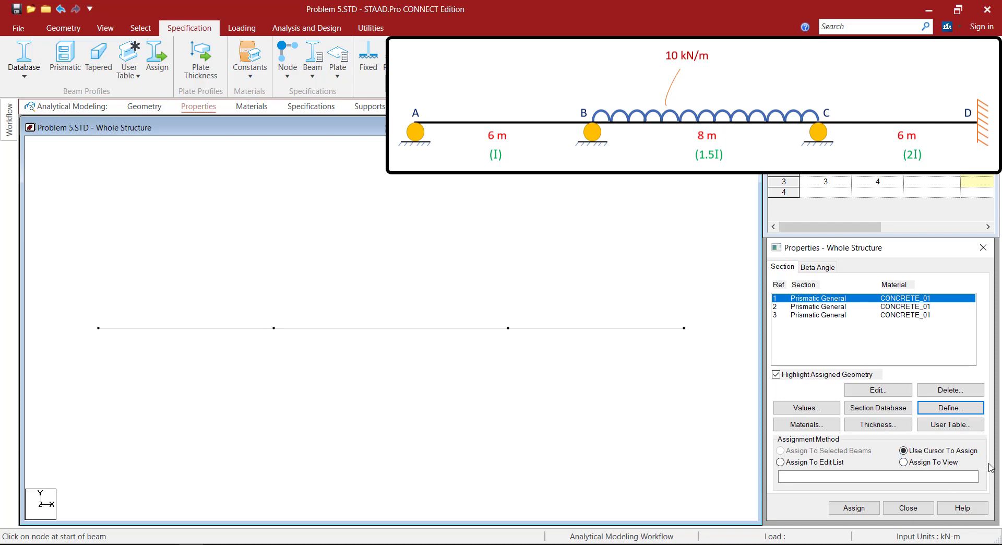
{"action": "left_click", "coordinate": [855, 509]}
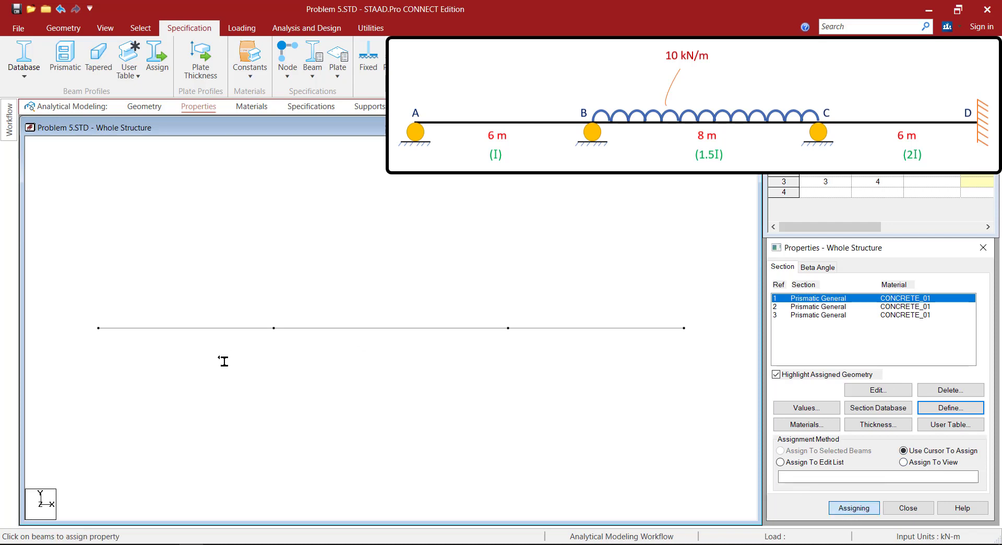
{"action": "left_click", "coordinate": [230, 329]}
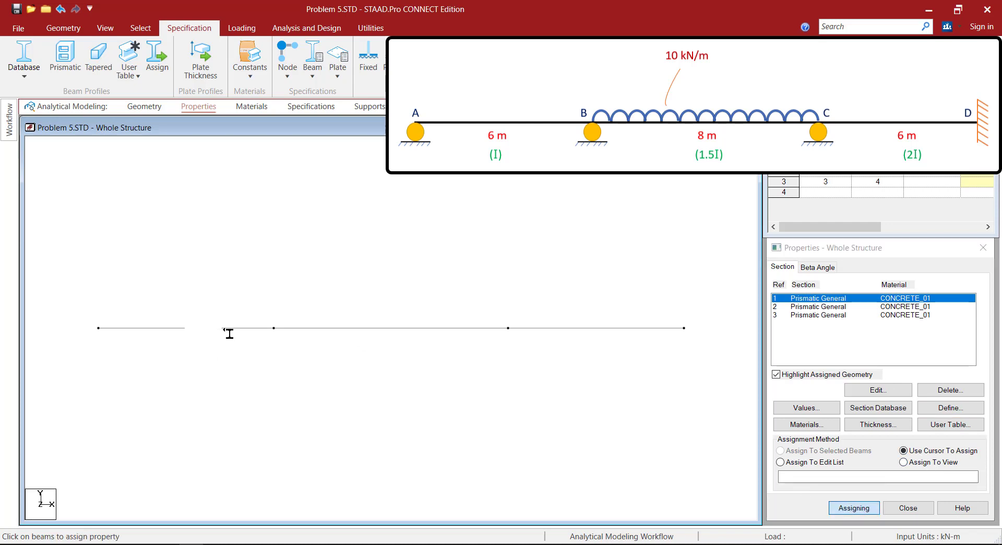
{"action": "left_click", "coordinate": [833, 309]}
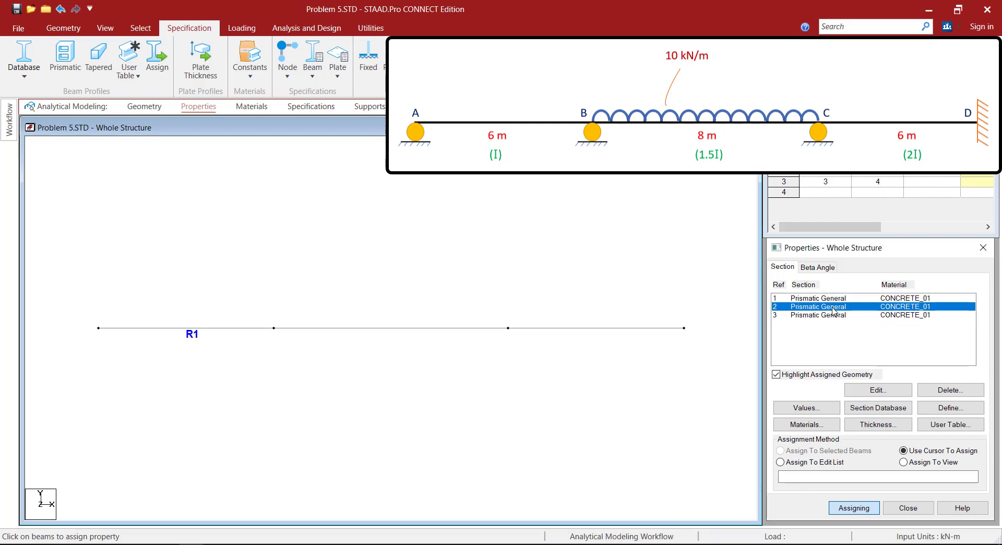
{"action": "left_click", "coordinate": [397, 331]}
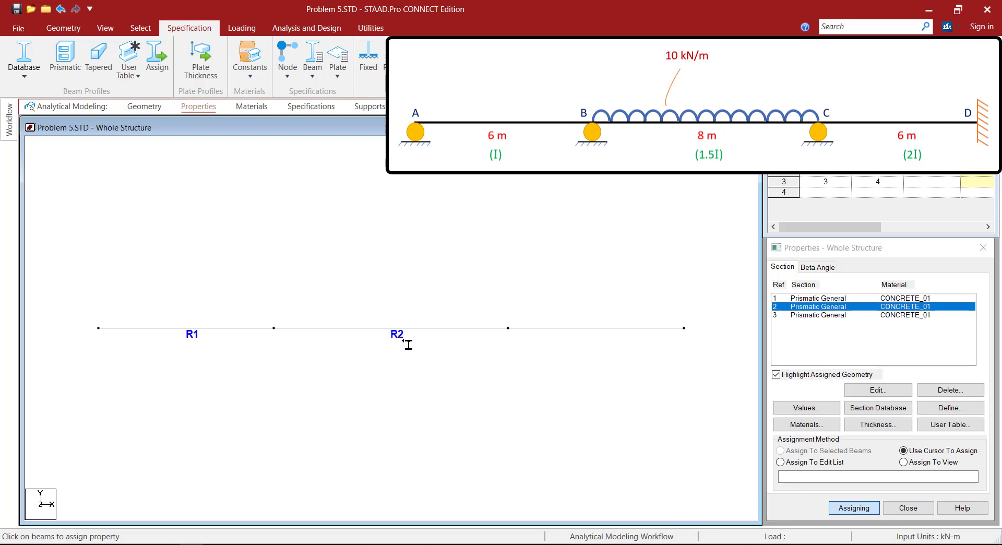
{"action": "left_click", "coordinate": [817, 316]}
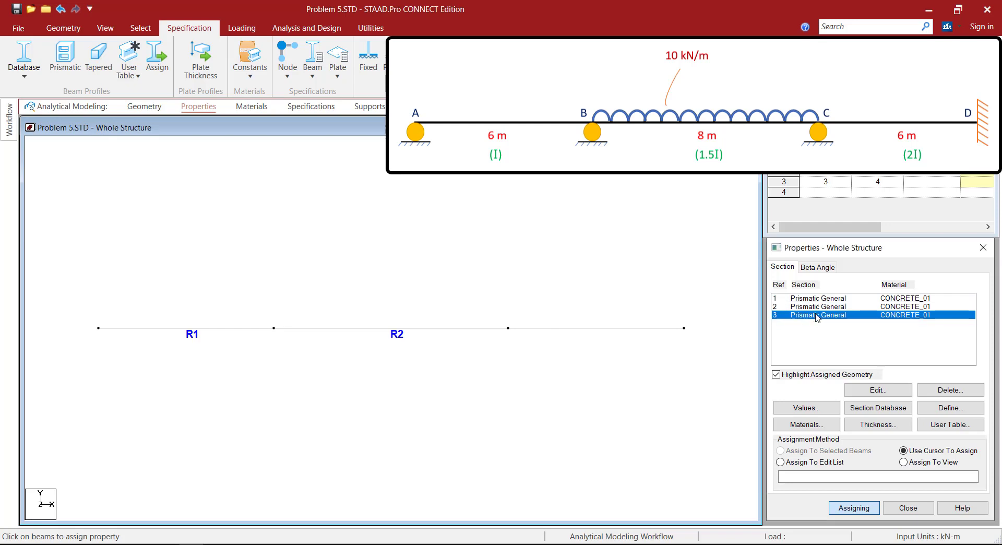
{"action": "left_click", "coordinate": [588, 330]}
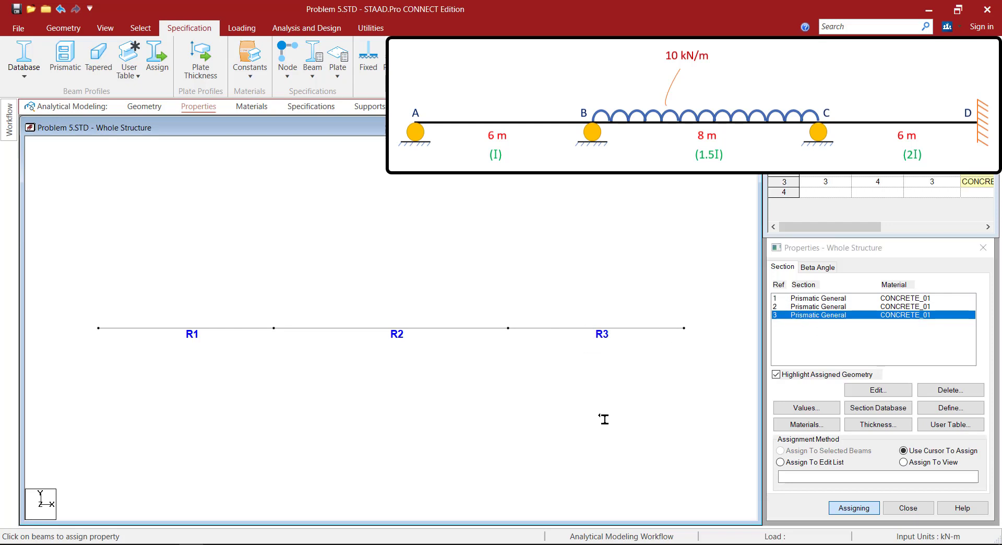
{"action": "left_click", "coordinate": [249, 106]}
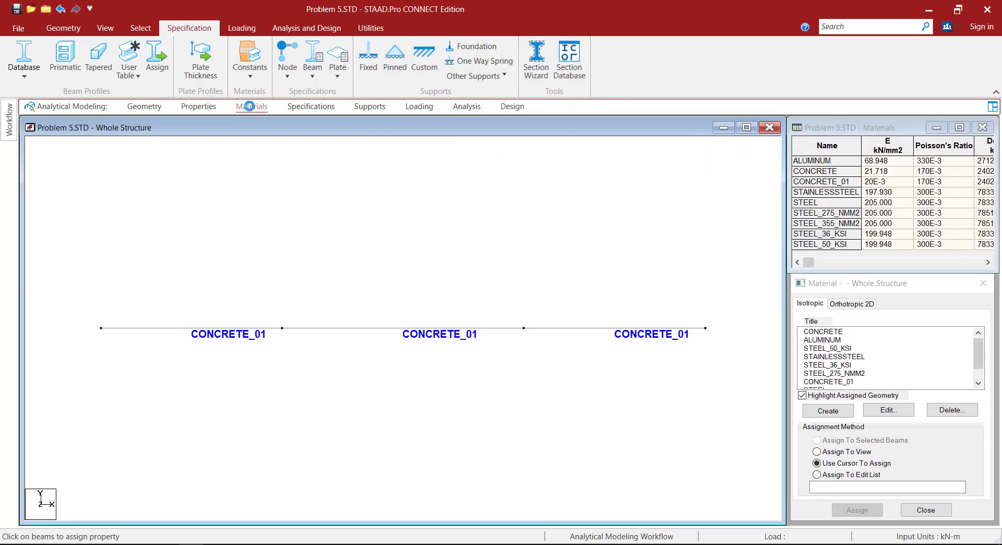
Add Support 2 as Fixed But, releasing FX, FZ, MX, MY and MZ while keeping FY
{"action": "left_click", "coordinate": [309, 108]}
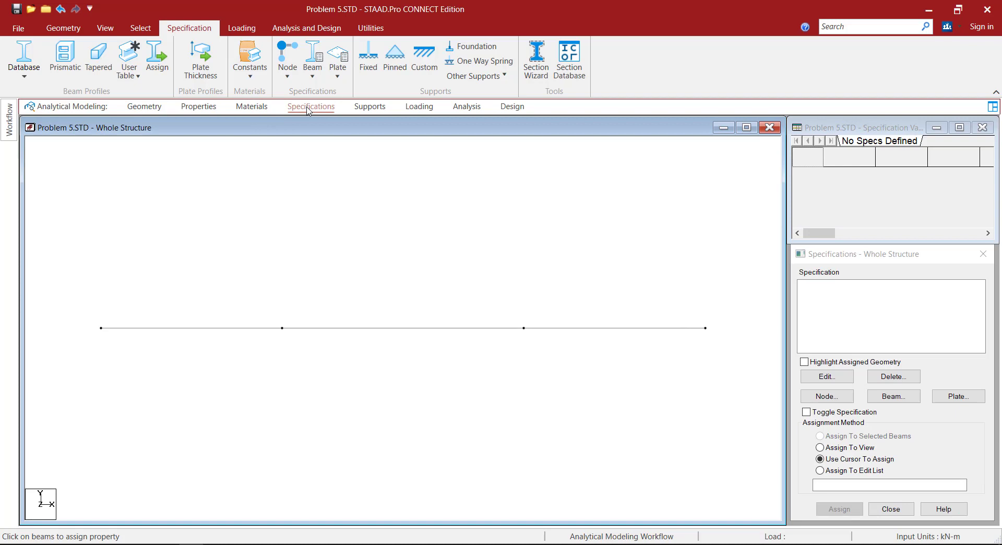
{"action": "left_click", "coordinate": [380, 107]}
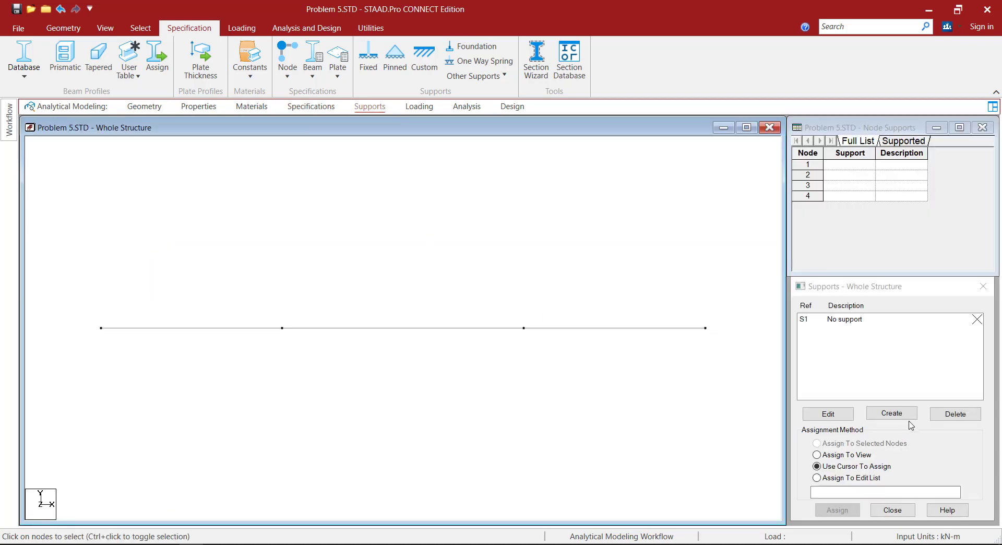
{"action": "left_click", "coordinate": [891, 413]}
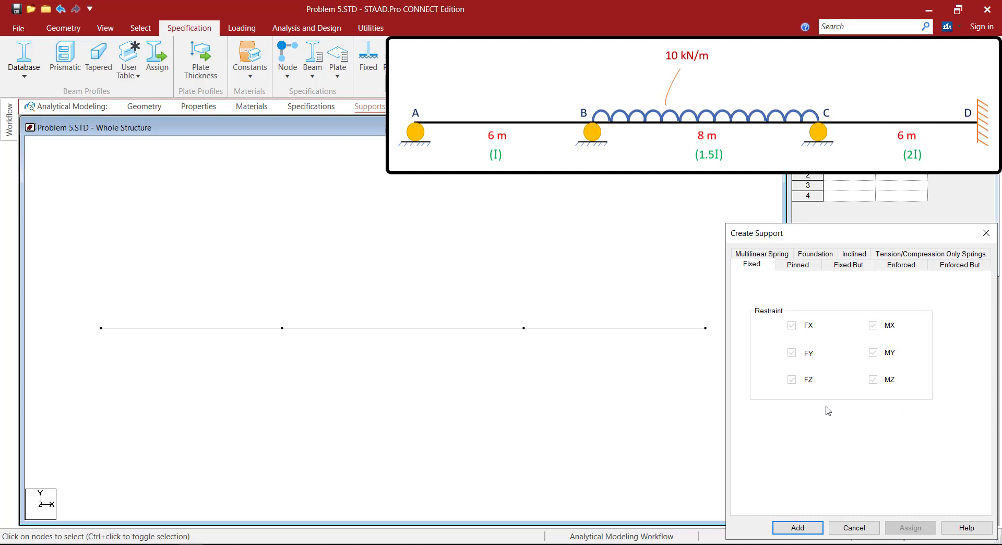
{"action": "left_click", "coordinate": [848, 265]}
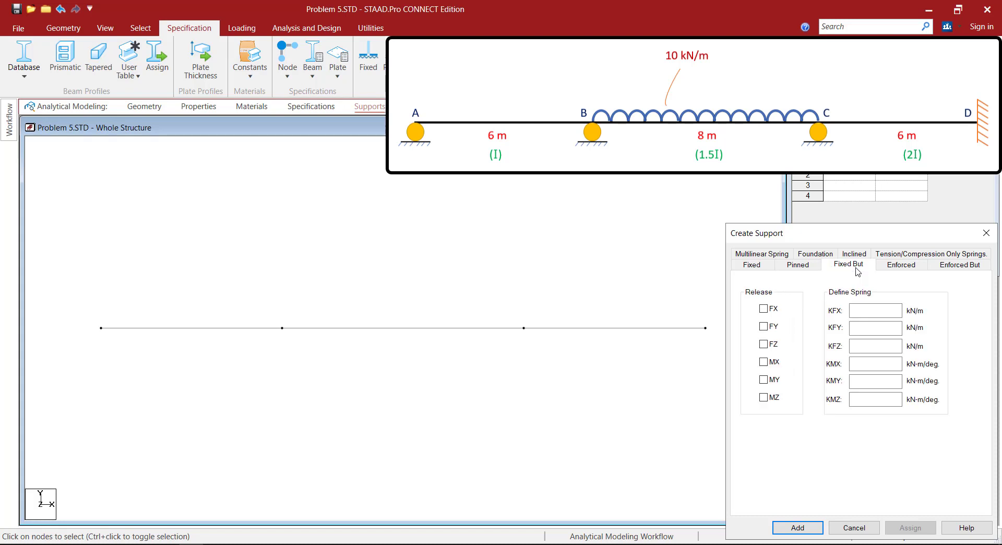
{"action": "left_click", "coordinate": [949, 267]}
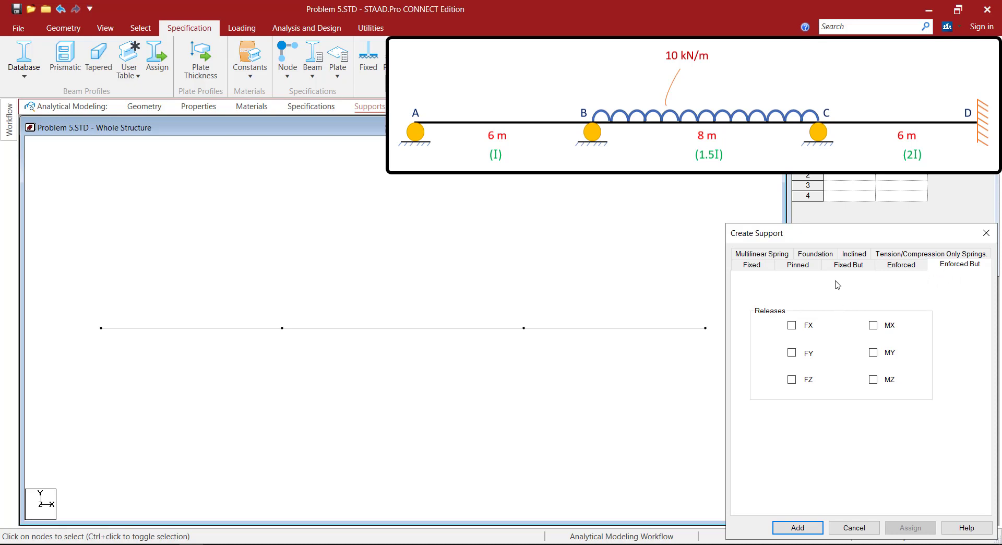
{"action": "left_click", "coordinate": [843, 266]}
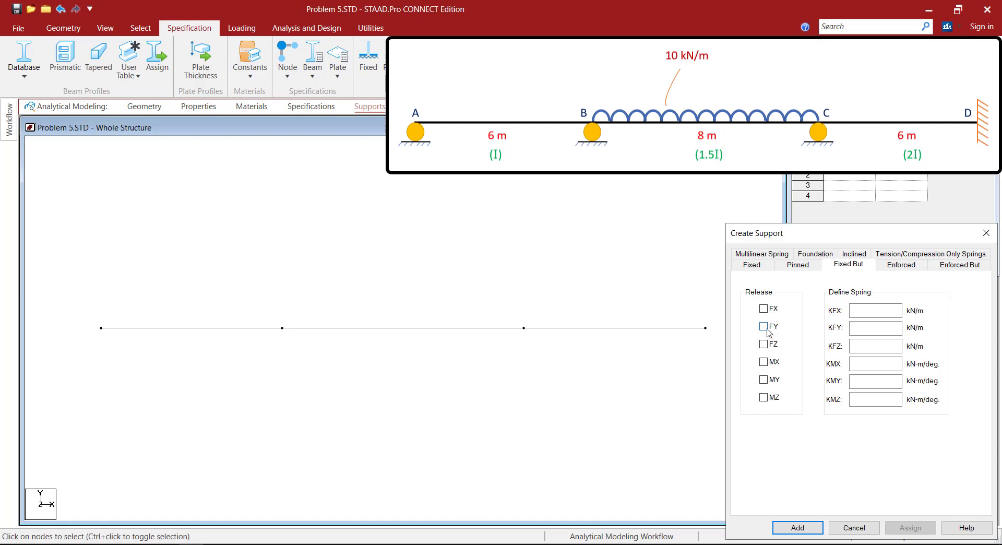
{"action": "left_click", "coordinate": [763, 309]}
{"action": "left_click", "coordinate": [764, 343]}
{"action": "left_click", "coordinate": [763, 361]}
{"action": "left_click", "coordinate": [763, 379]}
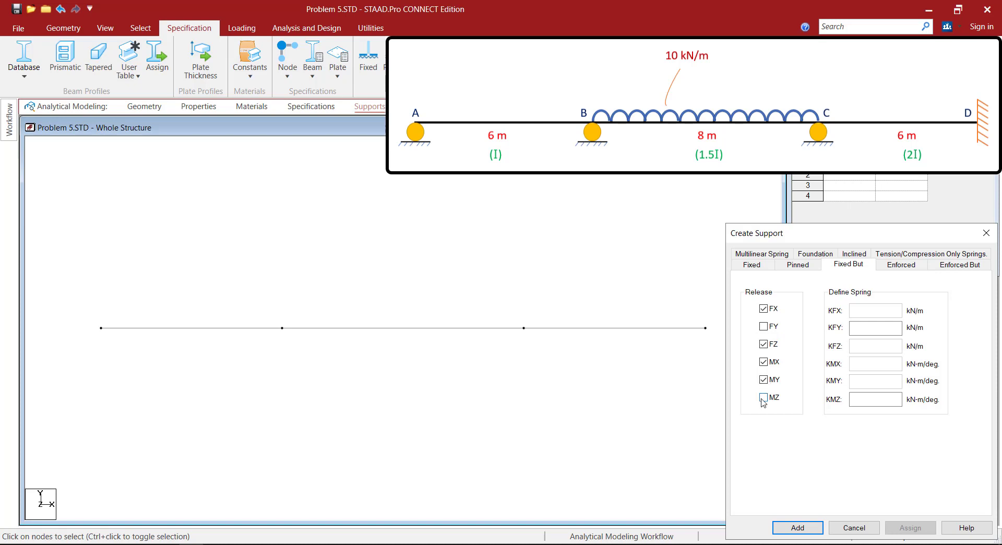
{"action": "left_click", "coordinate": [763, 397]}
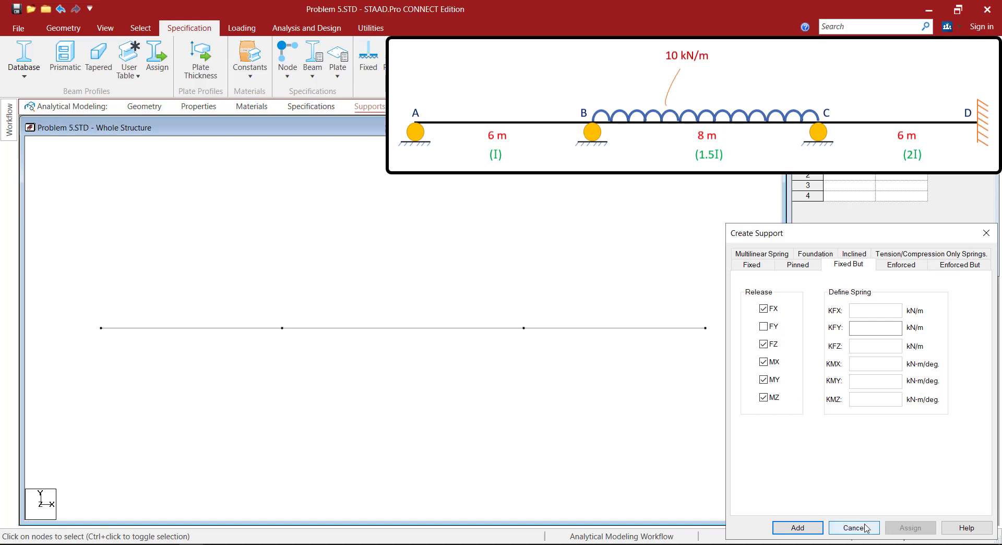
{"action": "left_click", "coordinate": [797, 527]}
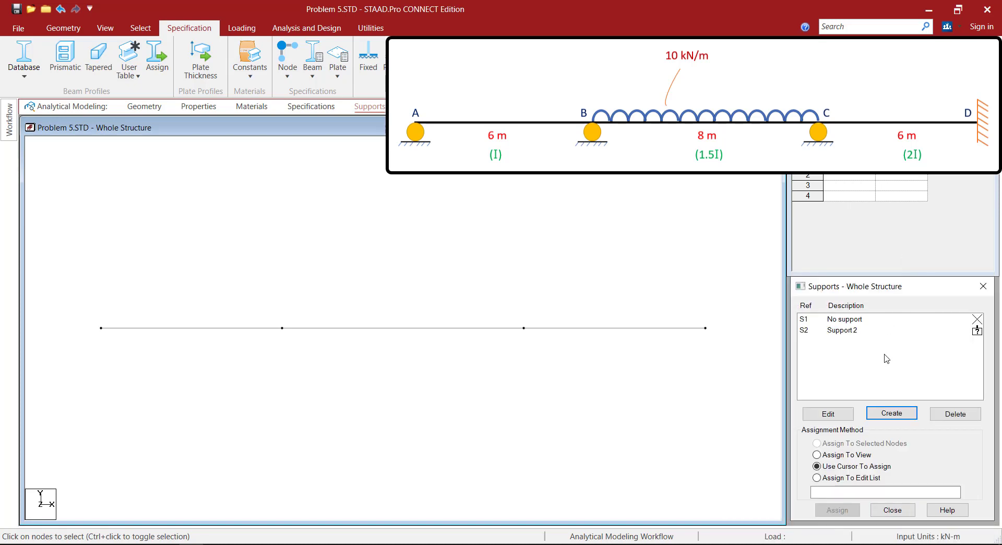
Add Support 3 as Enforced But releasing FX, FZ, MX, MY, MZ, and Support 4 fully fixed
{"action": "left_click", "coordinate": [892, 413]}
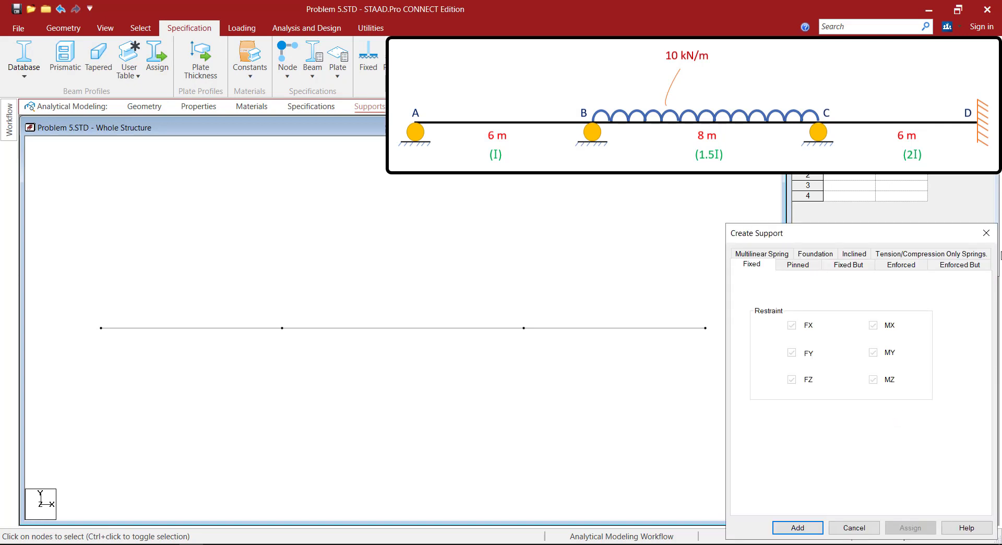
{"action": "left_click", "coordinate": [973, 266]}
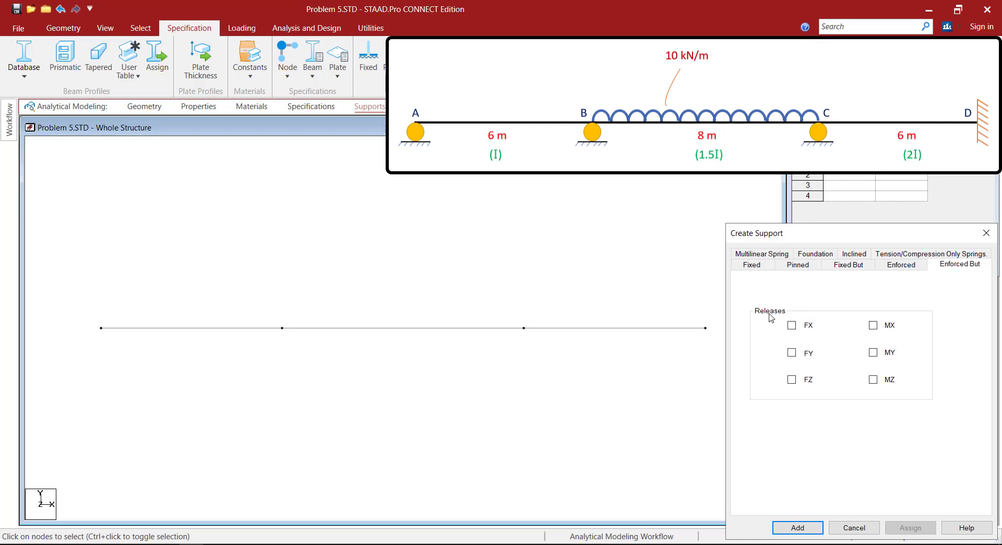
{"action": "left_click", "coordinate": [792, 326]}
{"action": "left_click", "coordinate": [791, 379]}
{"action": "left_click", "coordinate": [872, 325]}
{"action": "left_click", "coordinate": [873, 352]}
{"action": "left_click", "coordinate": [873, 379]}
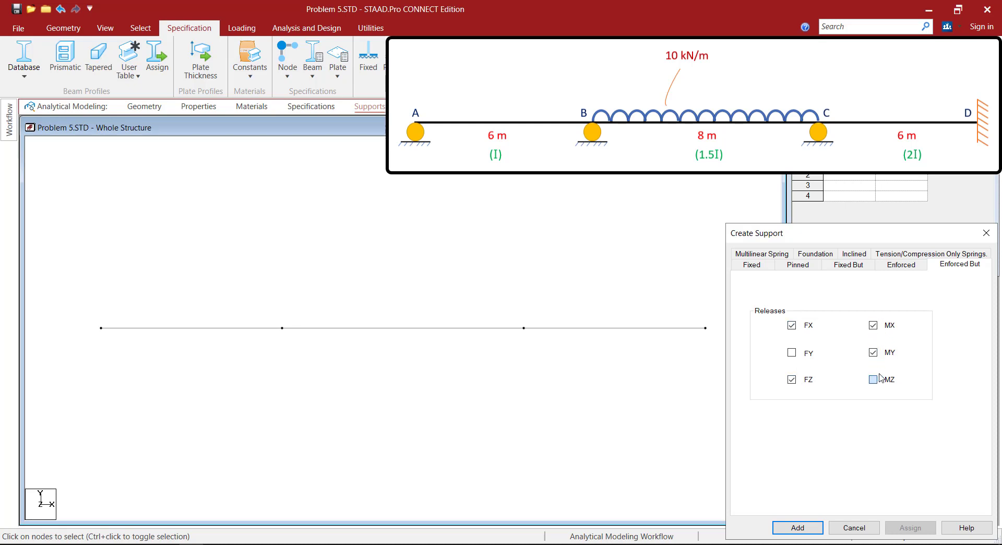
{"action": "left_click", "coordinate": [797, 528]}
{"action": "left_click", "coordinate": [913, 416]}
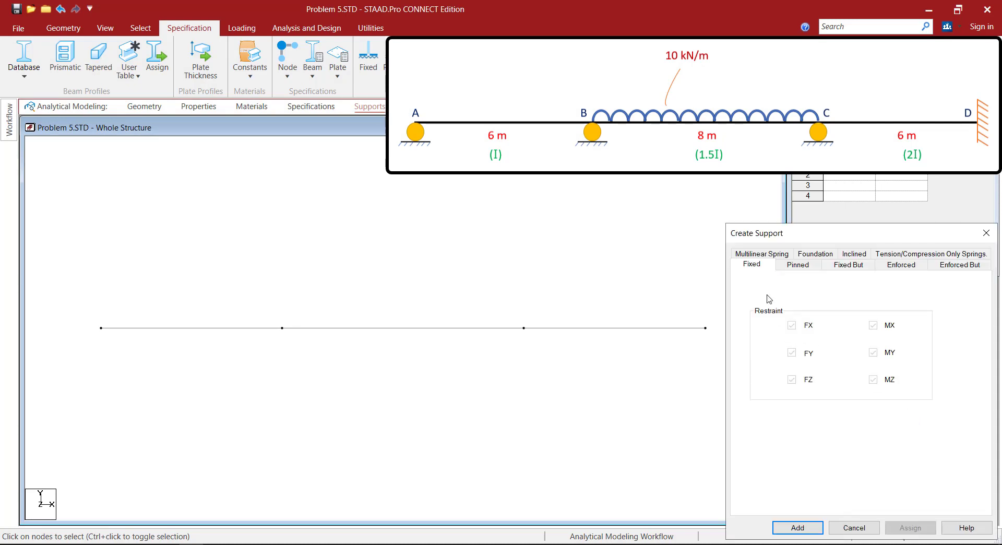
{"action": "left_click", "coordinate": [797, 528]}
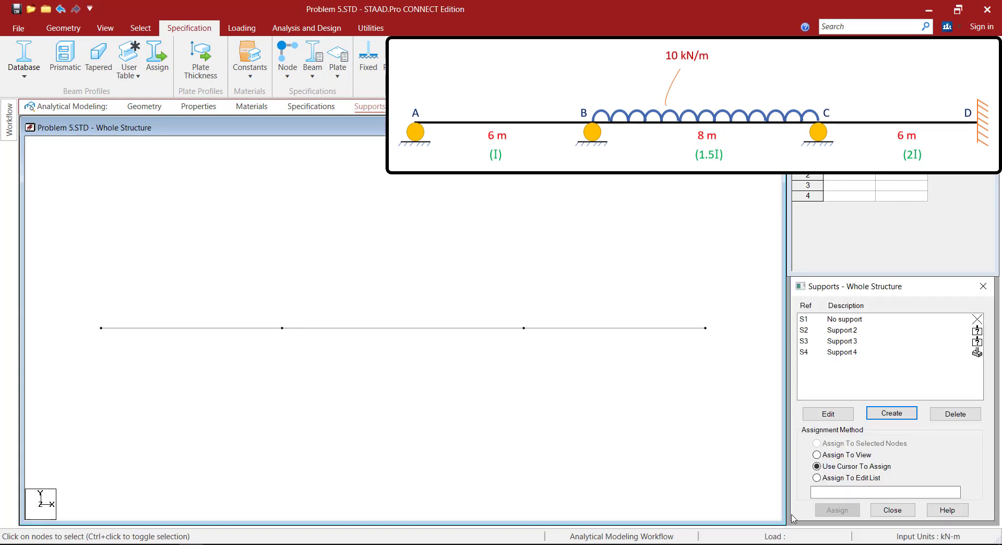
Assign support S2 to node 1, S3 to nodes 2 and 3, and fixed S4 to node 4
{"action": "left_click", "coordinate": [848, 334]}
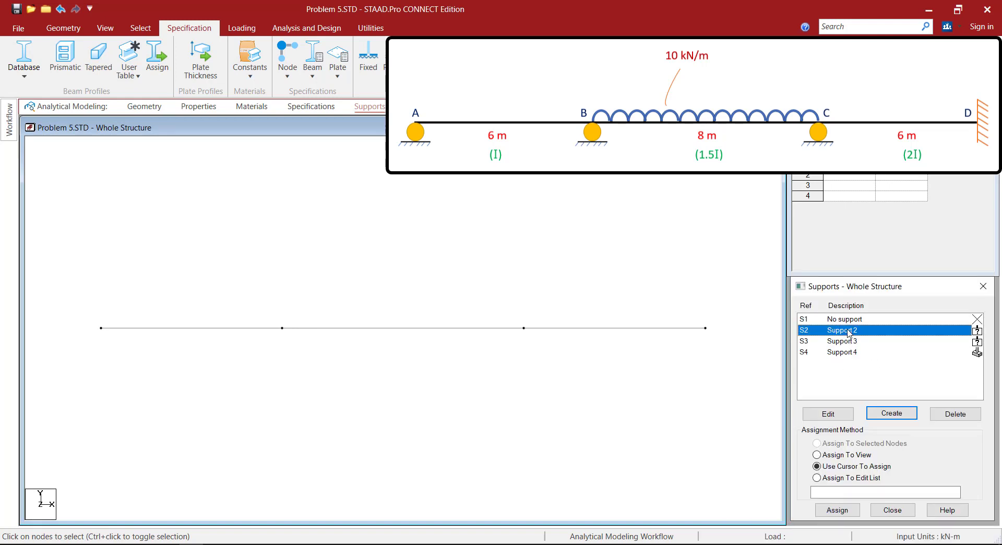
{"action": "left_click", "coordinate": [843, 509]}
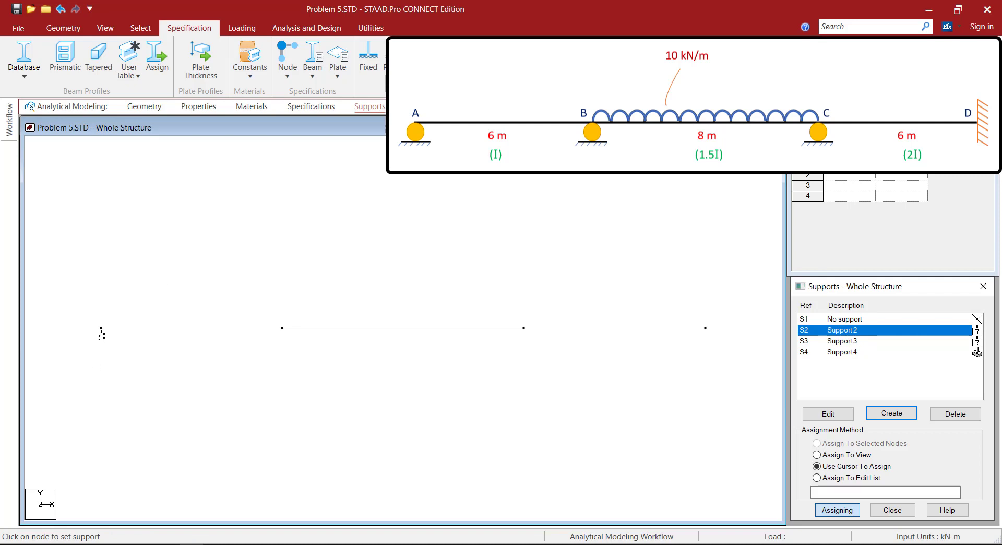
{"action": "left_click", "coordinate": [101, 329]}
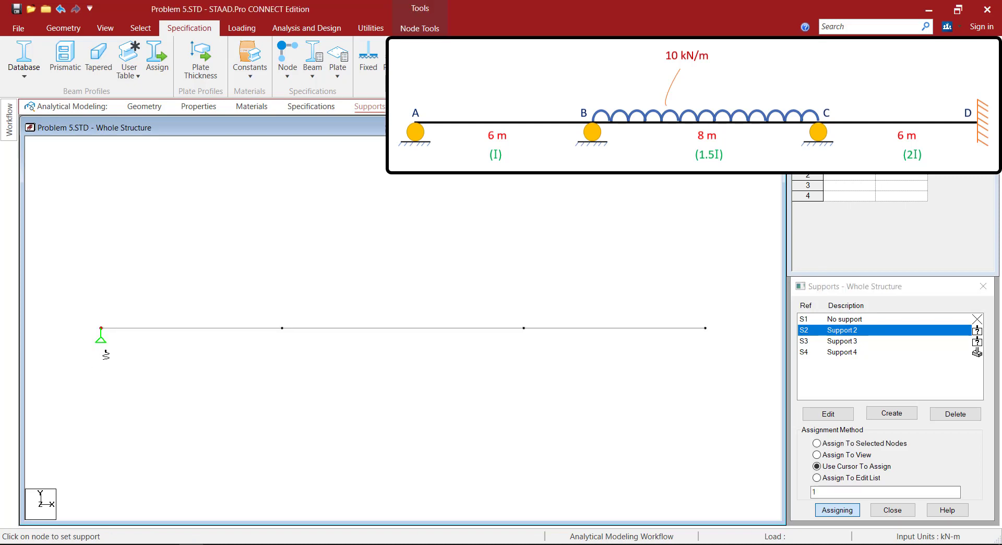
{"action": "left_click", "coordinate": [848, 342]}
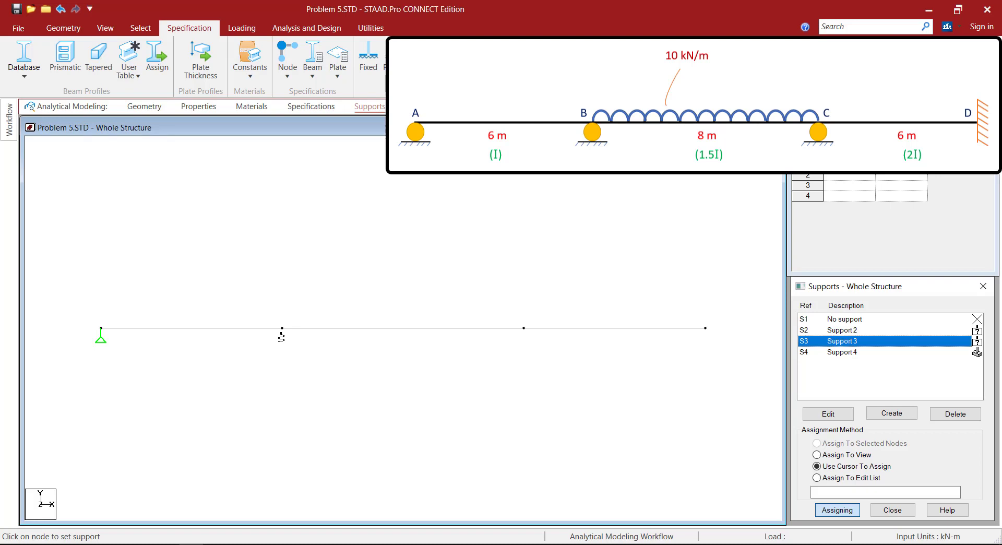
{"action": "left_click", "coordinate": [282, 338]}
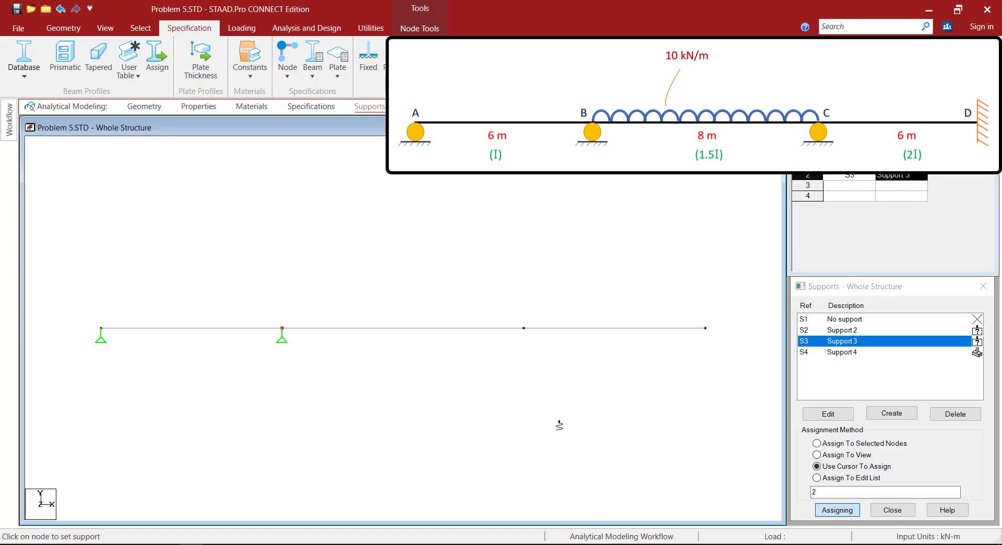
{"action": "left_click", "coordinate": [524, 332]}
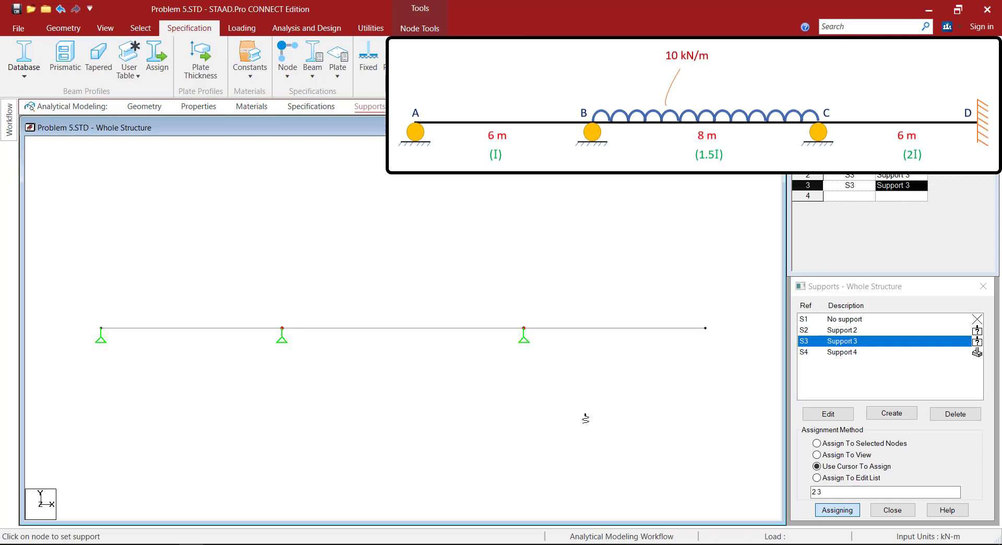
{"action": "left_click", "coordinate": [856, 352]}
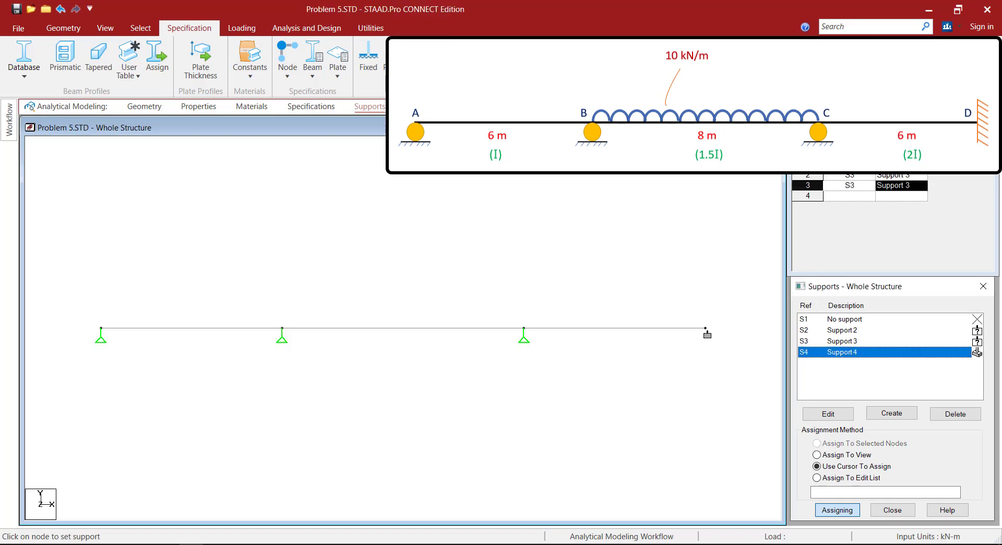
{"action": "left_click", "coordinate": [705, 330]}
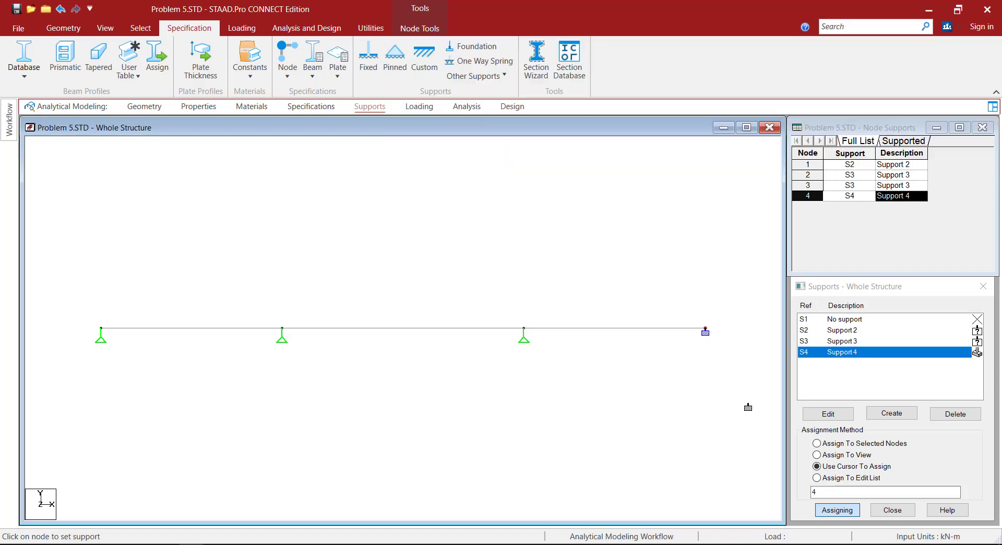
{"action": "left_click", "coordinate": [423, 109]}
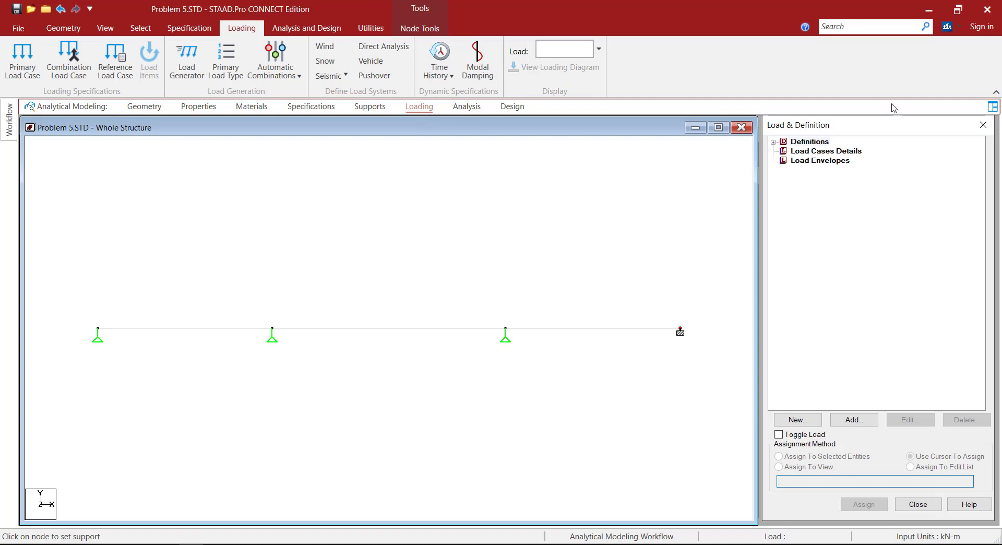
Create primary load case 1 titled 'Live Load'
{"action": "left_click", "coordinate": [851, 151]}
{"action": "left_click", "coordinate": [853, 420]}
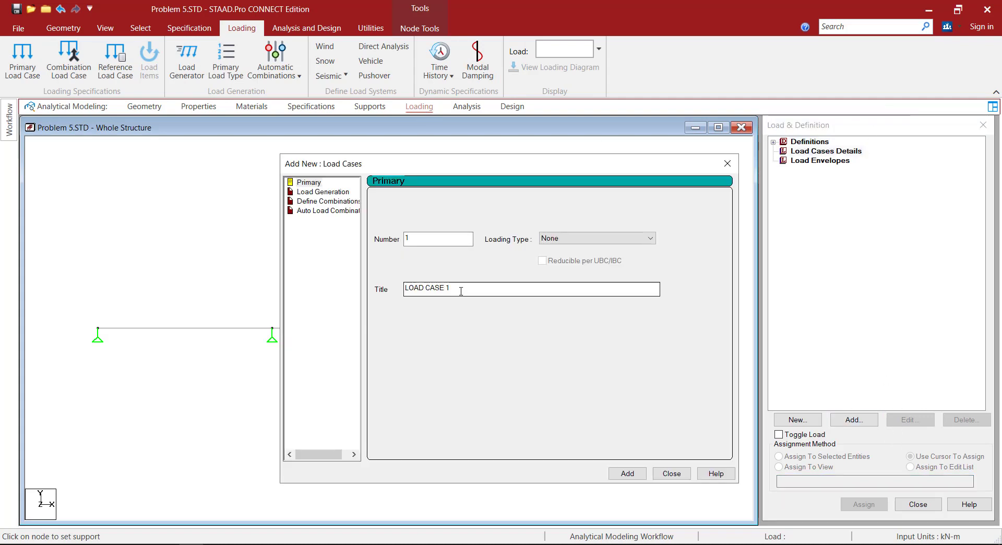
{"action": "left_click_drag", "start_coordinate": [459, 289], "coordinate": [405, 289]}
{"action": "type", "text": "Li"}
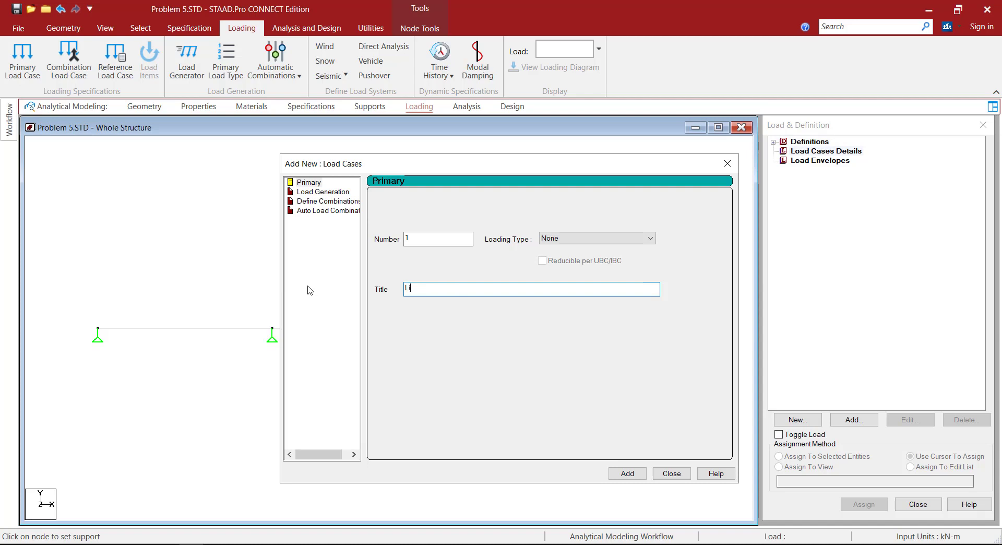
{"action": "type", "text": "ve Lo"}
{"action": "type", "text": "ad"}
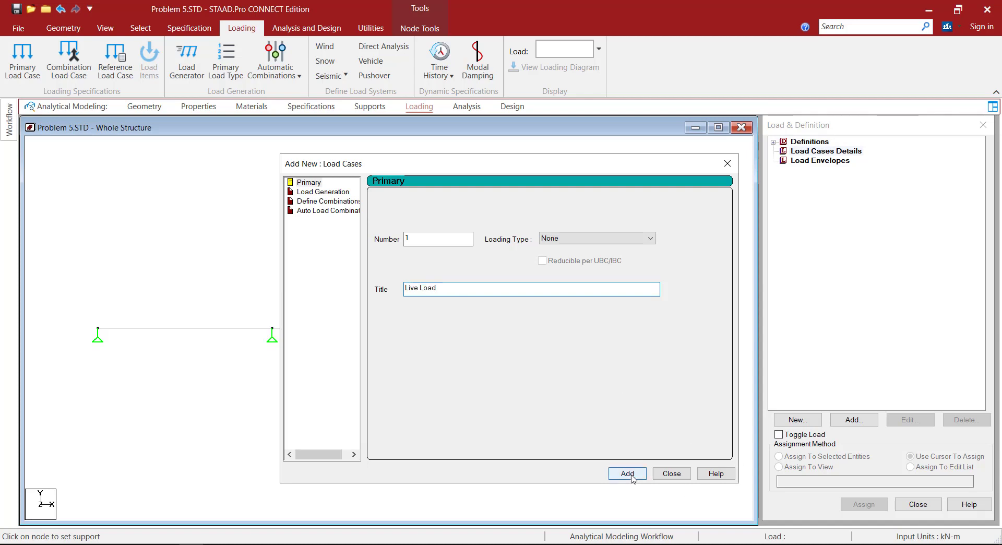
{"action": "left_click", "coordinate": [627, 473]}
{"action": "left_click", "coordinate": [671, 473]}
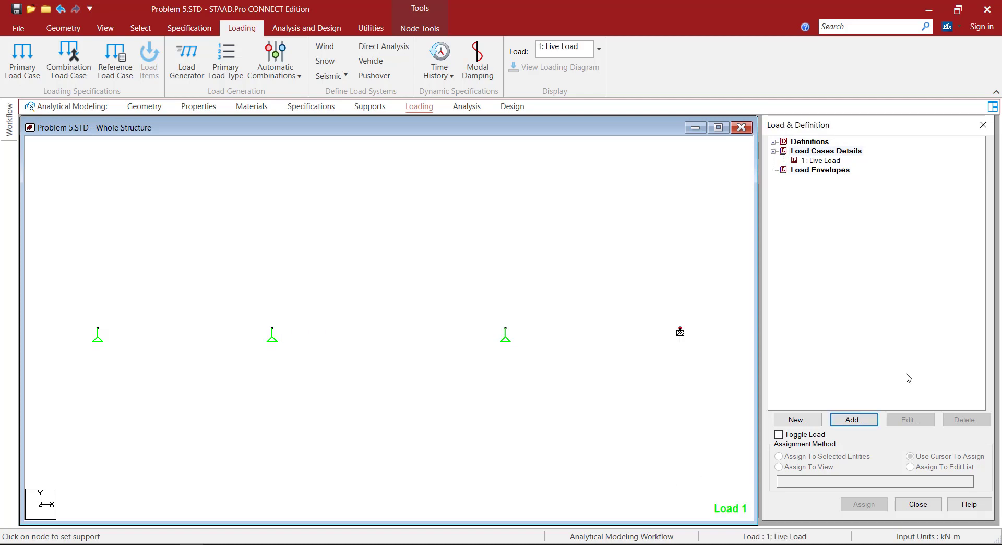
Add support displacements FY -0.008 m and FY -0.003 m to the Live Load case
{"action": "left_click", "coordinate": [830, 161]}
{"action": "left_click", "coordinate": [854, 421]}
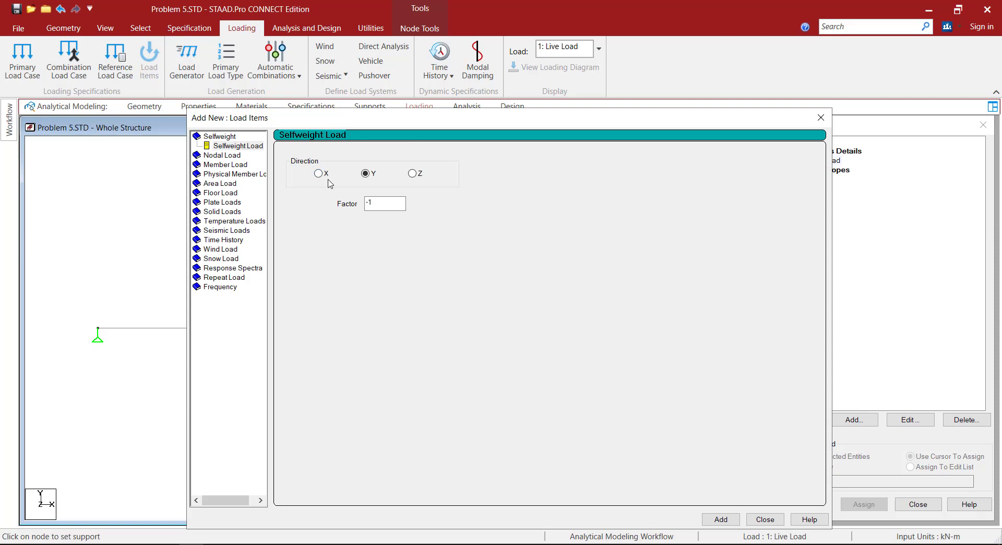
{"action": "left_click", "coordinate": [222, 155]}
{"action": "left_click", "coordinate": [222, 156]}
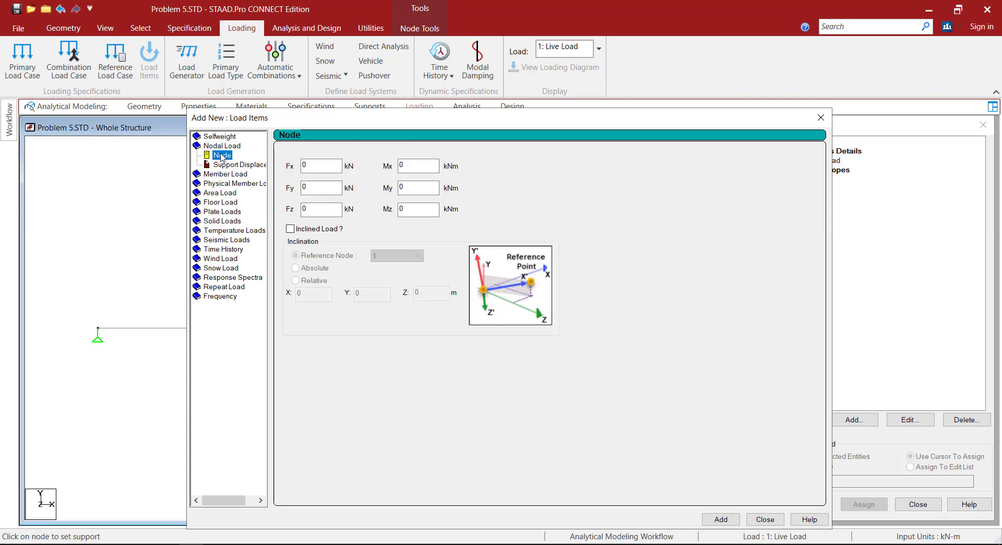
{"action": "left_click", "coordinate": [226, 164]}
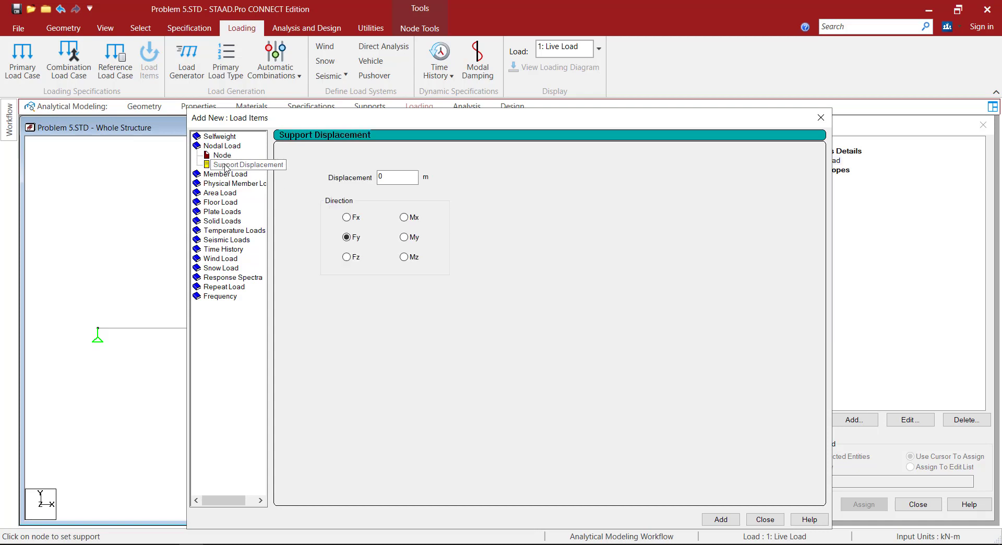
{"action": "double_click", "coordinate": [397, 177]}
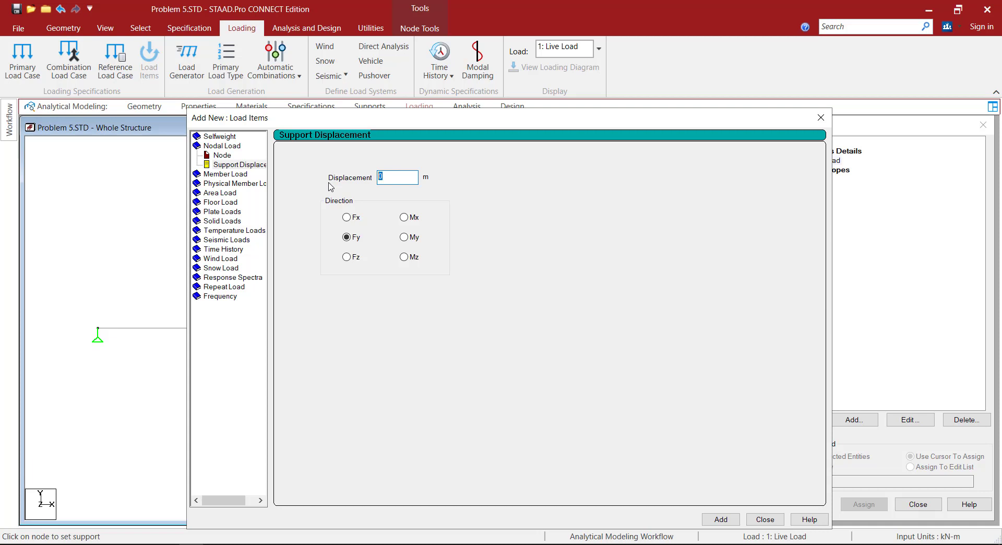
{"action": "type", "text": "-0."}
{"action": "type", "text": "003"}
{"action": "left_click_drag", "start_coordinate": [666, 118], "coordinate": [583, 125]}
{"action": "left_click", "coordinate": [636, 527]}
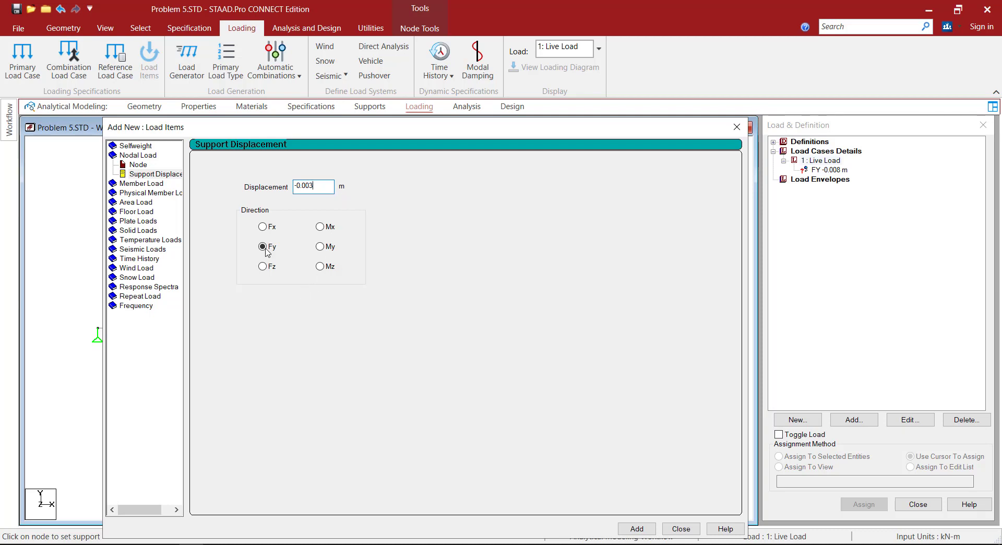
{"action": "left_click", "coordinate": [642, 529]}
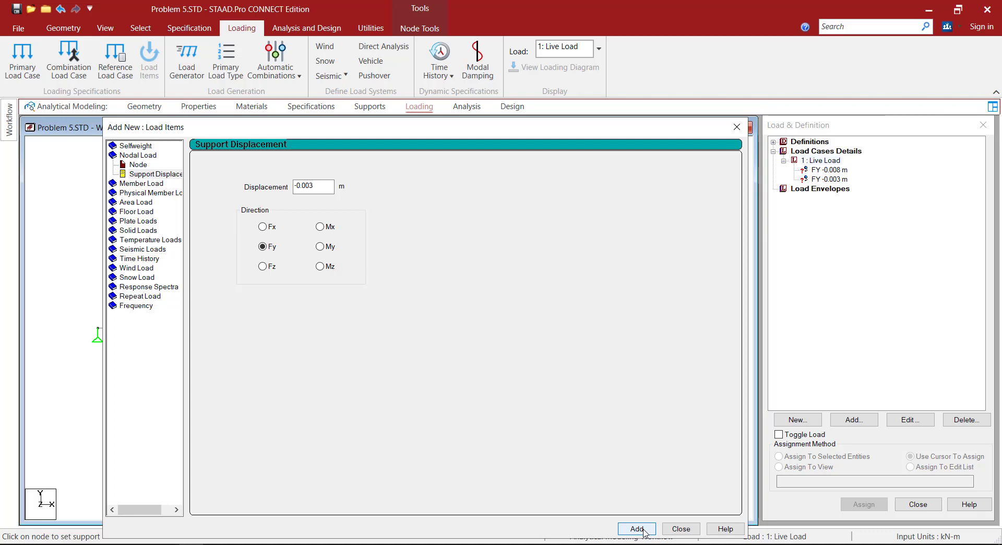
{"action": "left_click", "coordinate": [141, 183]}
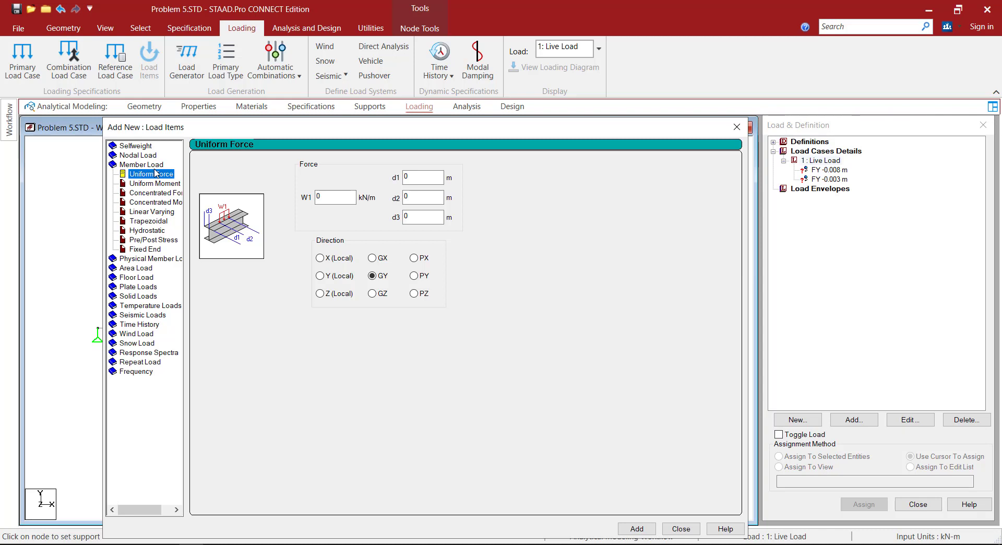
Add a uniform member force with W1 = -10 kN/m in GY, then close the load items window
{"action": "double_click", "coordinate": [318, 197]}
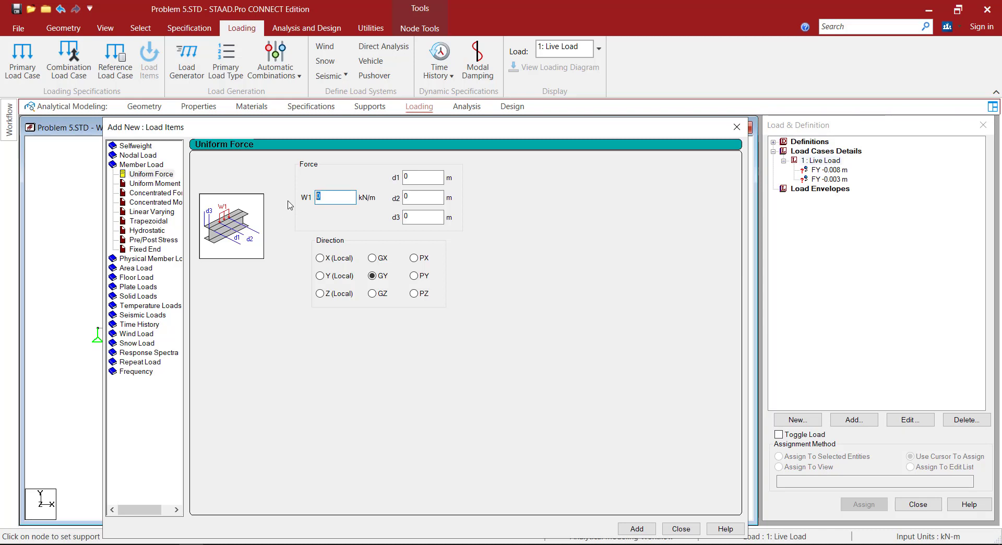
{"action": "type", "text": "-10"}
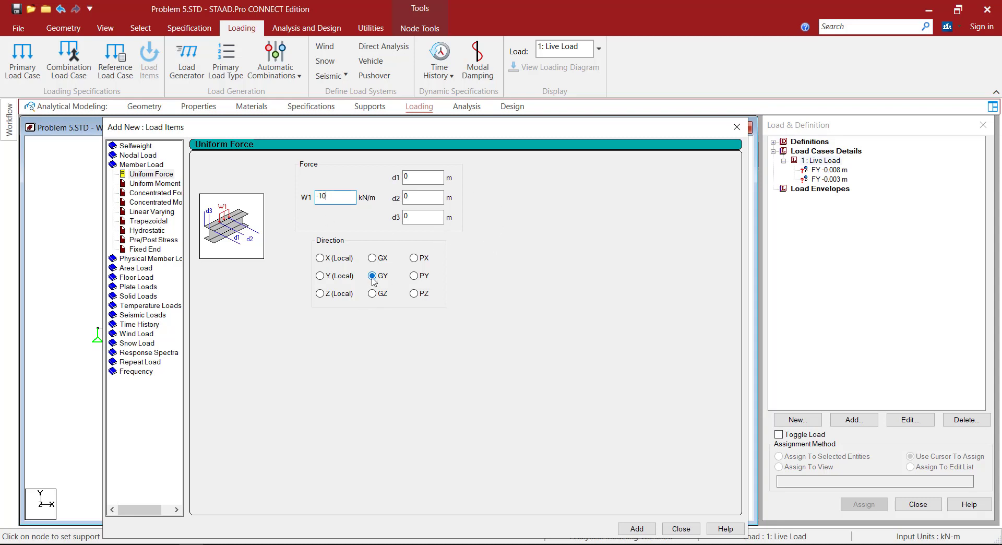
{"action": "left_click", "coordinate": [641, 530]}
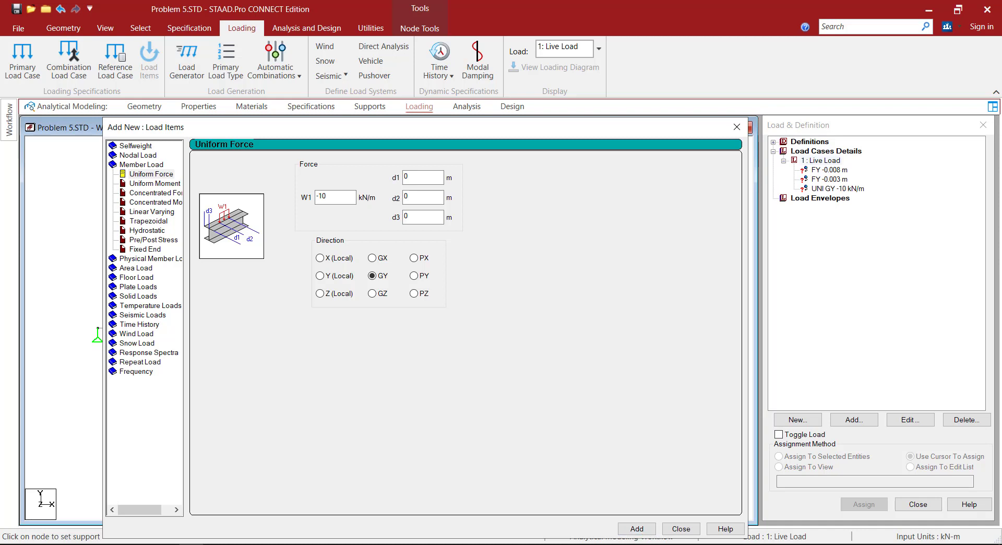
{"action": "left_click", "coordinate": [685, 529]}
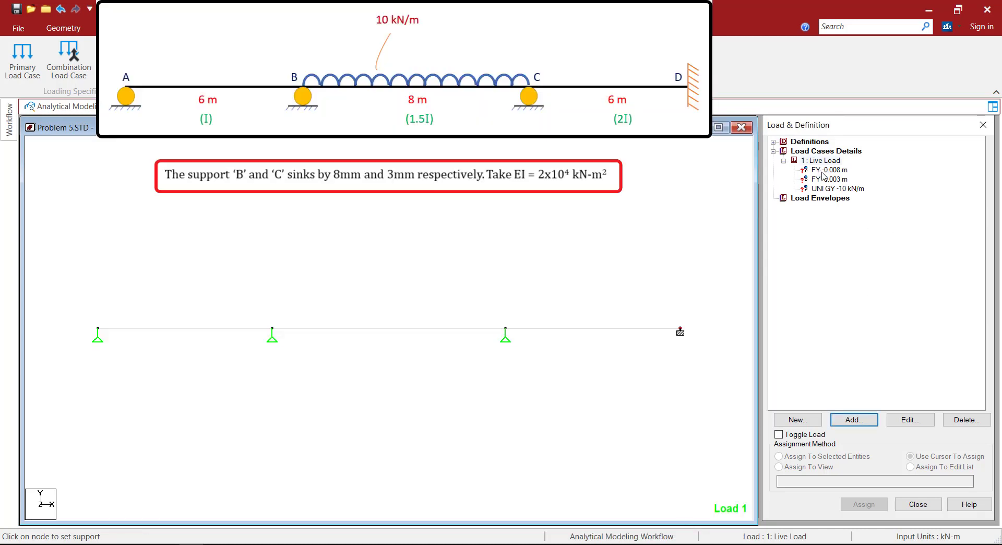
Assign FY -0.008 m to node 2, FY -0.003 m to node 3, and UNI GY -10 kN/m to member 2
{"action": "left_click", "coordinate": [822, 171]}
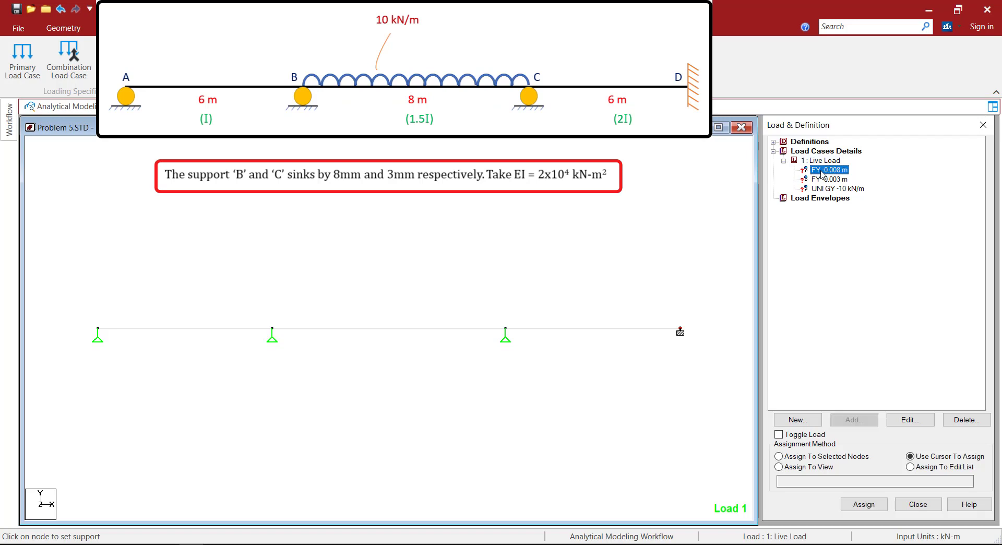
{"action": "left_click", "coordinate": [866, 504]}
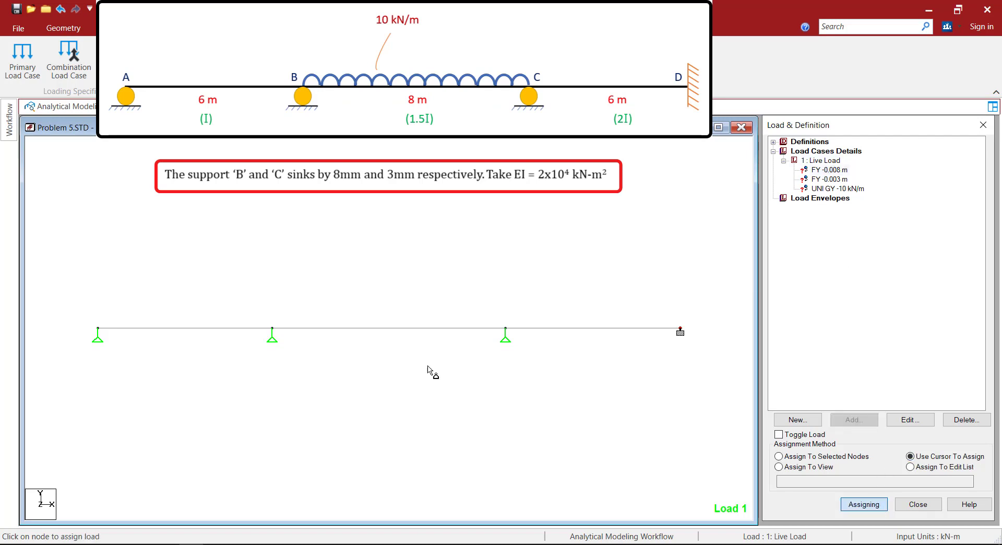
{"action": "left_click", "coordinate": [273, 330]}
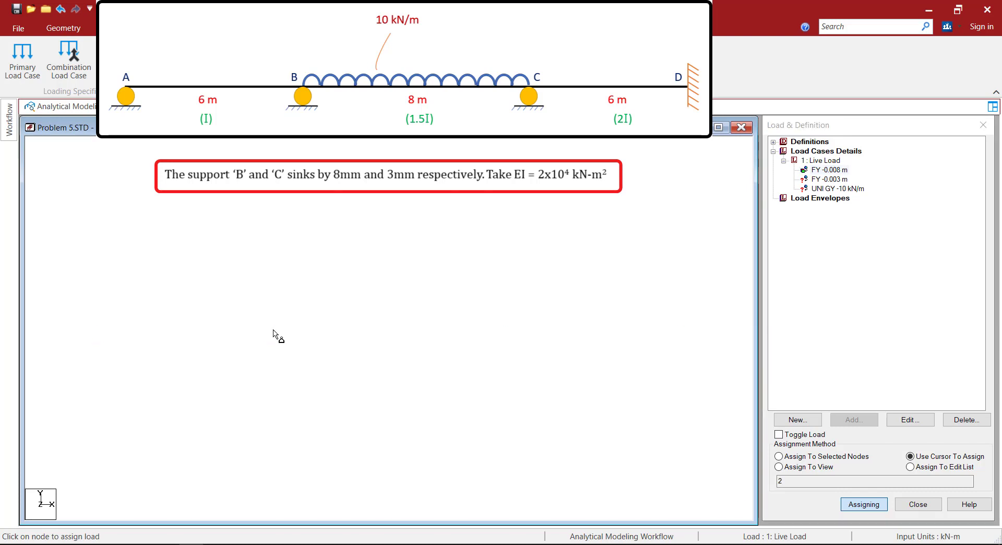
{"action": "left_click", "coordinate": [827, 180]}
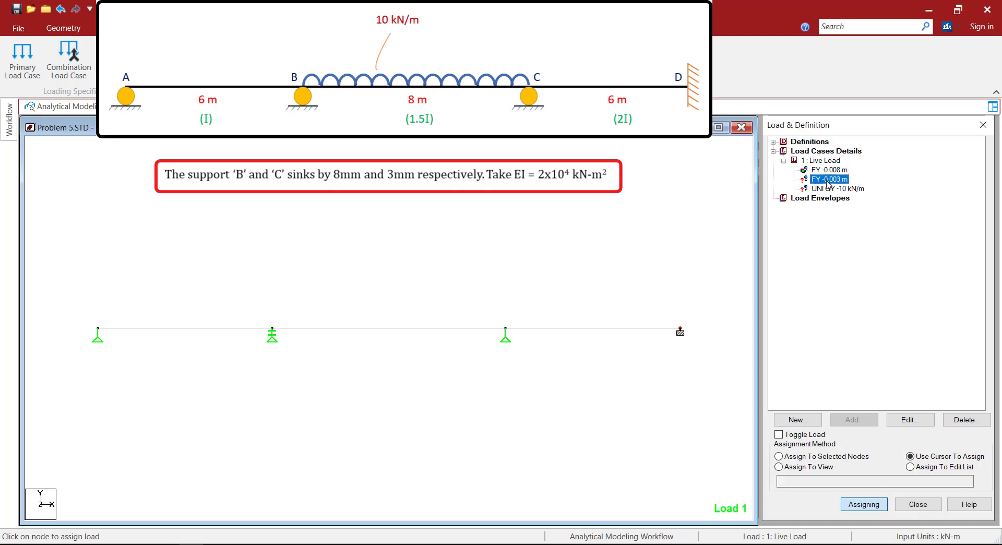
{"action": "left_click", "coordinate": [505, 329]}
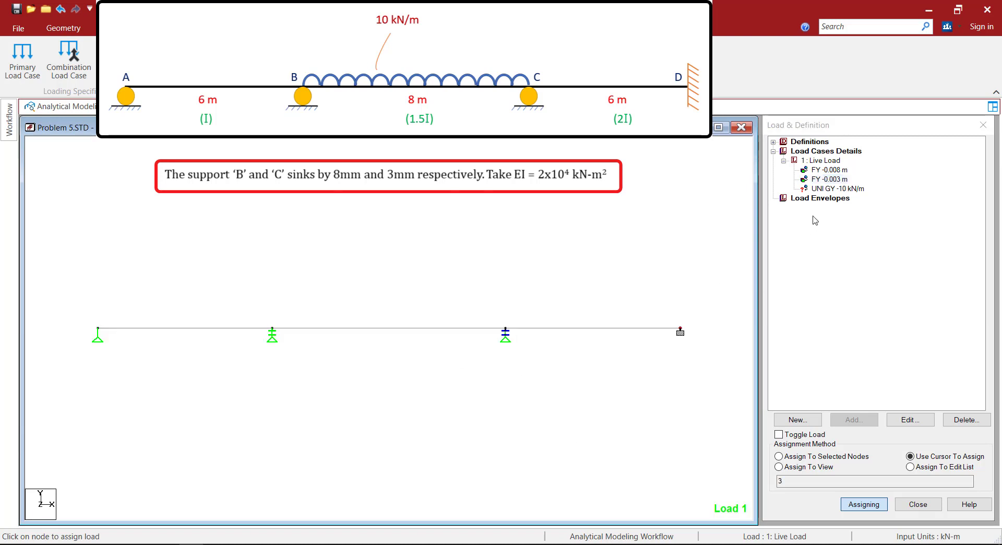
{"action": "left_click", "coordinate": [827, 189]}
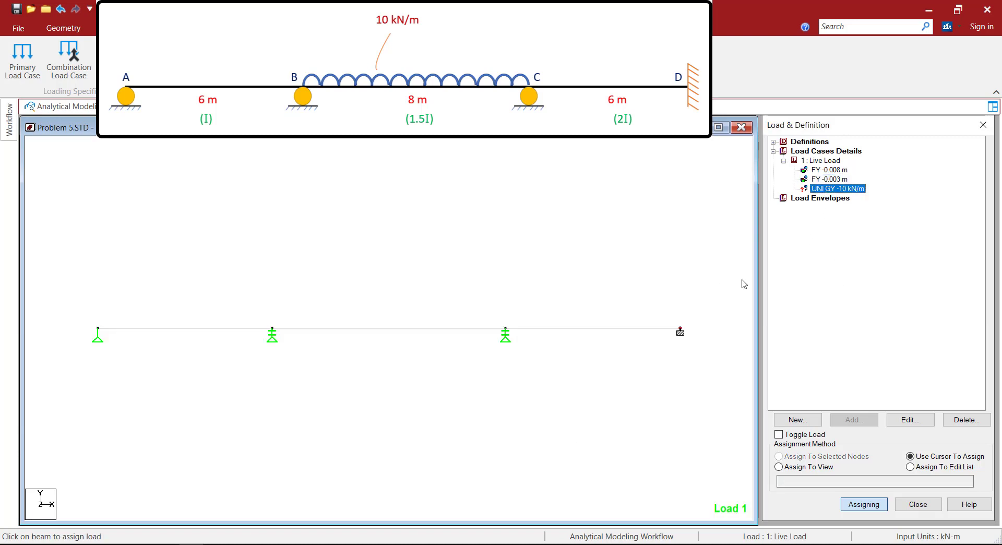
{"action": "left_click", "coordinate": [398, 331]}
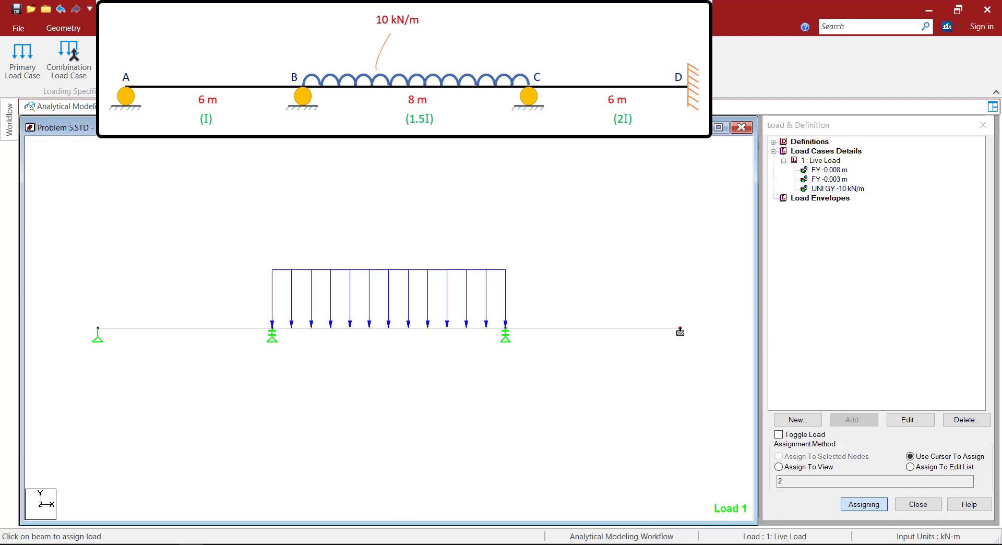
{"action": "left_click", "coordinate": [473, 107]}
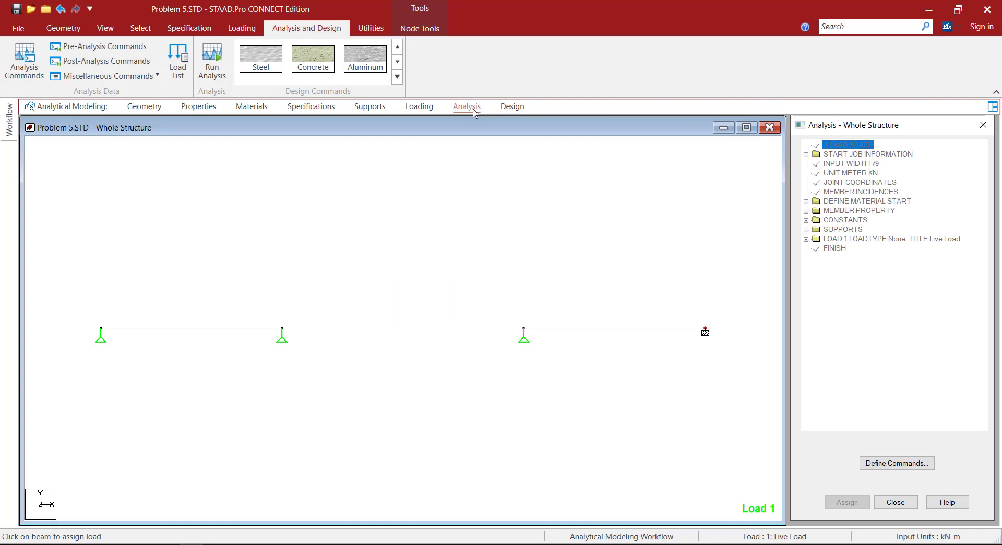
Add the Perform Analysis command and a Print Analysis Results post-analysis command
{"action": "left_click", "coordinate": [24, 60]}
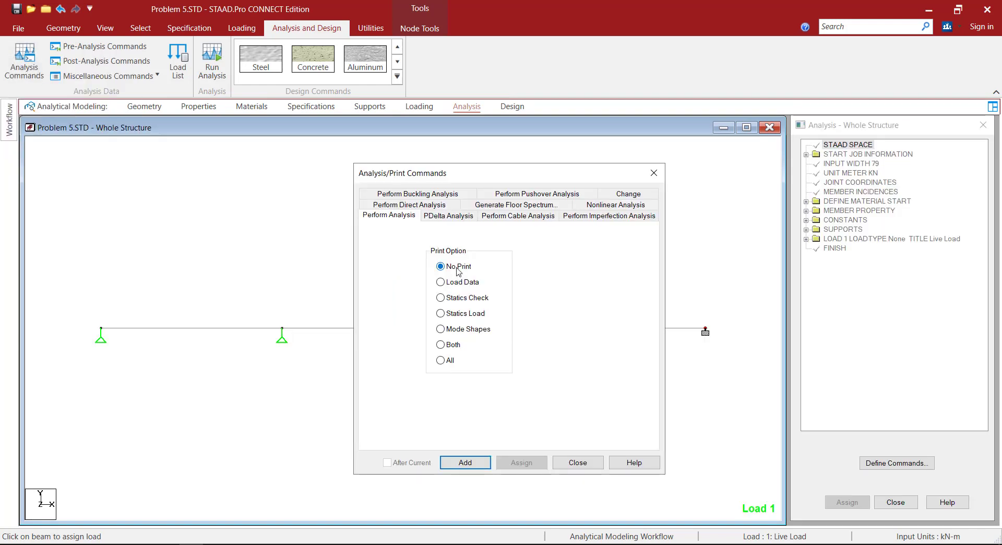
{"action": "left_click", "coordinate": [459, 462]}
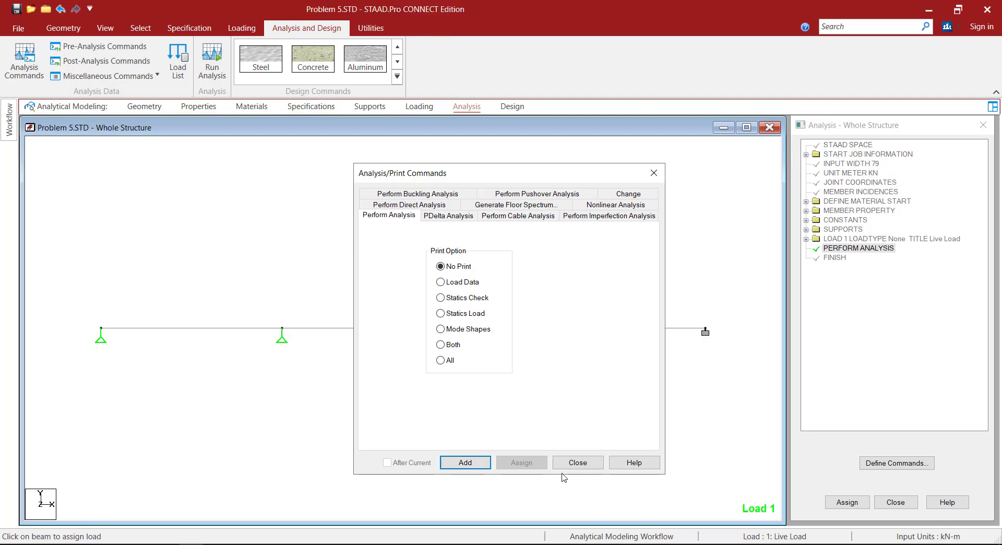
{"action": "left_click", "coordinate": [574, 463]}
{"action": "left_click", "coordinate": [99, 61]}
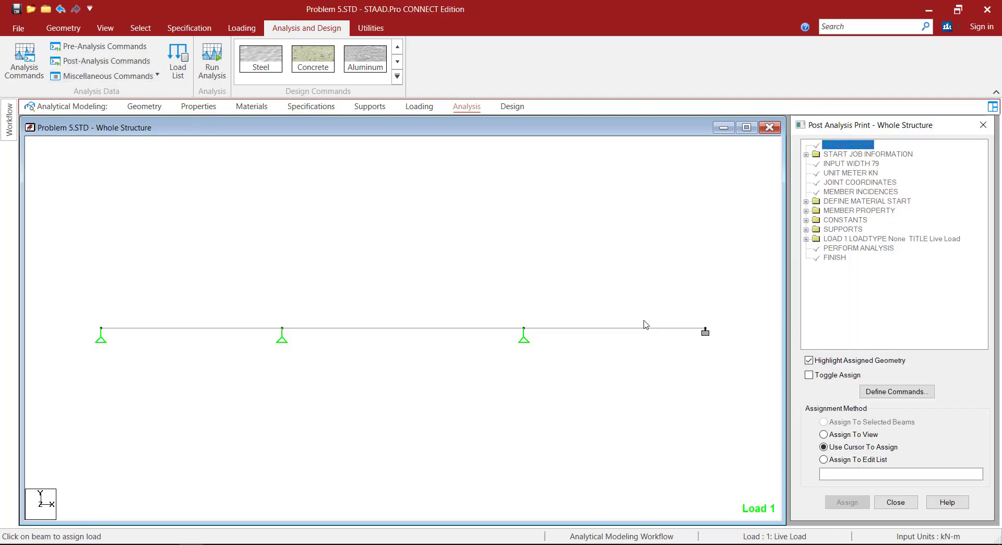
{"action": "left_click", "coordinate": [896, 391]}
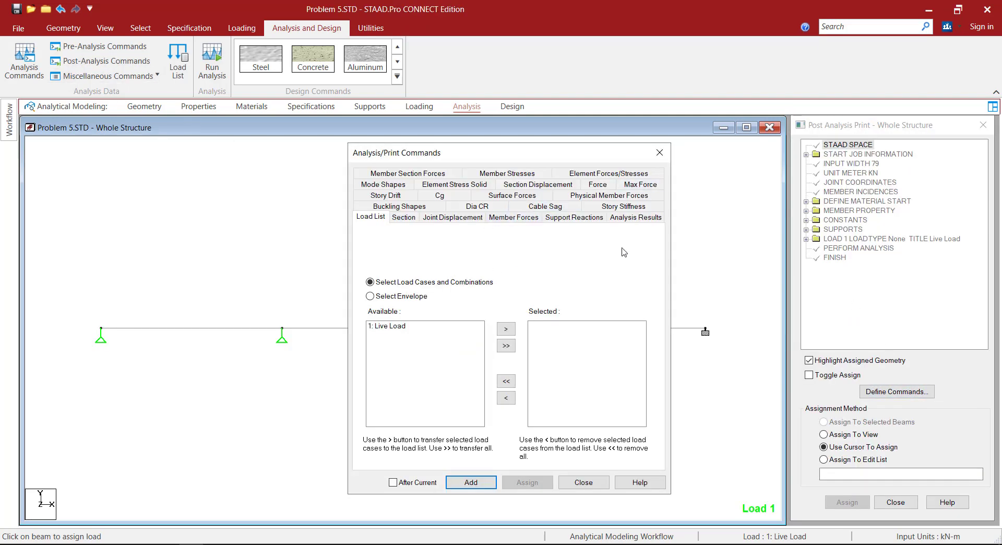
{"action": "left_click", "coordinate": [627, 219]}
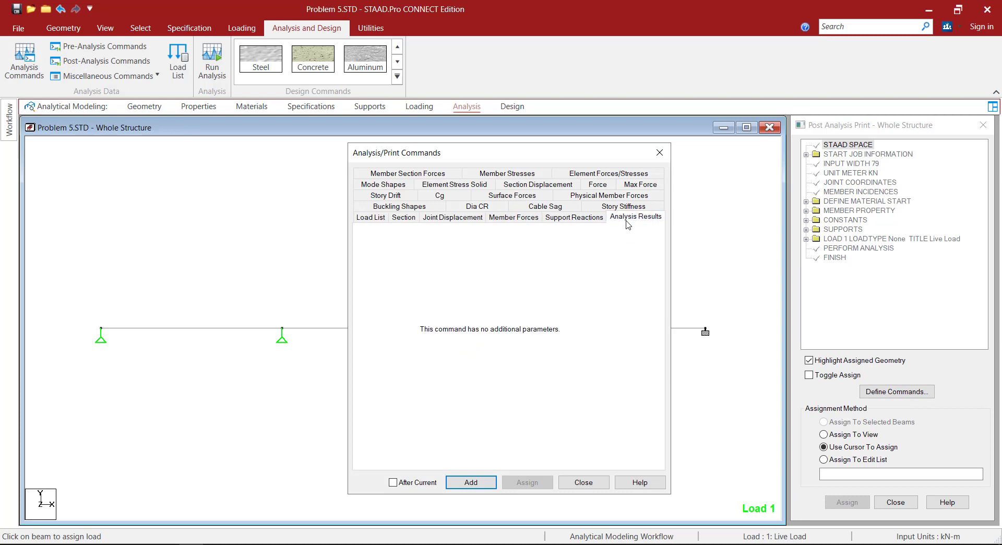
{"action": "left_click", "coordinate": [469, 482]}
{"action": "left_click", "coordinate": [582, 482]}
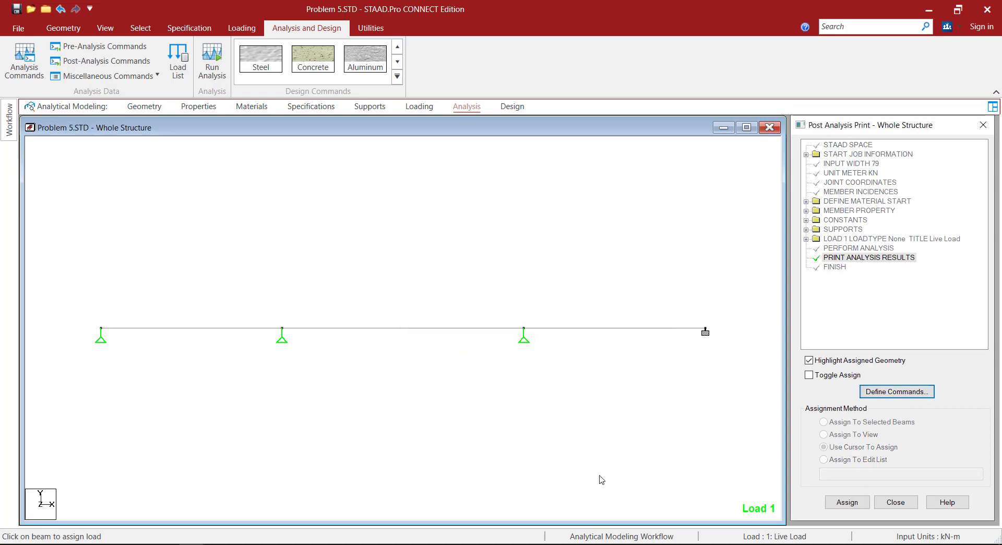
Save the model, run the analysis, and view the output file
{"action": "left_click", "coordinate": [214, 70]}
{"action": "left_click", "coordinate": [436, 346]}
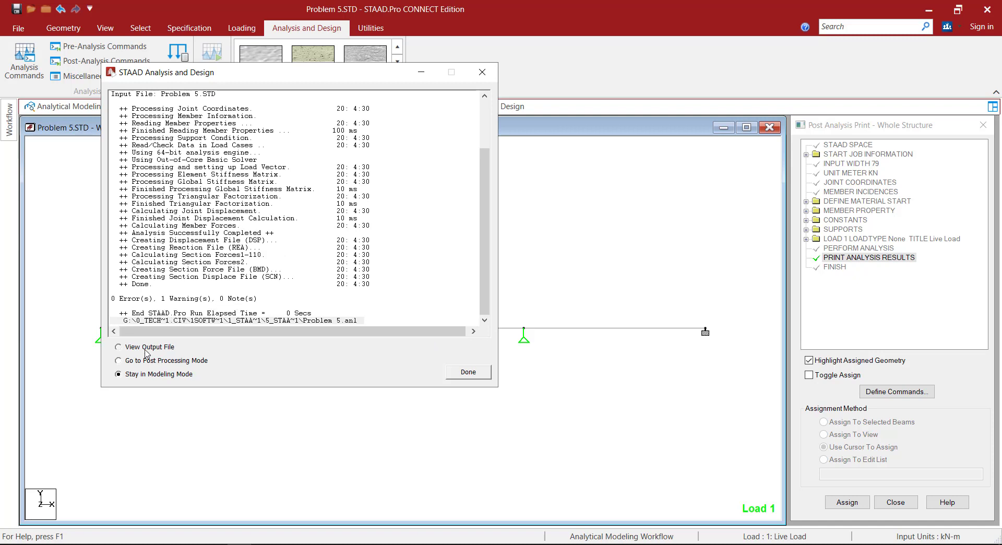
{"action": "left_click", "coordinate": [476, 371]}
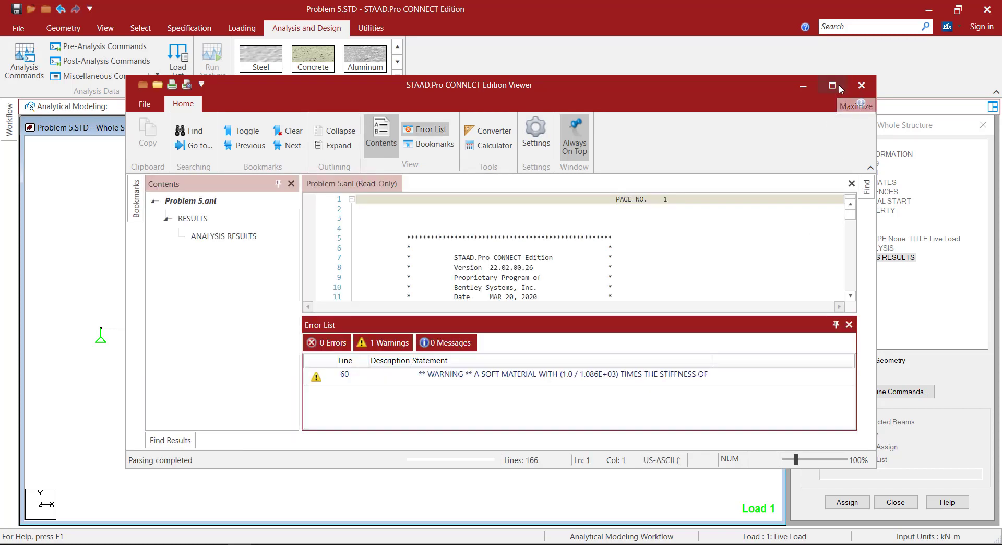
Maximize the output viewer, close the Error List, and scroll through ANALYSIS RESULTS
{"action": "left_click", "coordinate": [832, 85]}
{"action": "left_click", "coordinate": [973, 402]}
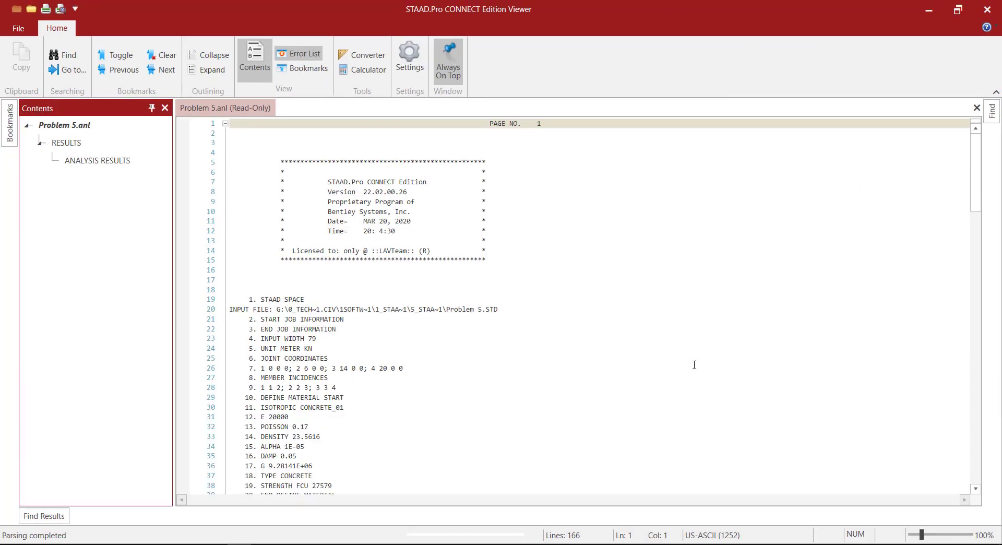
{"action": "left_click", "coordinate": [97, 159]}
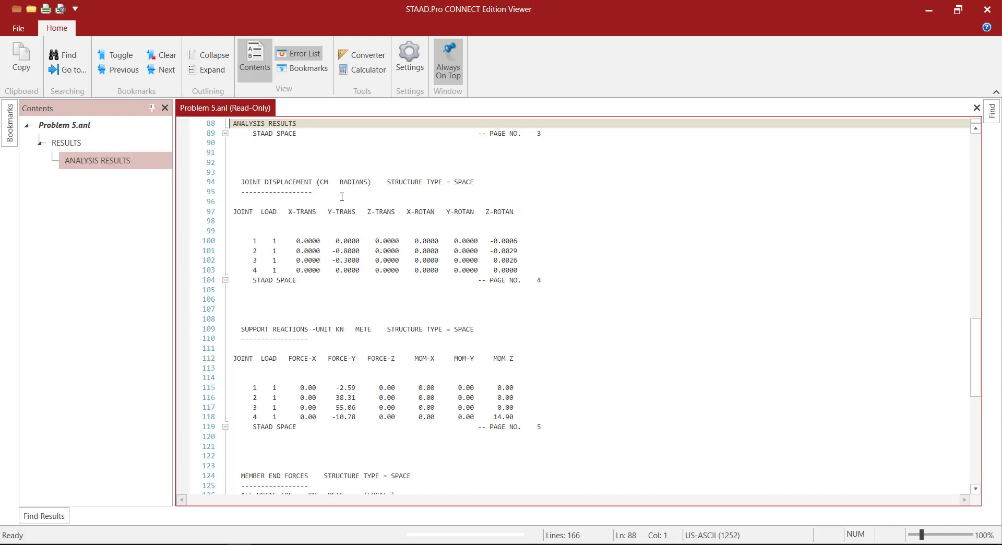
{"action": "scroll", "coordinate": [360, 261], "scroll_direction": "down", "scroll_amount": 2}
{"action": "scroll", "coordinate": [382, 273], "scroll_direction": "down", "scroll_amount": 5}
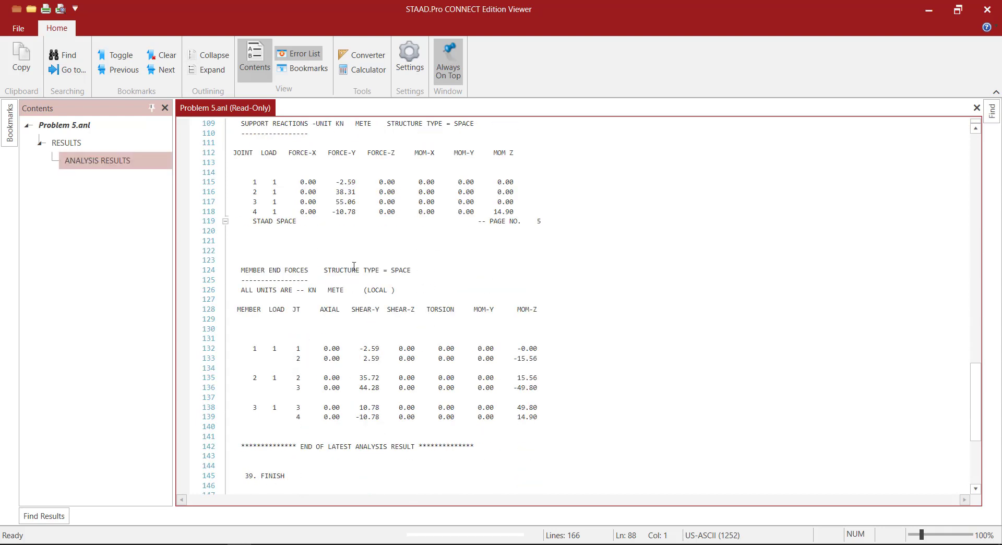
{"action": "scroll", "coordinate": [381, 254], "scroll_direction": "down", "scroll_amount": 2}
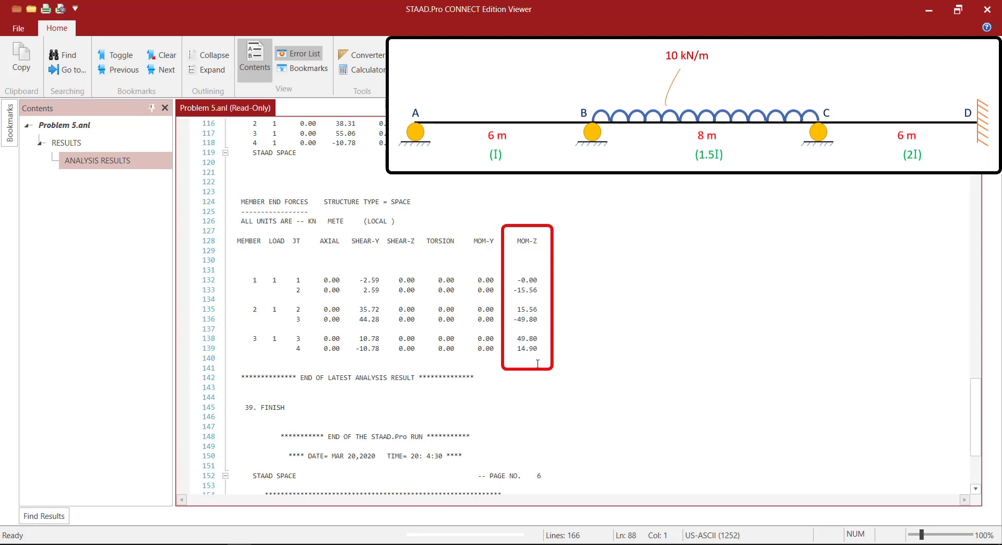
Check the MOM-Z end moments 15.56, 49.80 and zero at joint A, then close the viewer
{"action": "double_click", "coordinate": [520, 309]}
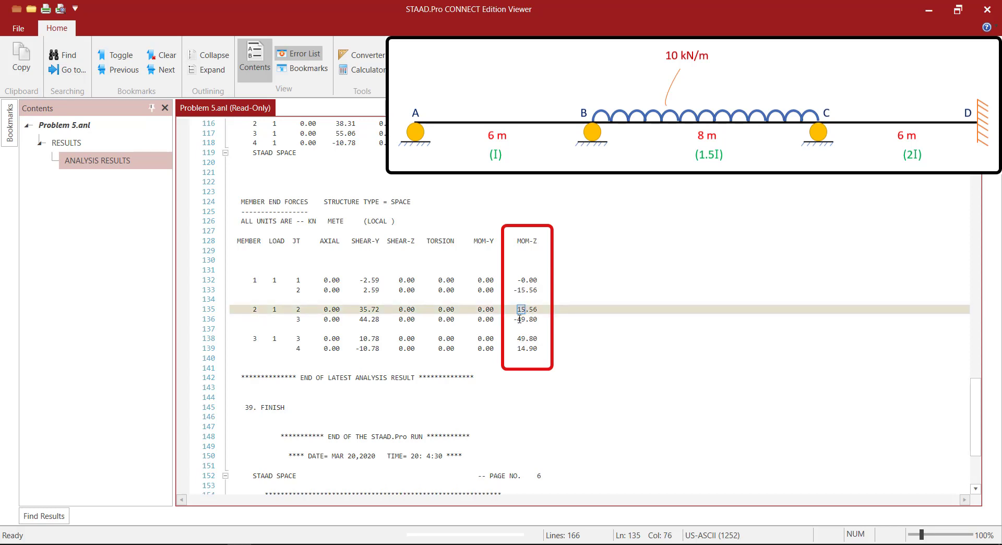
{"action": "double_click", "coordinate": [520, 319]}
{"action": "double_click", "coordinate": [521, 338]}
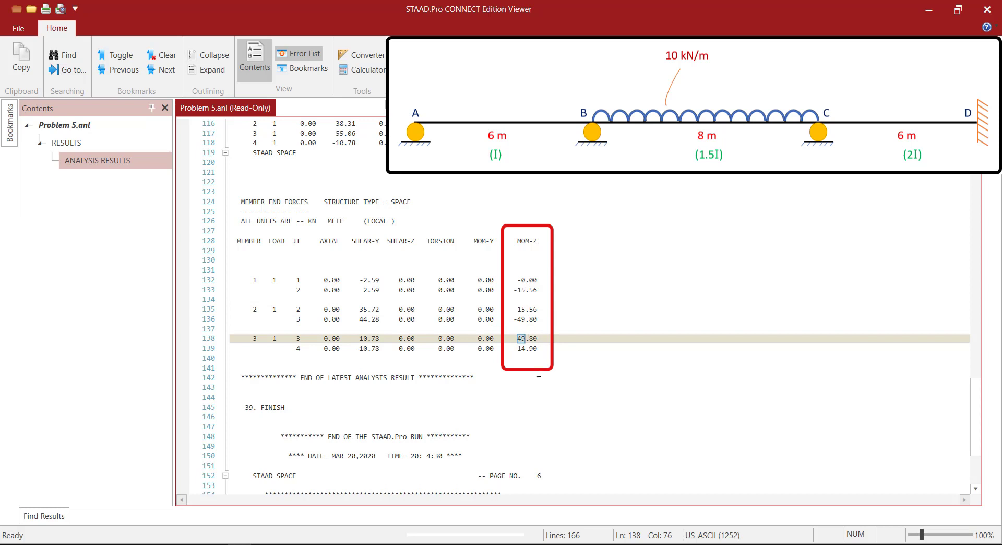
{"action": "left_click", "coordinate": [547, 407]}
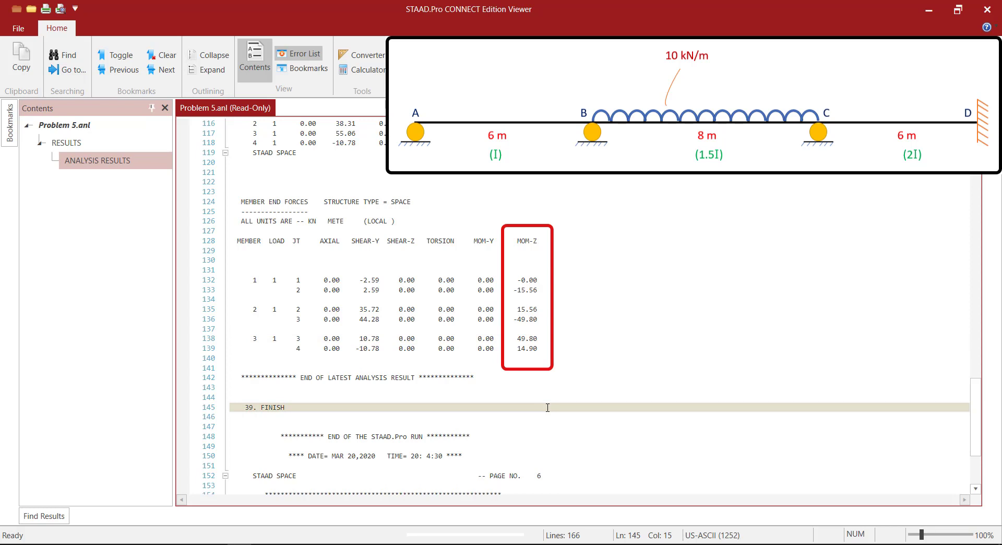
{"action": "left_click_drag", "start_coordinate": [517, 281], "coordinate": [538, 280]}
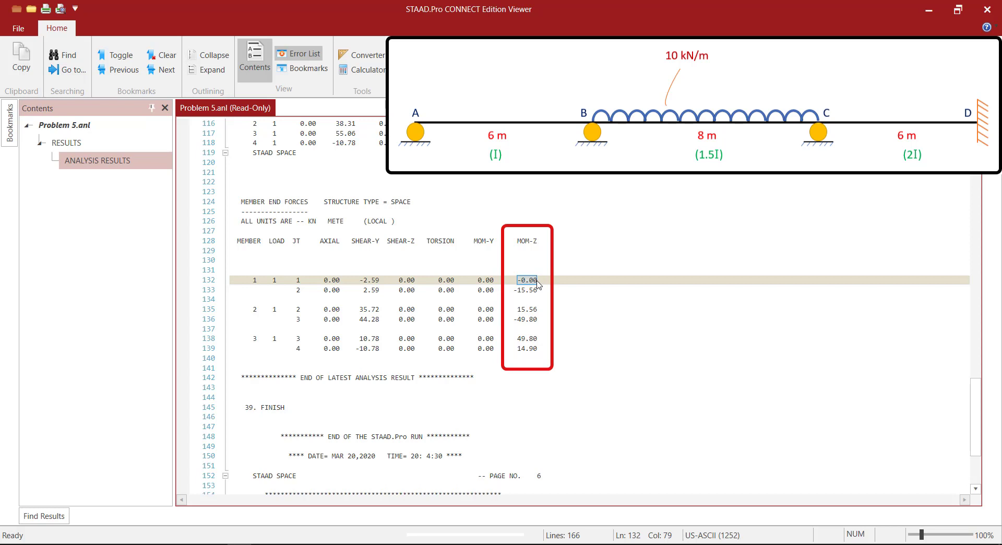
{"action": "left_click", "coordinate": [550, 376]}
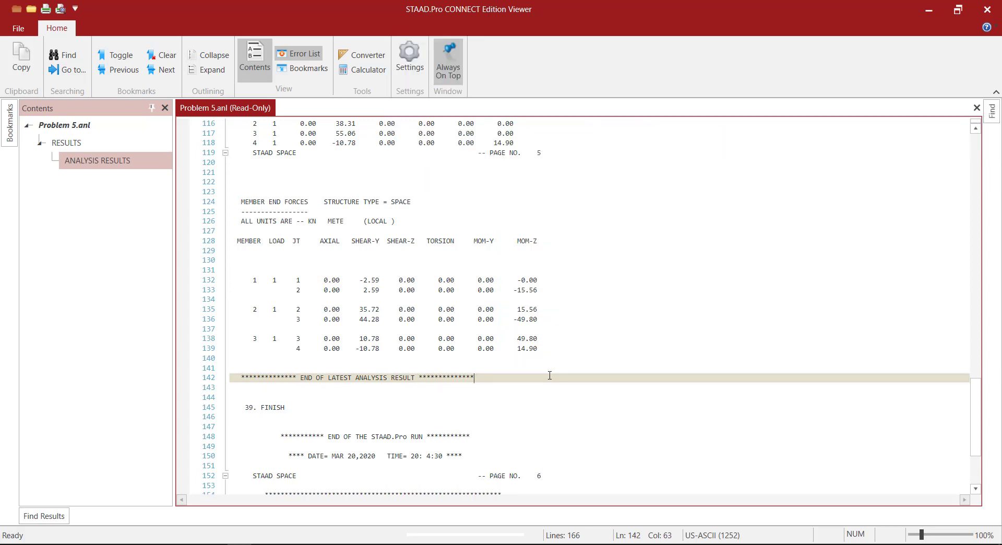
{"action": "left_click", "coordinate": [988, 12]}
{"action": "mouse_move", "coordinate": [10, 120]}
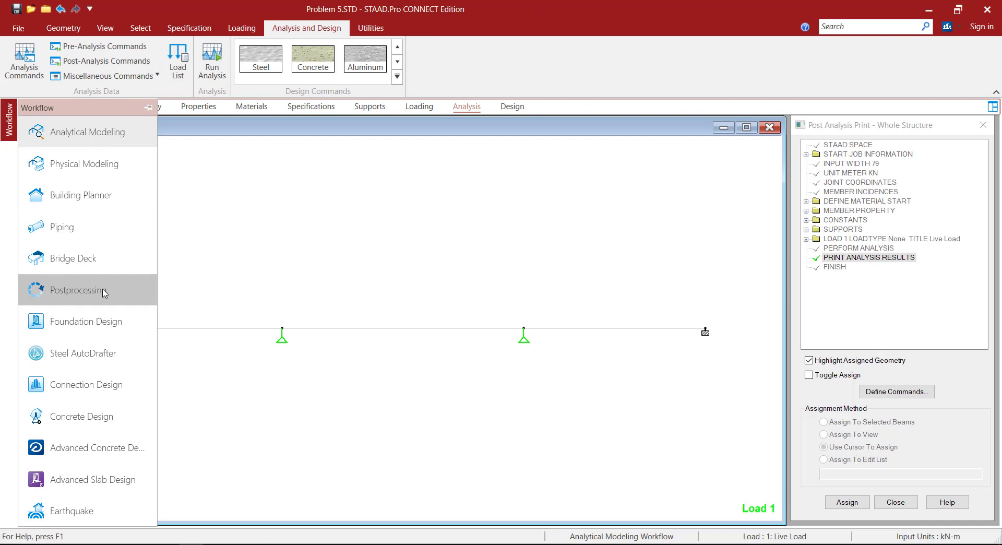
Show postprocessing results for Load 1 (Live Load) in a full-size view without the displaced shape
{"action": "left_click", "coordinate": [78, 291]}
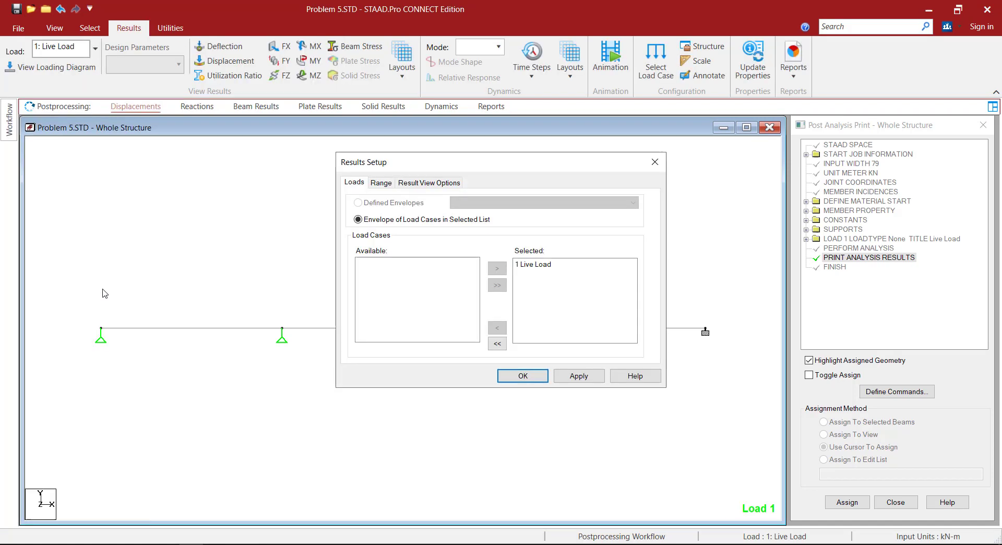
{"action": "left_click", "coordinate": [540, 265]}
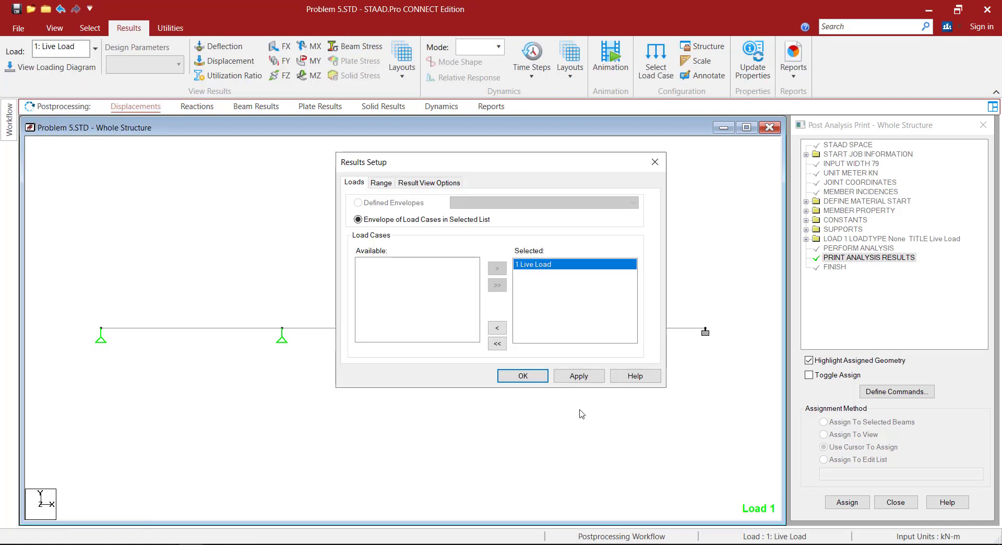
{"action": "left_click", "coordinate": [522, 375]}
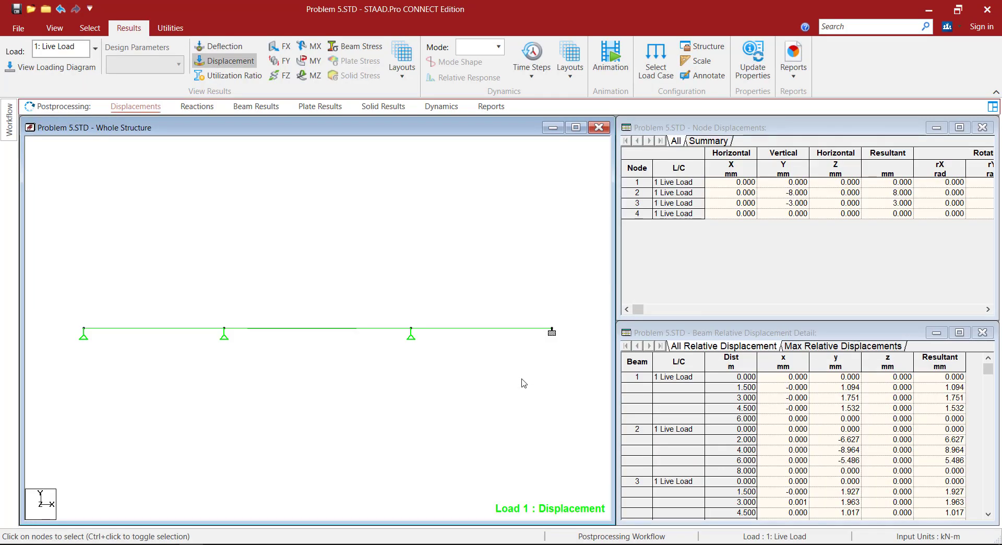
{"action": "left_click", "coordinate": [575, 128]}
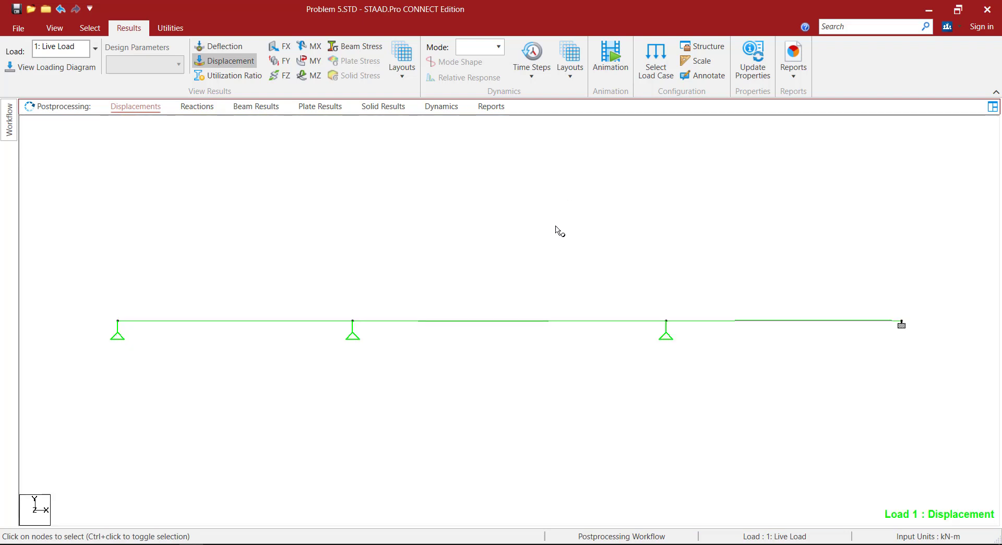
{"action": "left_click", "coordinate": [229, 61]}
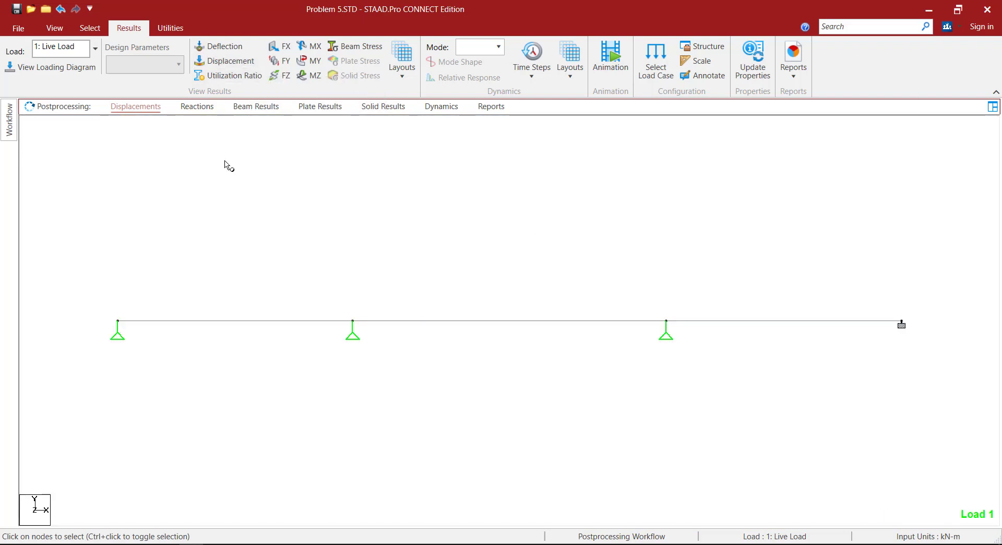
Review Display Options for node label font, beam, load, annotation and dimension labels
{"action": "left_click", "coordinate": [17, 28]}
{"action": "left_click", "coordinate": [49, 335]}
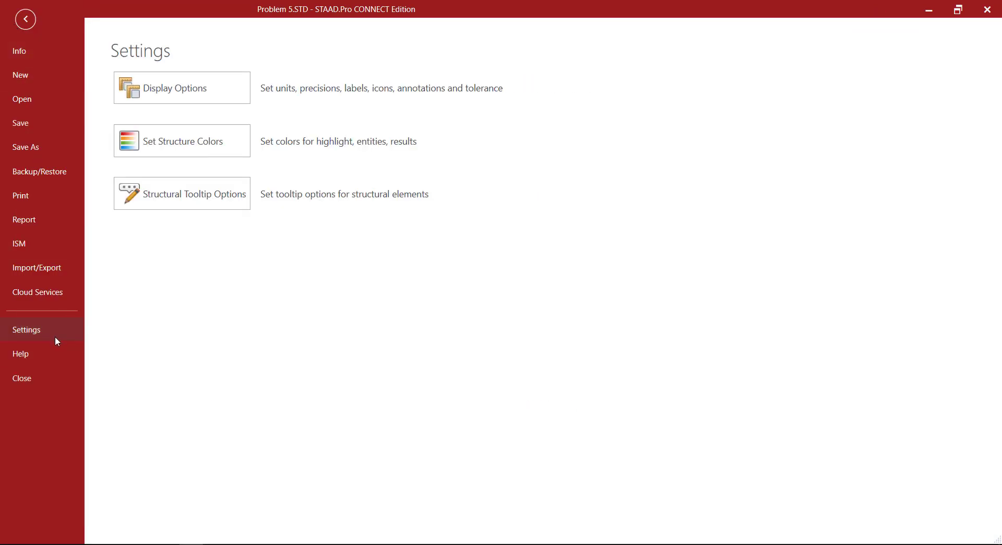
{"action": "left_click", "coordinate": [214, 97]}
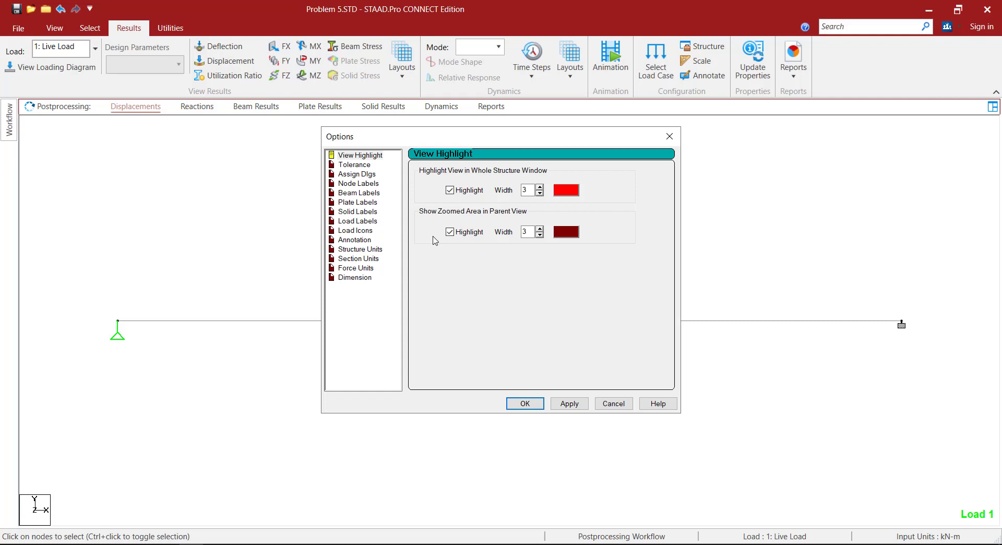
{"action": "left_click", "coordinate": [366, 186]}
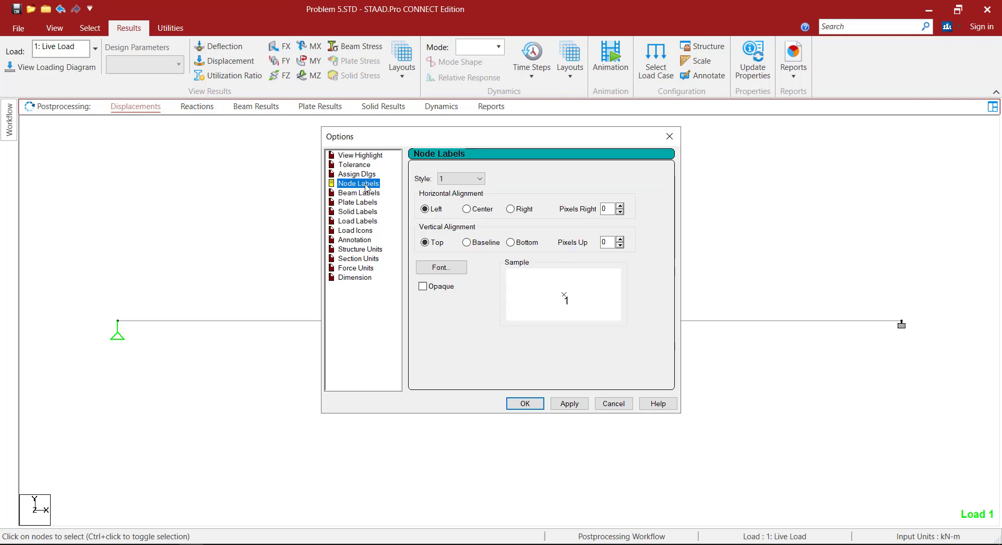
{"action": "left_click", "coordinate": [432, 267]}
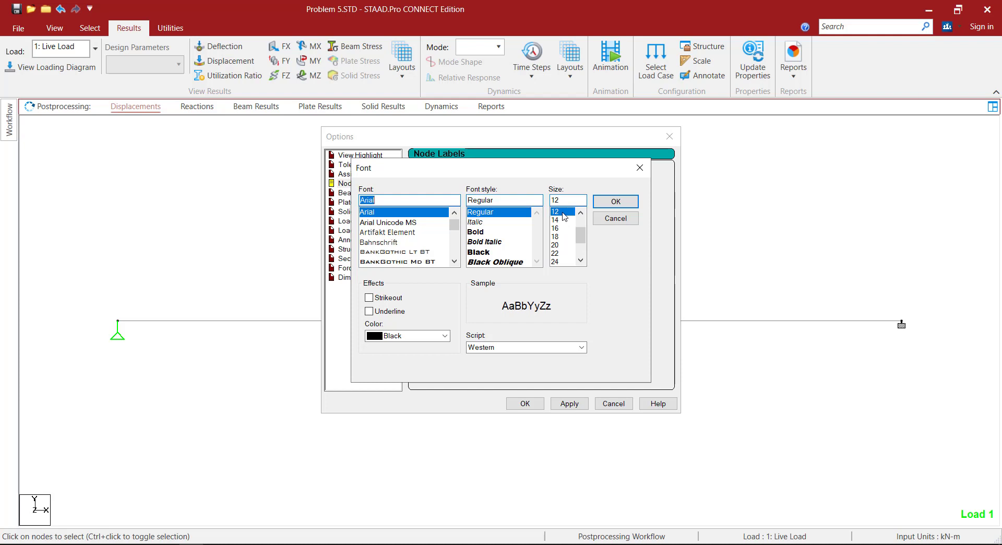
{"action": "left_click", "coordinate": [615, 201]}
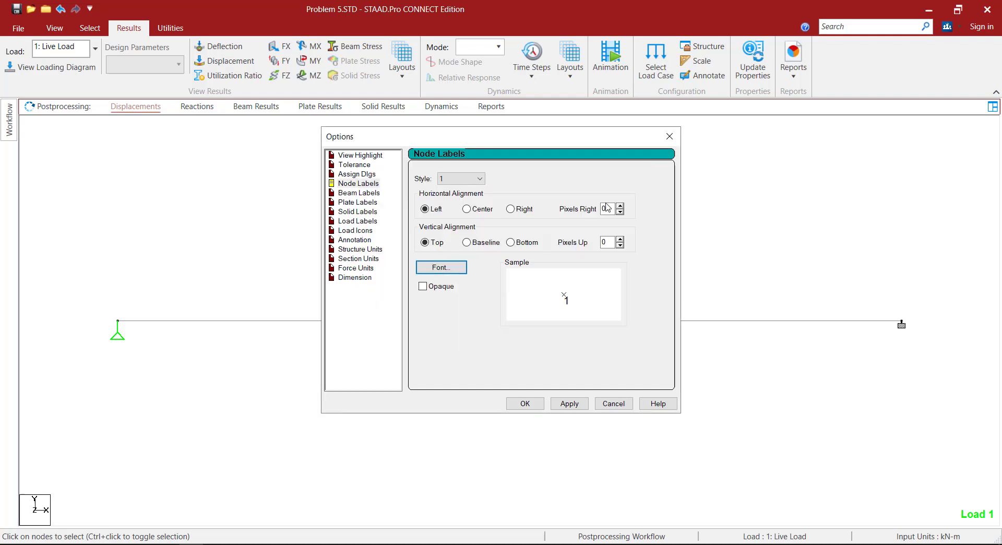
{"action": "left_click", "coordinate": [368, 194]}
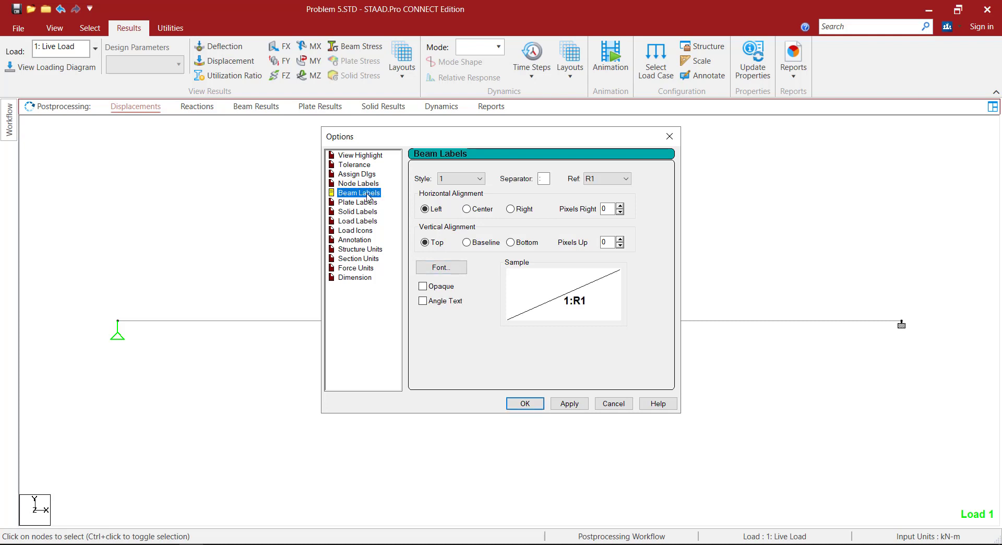
{"action": "left_click", "coordinate": [364, 223]}
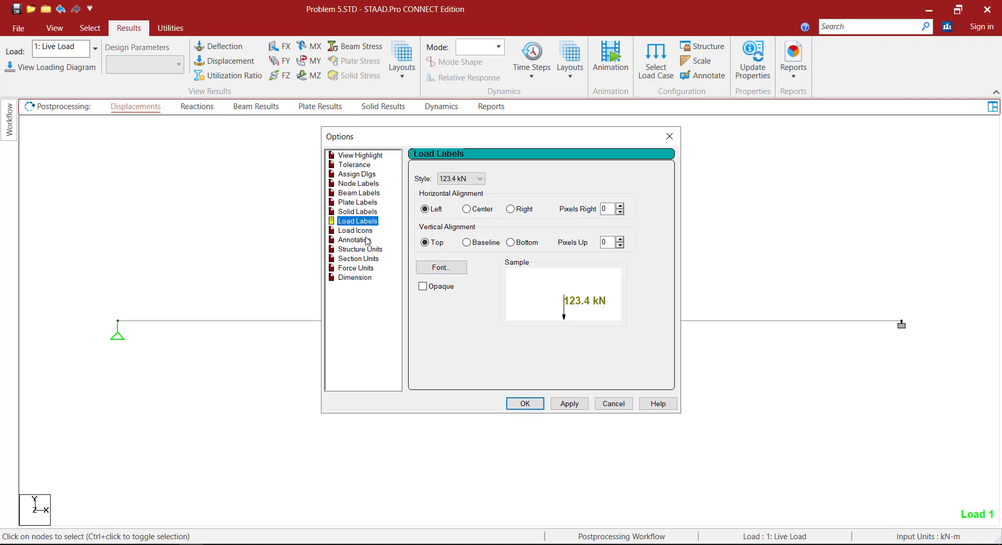
{"action": "left_click", "coordinate": [367, 240]}
{"action": "left_click", "coordinate": [364, 278]}
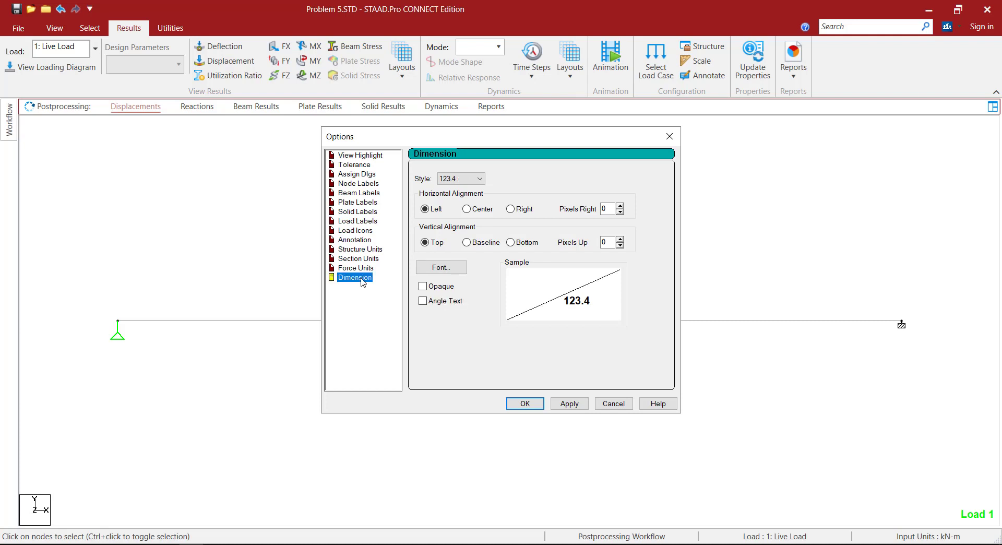
{"action": "left_click", "coordinate": [534, 407]}
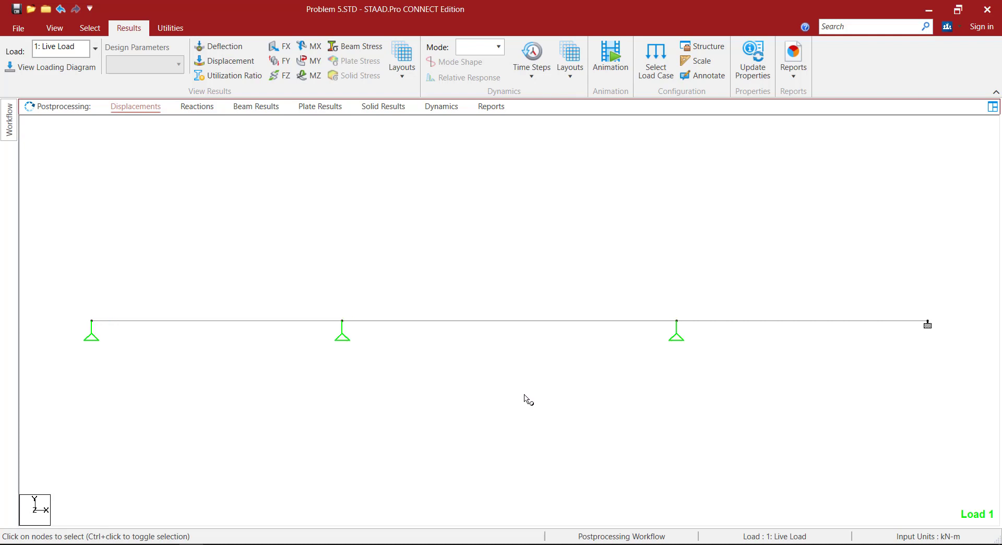
Show the Load 1 diagram with load value labels, reading -10.000 kN/m on the middle span
{"action": "left_click", "coordinate": [76, 74]}
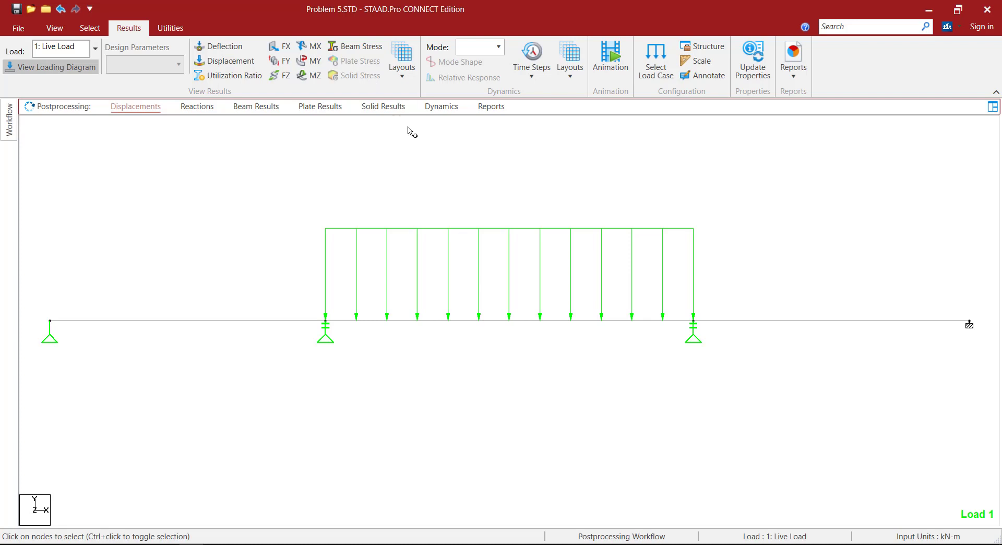
{"action": "left_click", "coordinate": [700, 63]}
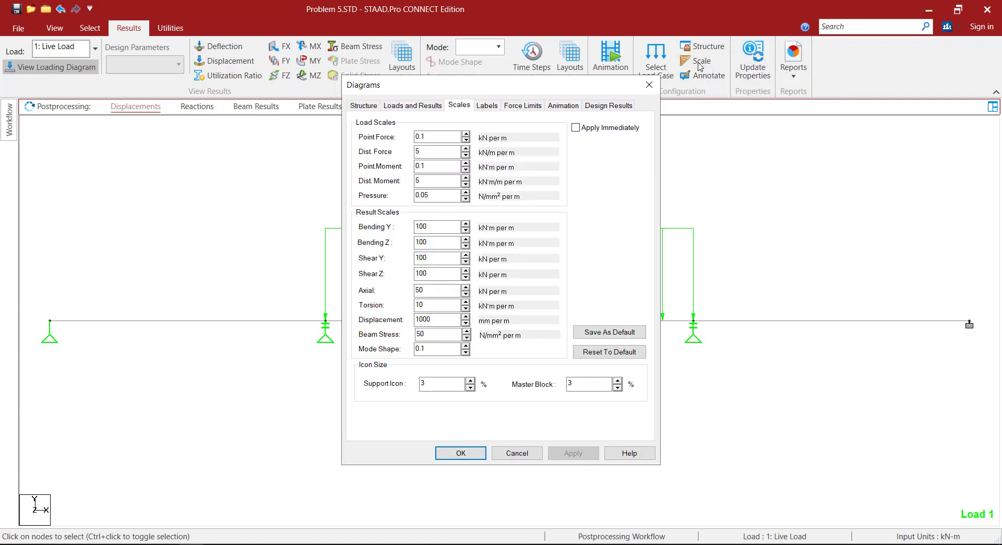
{"action": "left_click", "coordinate": [487, 106]}
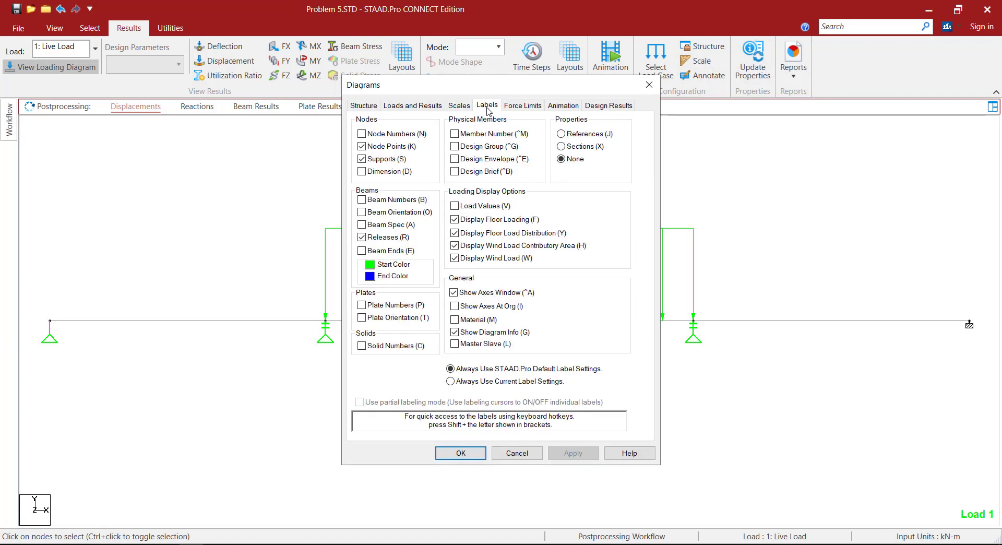
{"action": "left_click", "coordinate": [498, 207]}
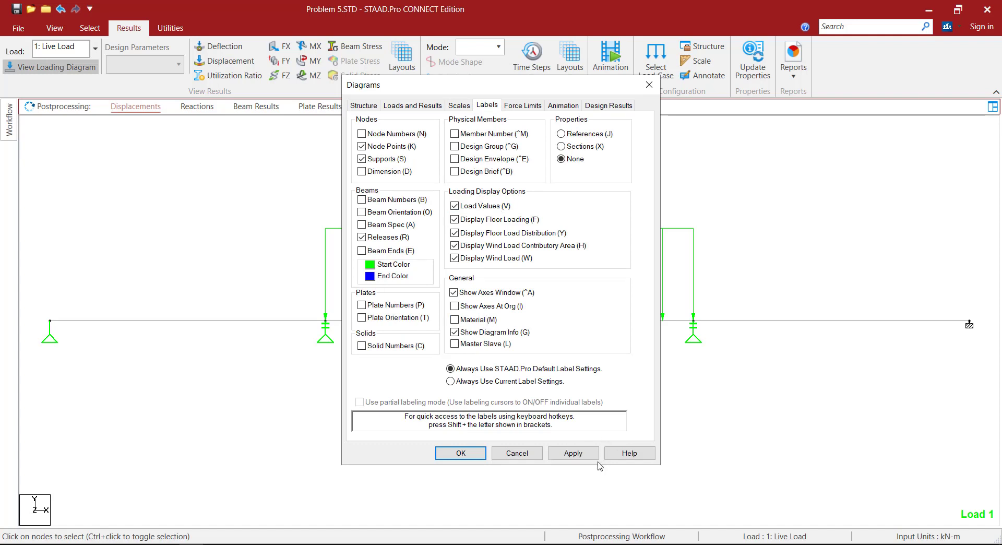
{"action": "left_click", "coordinate": [572, 453]}
{"action": "left_click", "coordinate": [450, 453]}
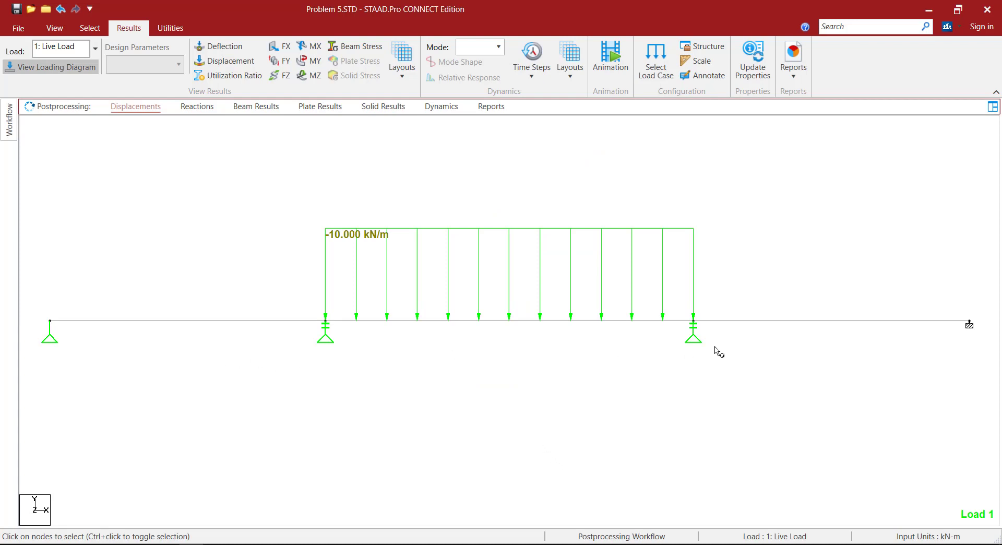
{"action": "left_click", "coordinate": [171, 29]}
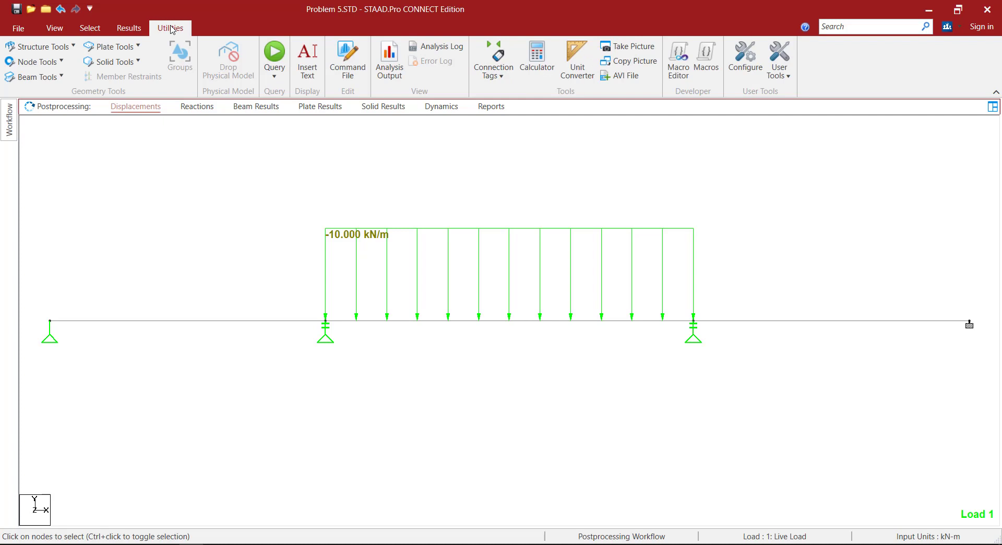
Display beam dimensions showing the 6 m, 8 m and 6 m spans
{"action": "left_click", "coordinate": [43, 78]}
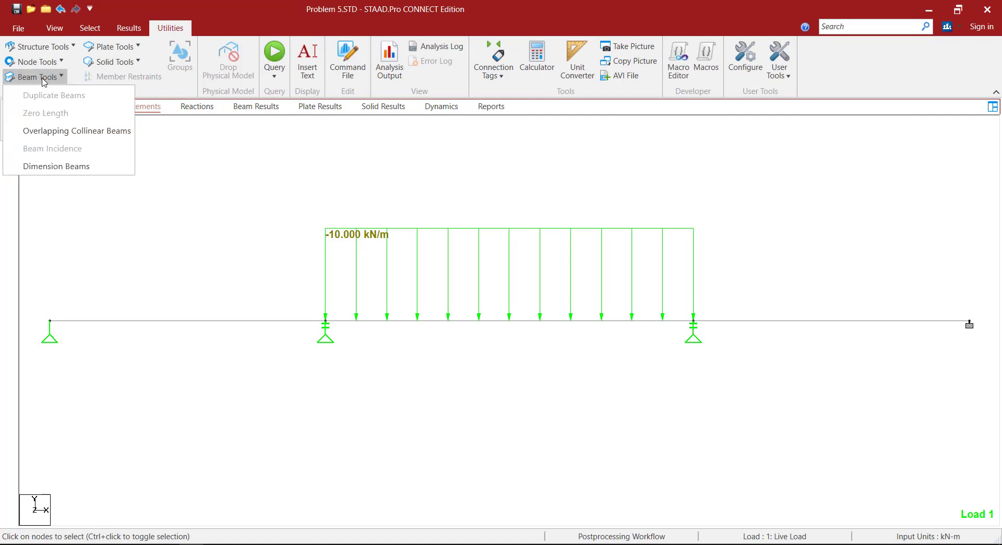
{"action": "left_click", "coordinate": [71, 170]}
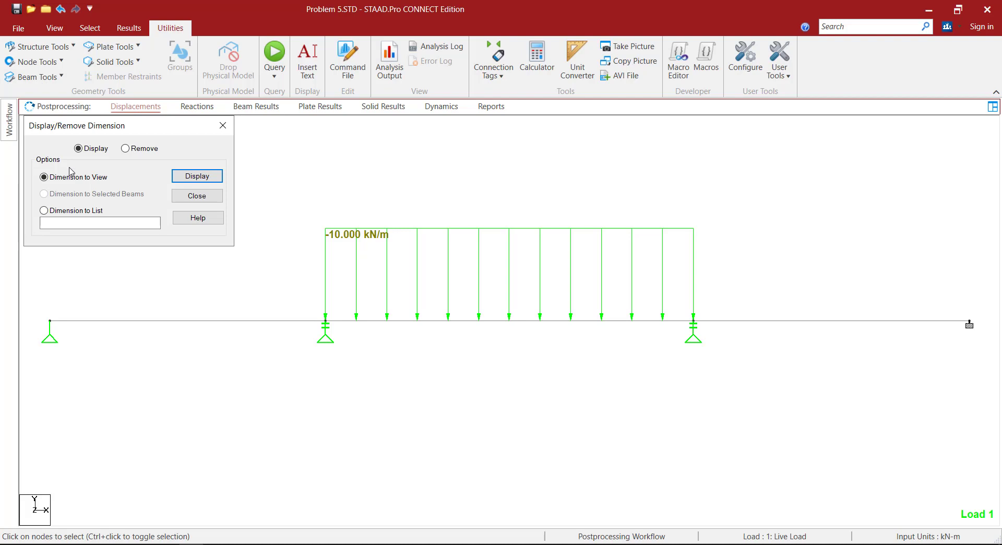
{"action": "left_click", "coordinate": [202, 176]}
{"action": "left_click", "coordinate": [223, 125]}
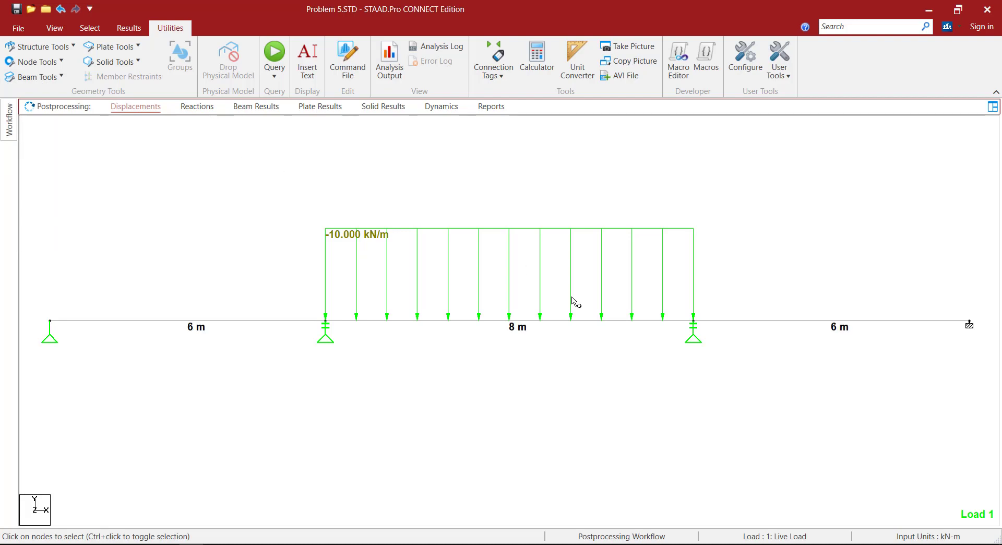
Take a picture of the view with ID 'LD' and caption 'Load Diagram'
{"action": "right_click", "coordinate": [224, 177]}
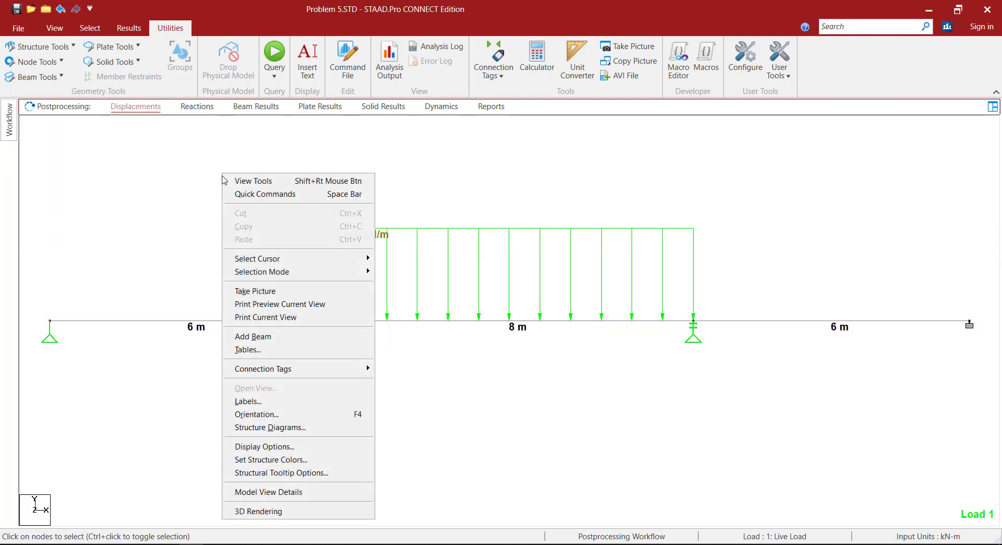
{"action": "left_click", "coordinate": [277, 291]}
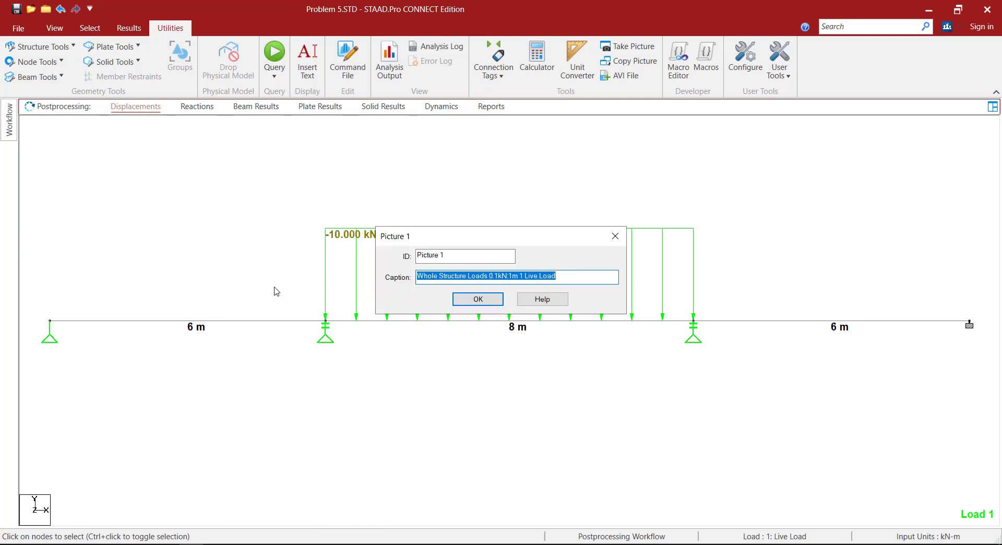
{"action": "left_click_drag", "start_coordinate": [459, 255], "coordinate": [346, 266]}
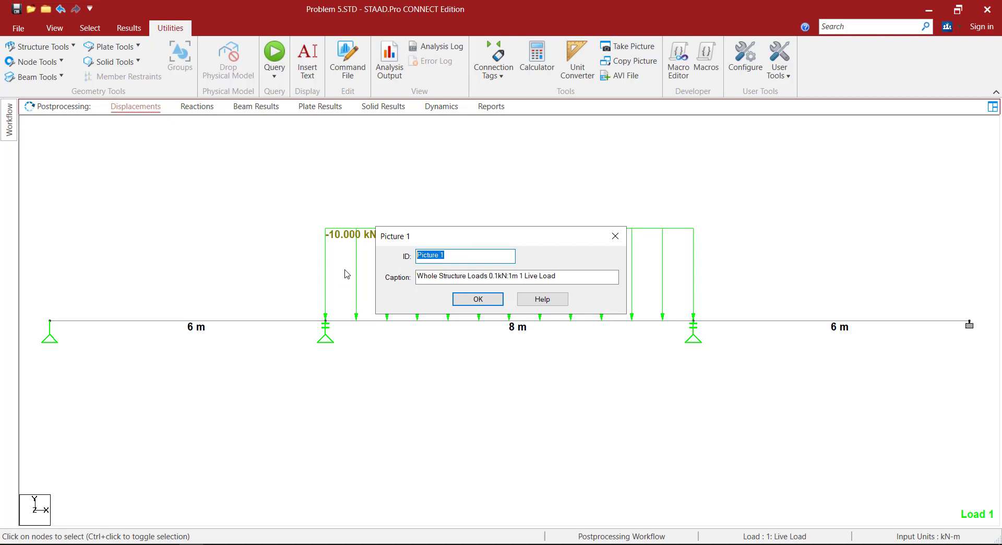
{"action": "type", "text": "LD"}
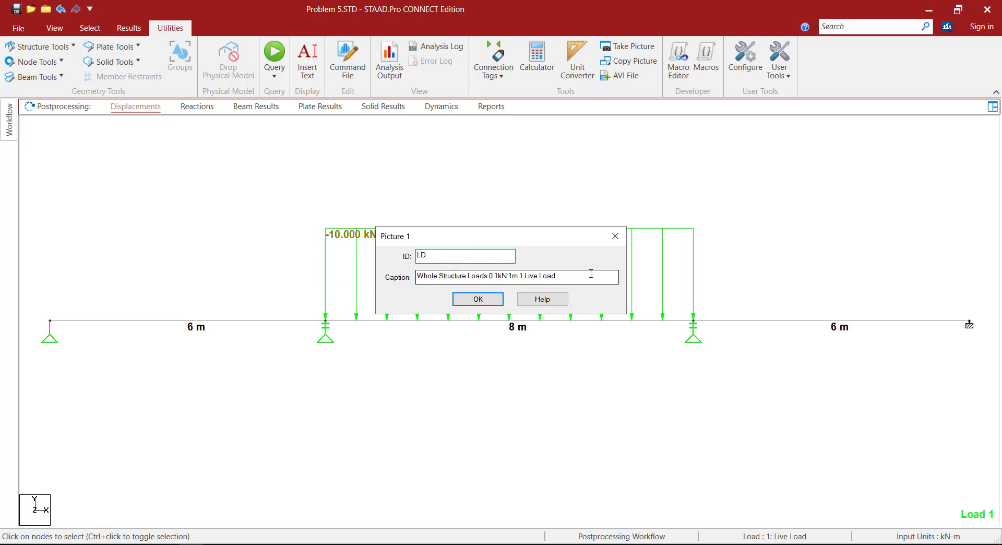
{"action": "left_click_drag", "start_coordinate": [592, 275], "coordinate": [424, 276]}
{"action": "type", "text": "Load Diagram"}
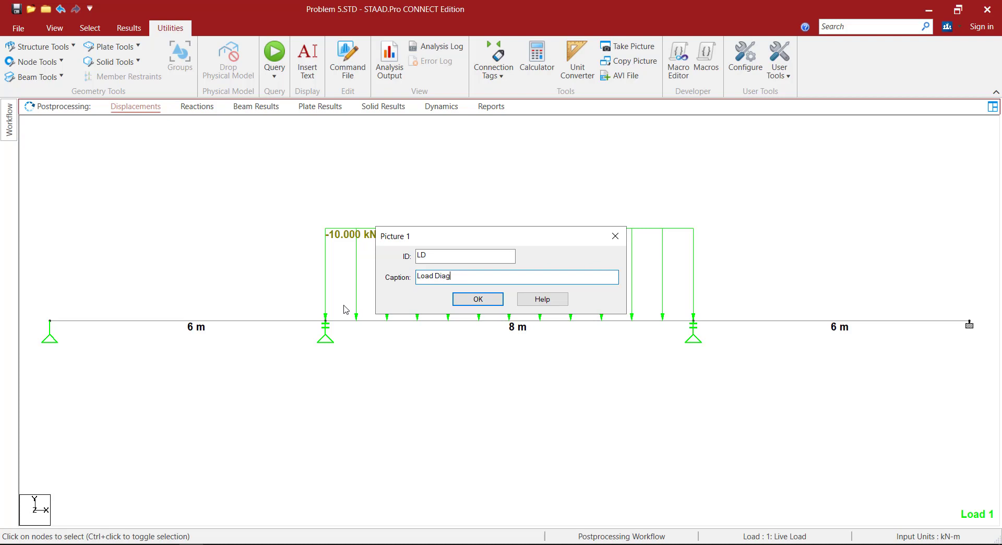
{"action": "left_click", "coordinate": [482, 299]}
Annotate reactions as diagram lines, excluding Global Z and rX, with force and moment scales 50
{"action": "left_click", "coordinate": [200, 110]}
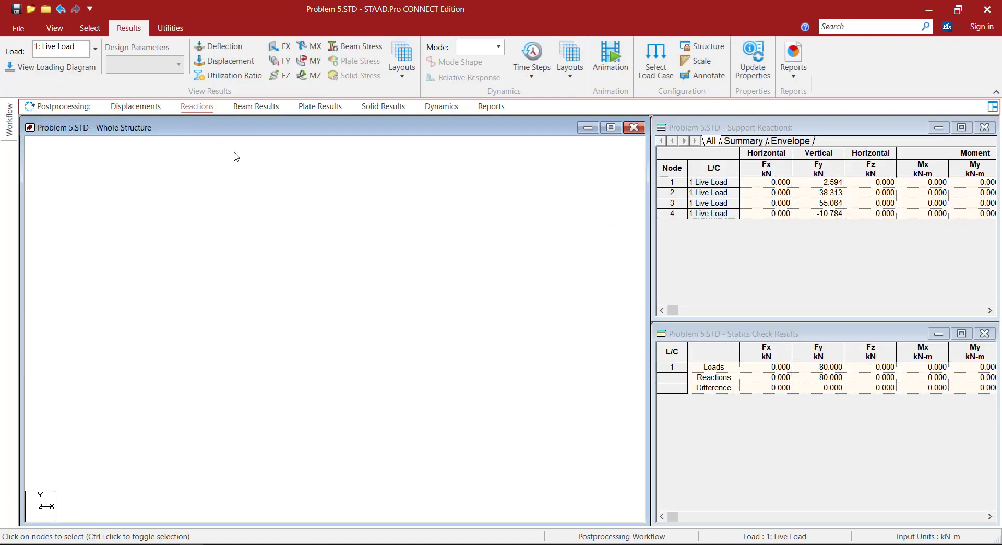
{"action": "left_click", "coordinate": [610, 127]}
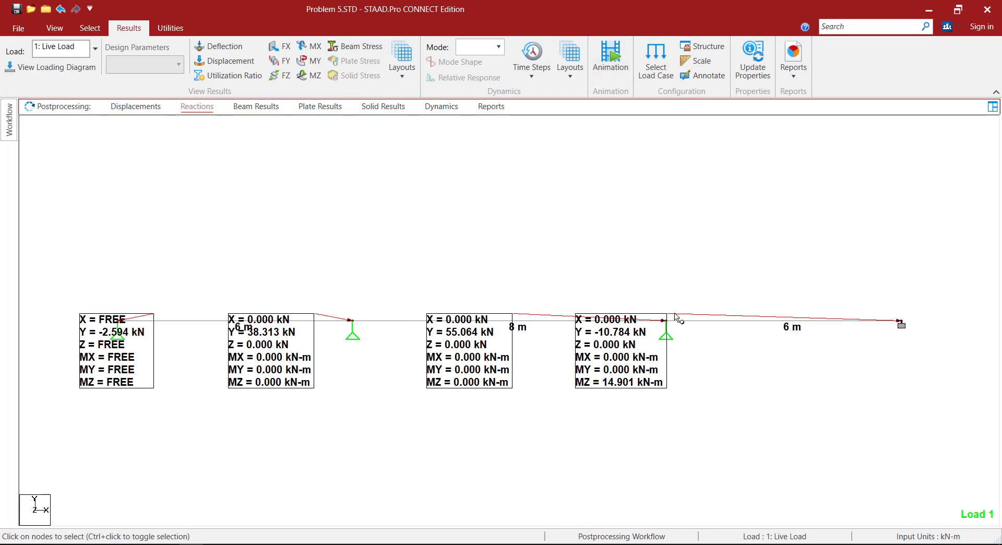
{"action": "left_click", "coordinate": [702, 75]}
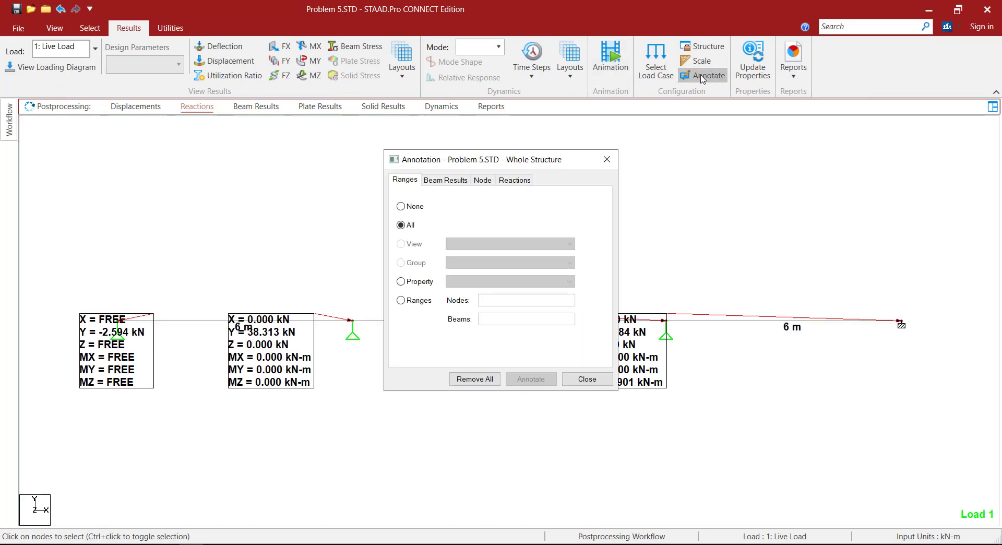
{"action": "left_click", "coordinate": [514, 180]}
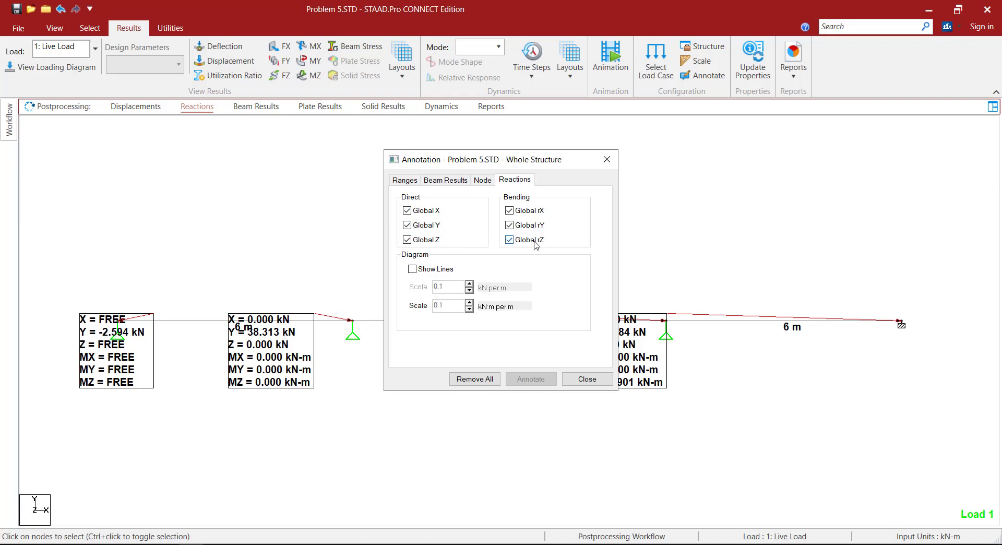
{"action": "left_click", "coordinate": [433, 241]}
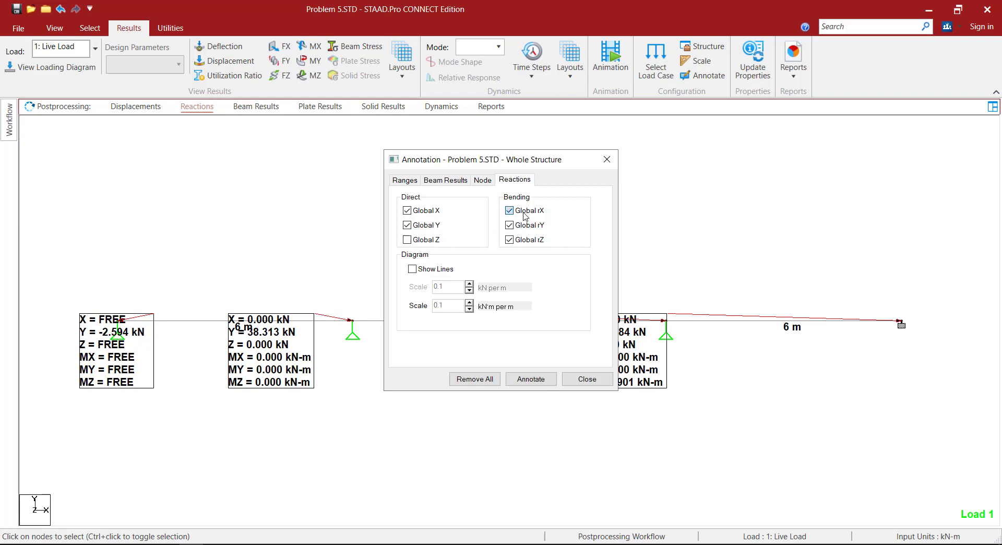
{"action": "left_click", "coordinate": [525, 216]}
{"action": "left_click", "coordinate": [416, 270]}
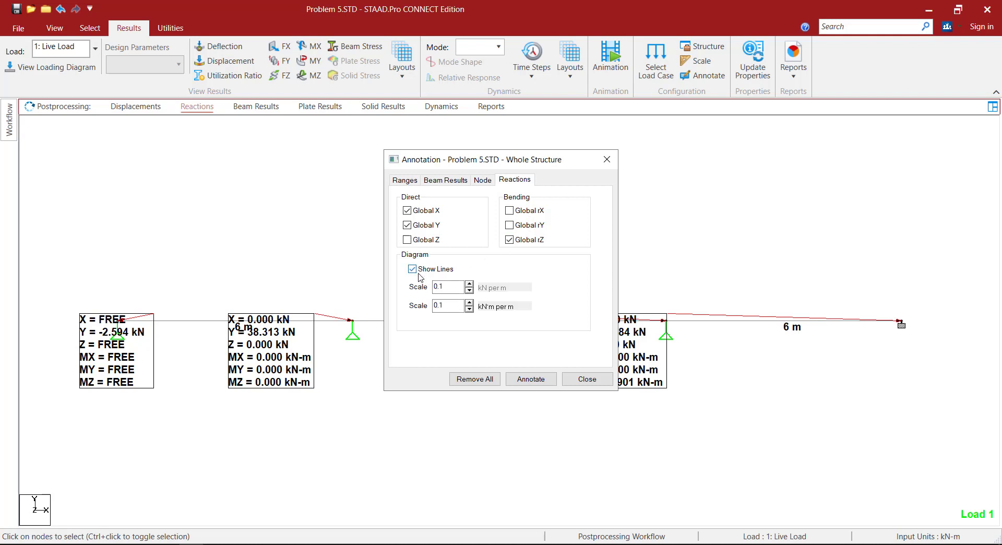
{"action": "left_click", "coordinate": [453, 286]}
{"action": "type", "text": "50"}
{"action": "key", "text": "Tab"}
{"action": "type", "text": "50"}
{"action": "left_click", "coordinate": [543, 380]}
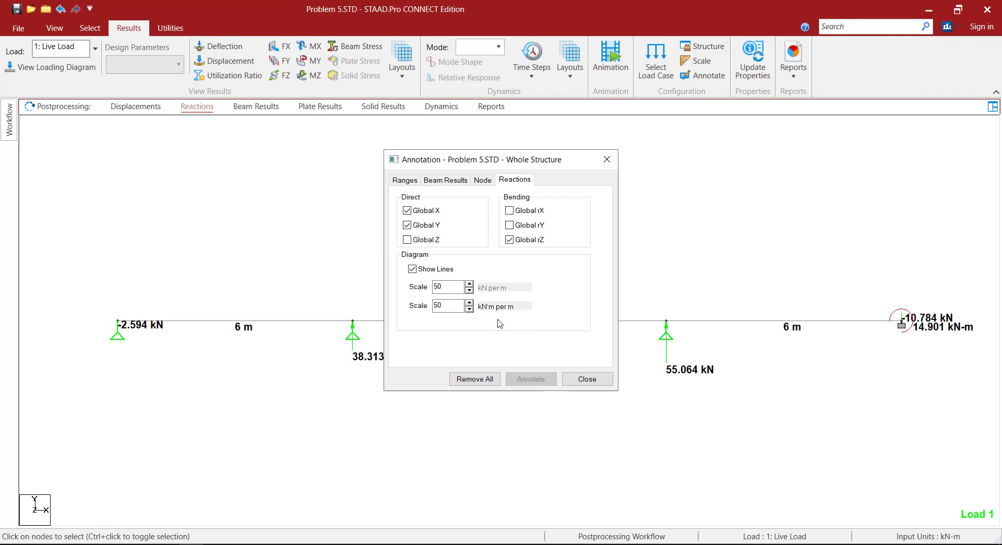
Reset both reaction diagram scales to 25, re-annotate, and close the annotation settings
{"action": "left_click", "coordinate": [443, 305]}
{"action": "type", "text": "40"}
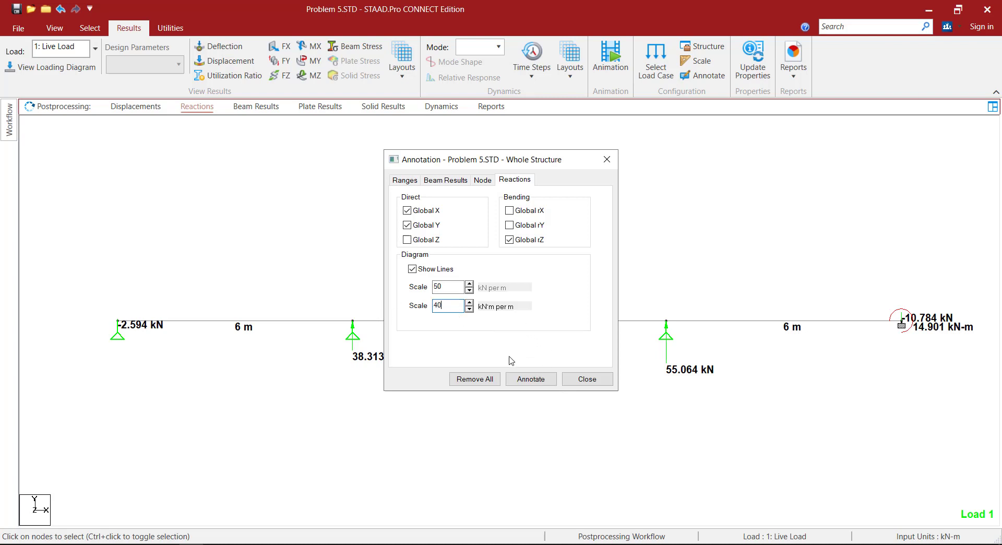
{"action": "left_click", "coordinate": [530, 379]}
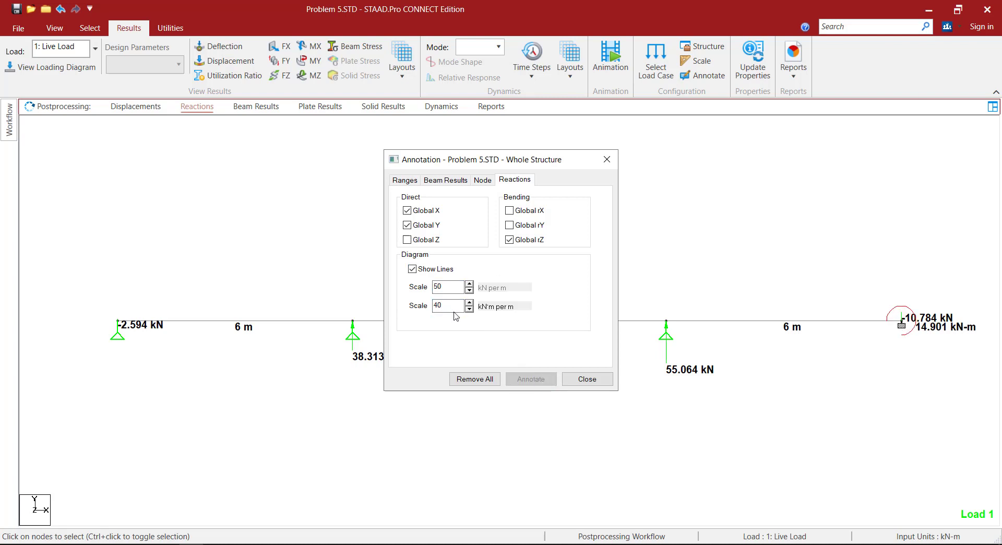
{"action": "type", "text": "25"}
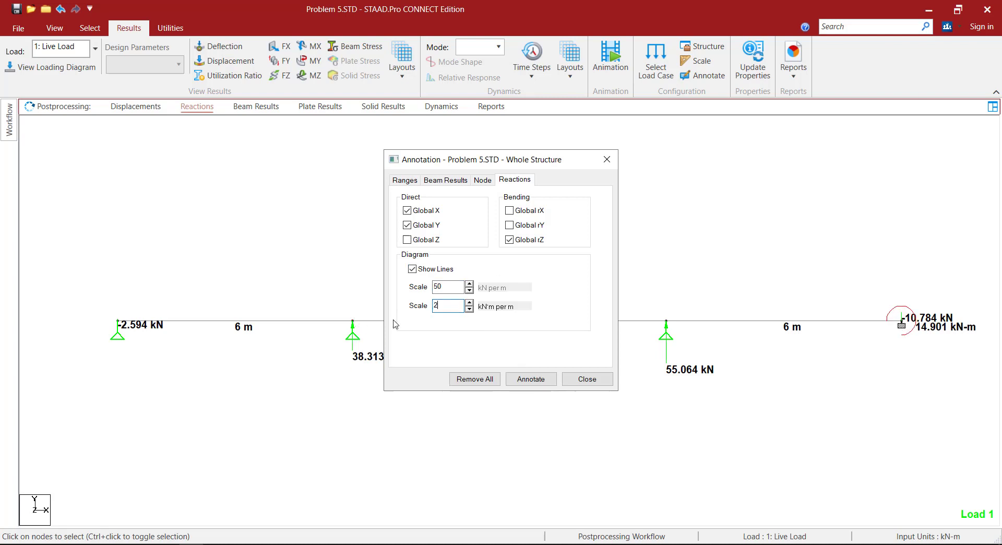
{"action": "left_click", "coordinate": [547, 382]}
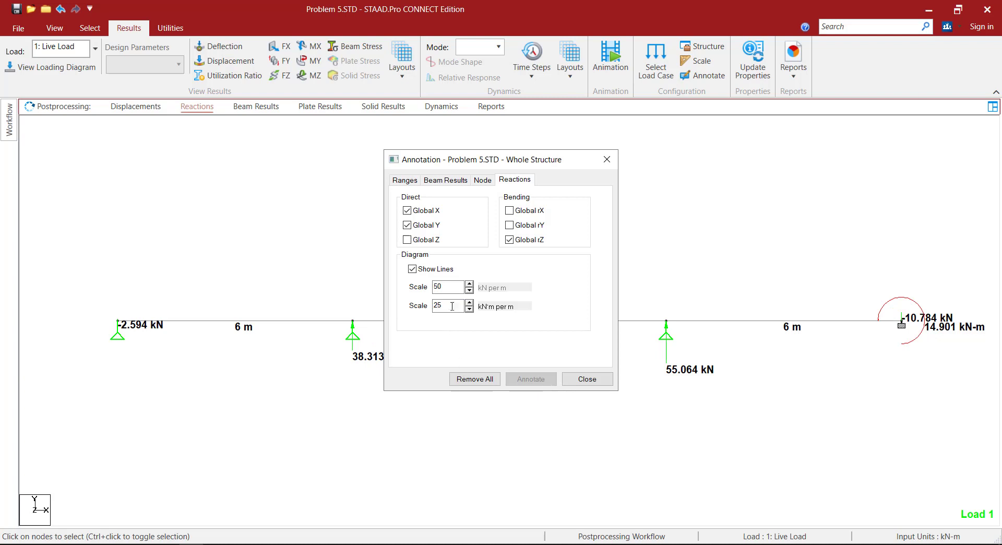
{"action": "double_click", "coordinate": [443, 287]}
{"action": "type", "text": "25"}
{"action": "left_click", "coordinate": [541, 383]}
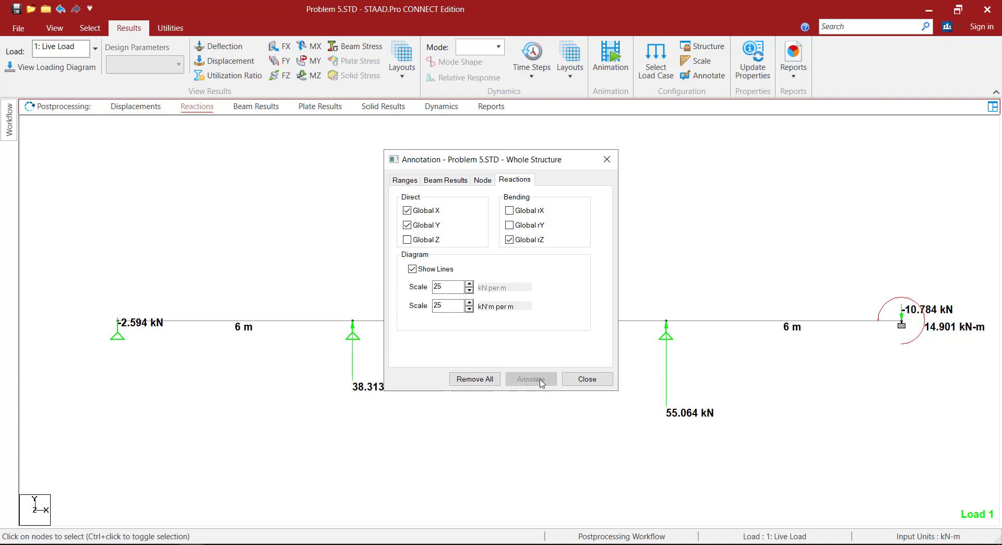
{"action": "left_click", "coordinate": [587, 380]}
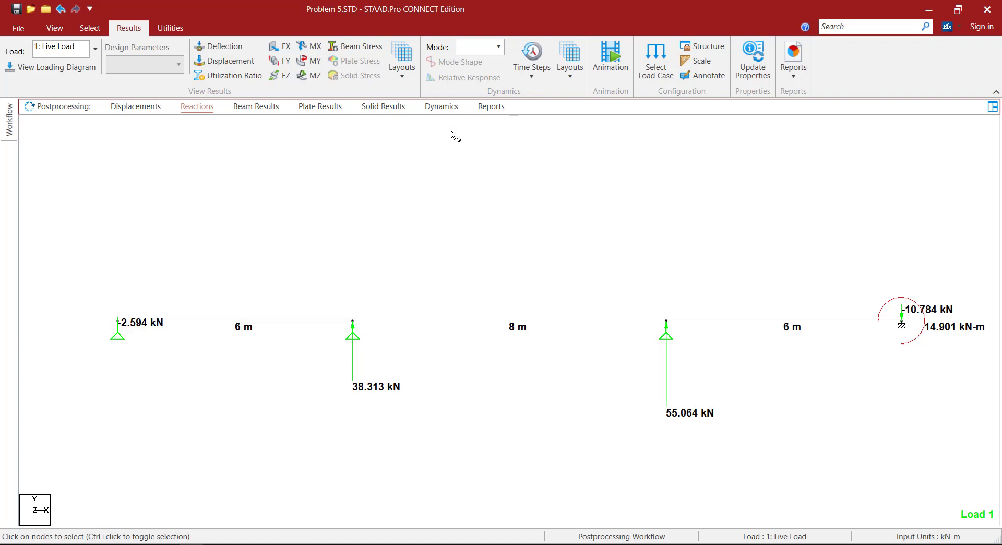
Pan the reactions view, then save it as picture SR captioned 'Support Reaction'
{"action": "right_click", "coordinate": [421, 212]}
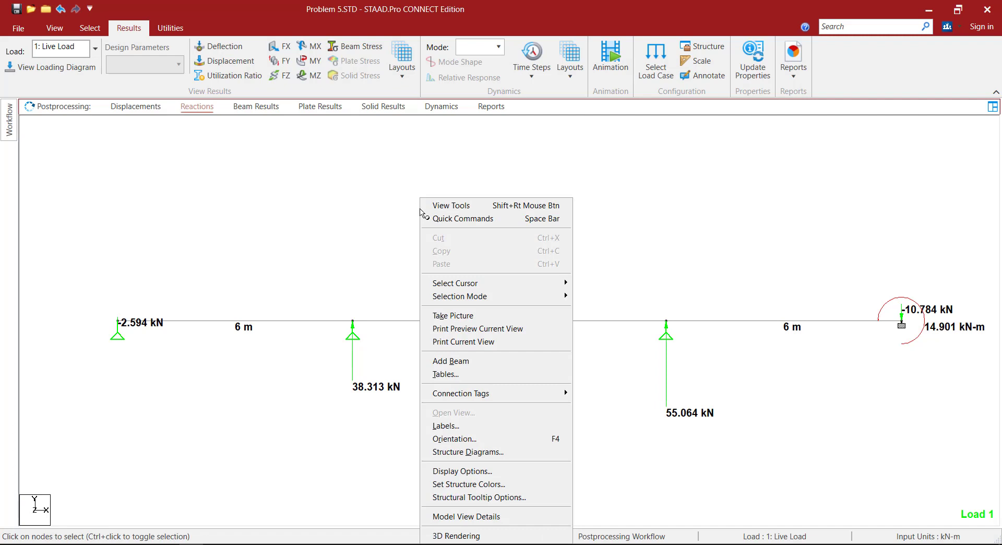
{"action": "left_click", "coordinate": [390, 216]}
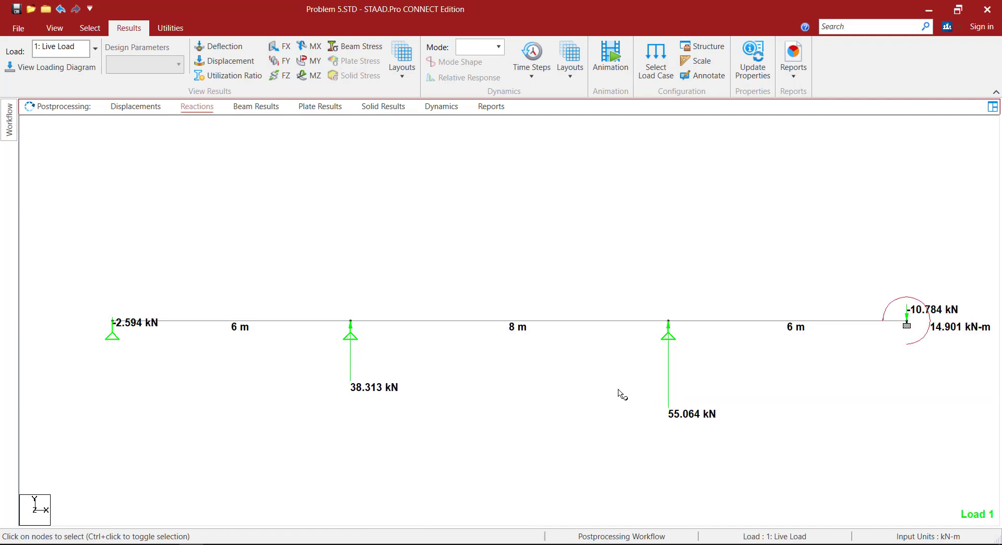
{"action": "middle_click_drag", "start_coordinate": [705, 403], "coordinate": [672, 381]}
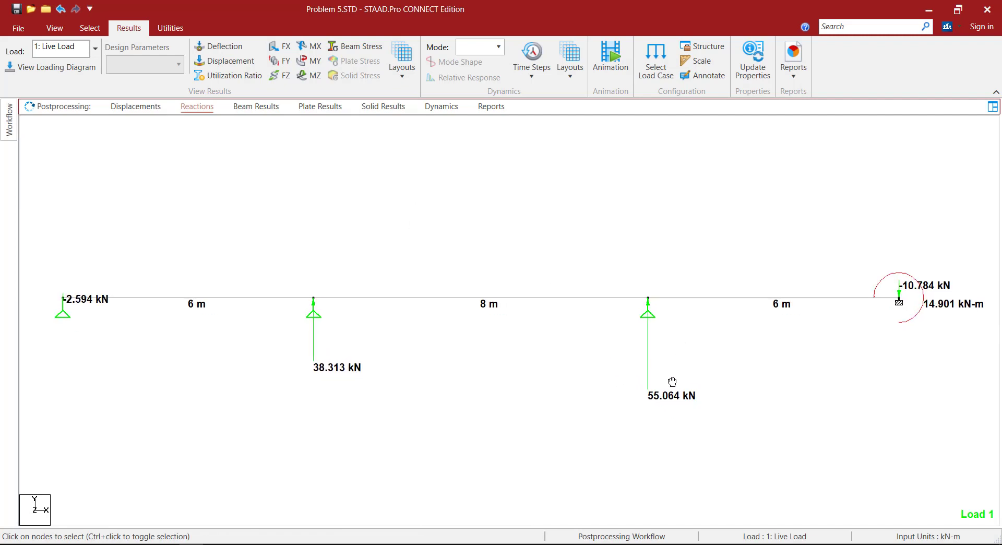
{"action": "right_click", "coordinate": [444, 174]}
{"action": "left_click", "coordinate": [485, 290]}
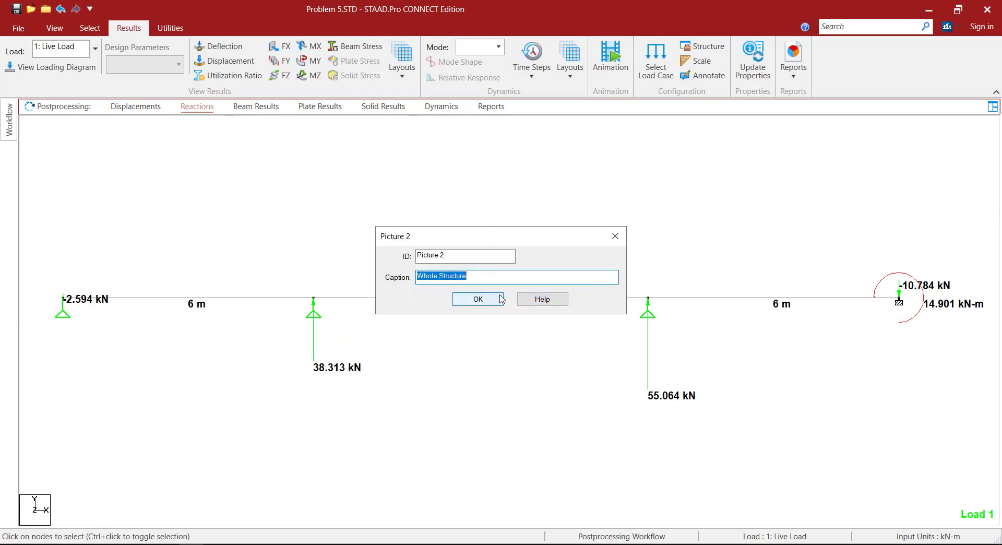
{"action": "left_click_drag", "start_coordinate": [509, 256], "coordinate": [342, 277]}
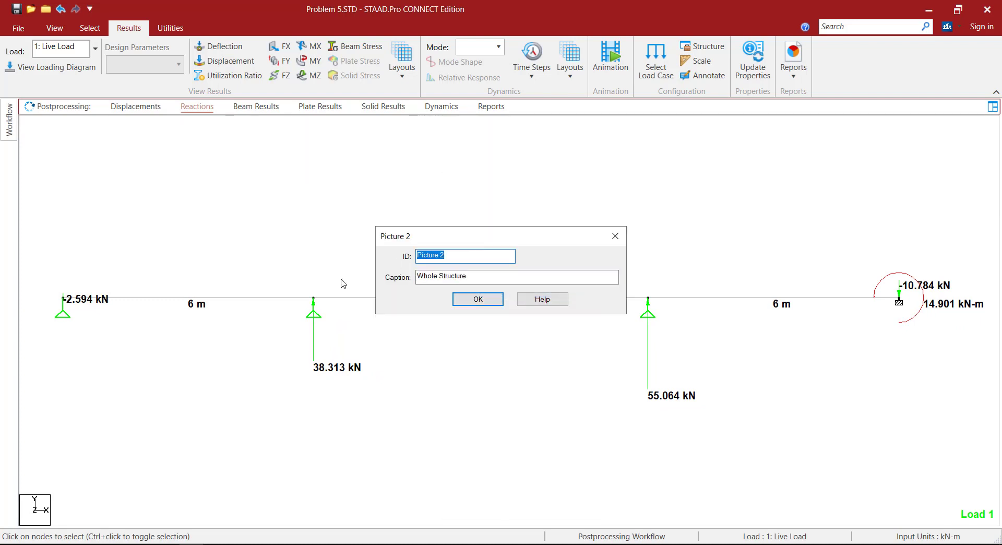
{"action": "type", "text": "SR"}
{"action": "left_click_drag", "start_coordinate": [509, 274], "coordinate": [336, 304]}
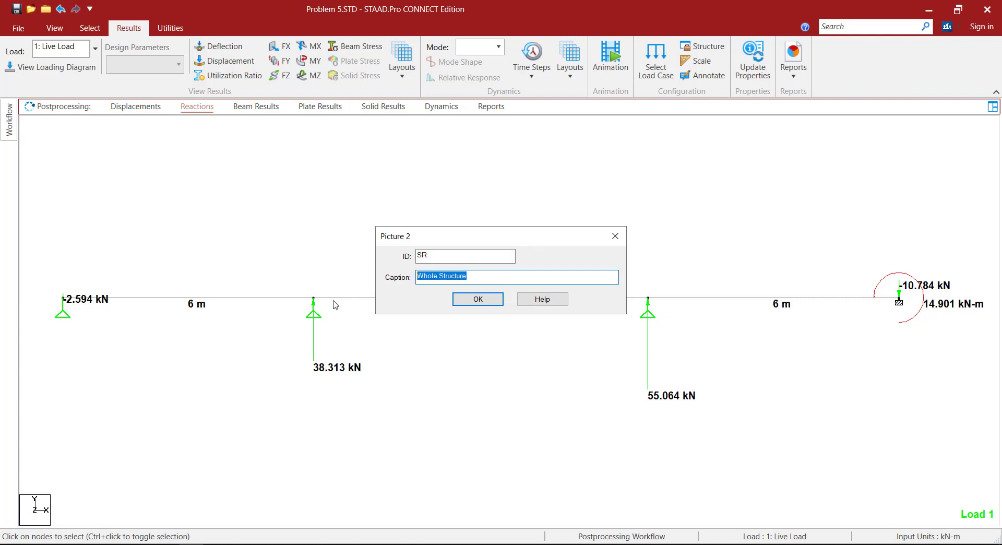
{"action": "type", "text": "Support Reaction"}
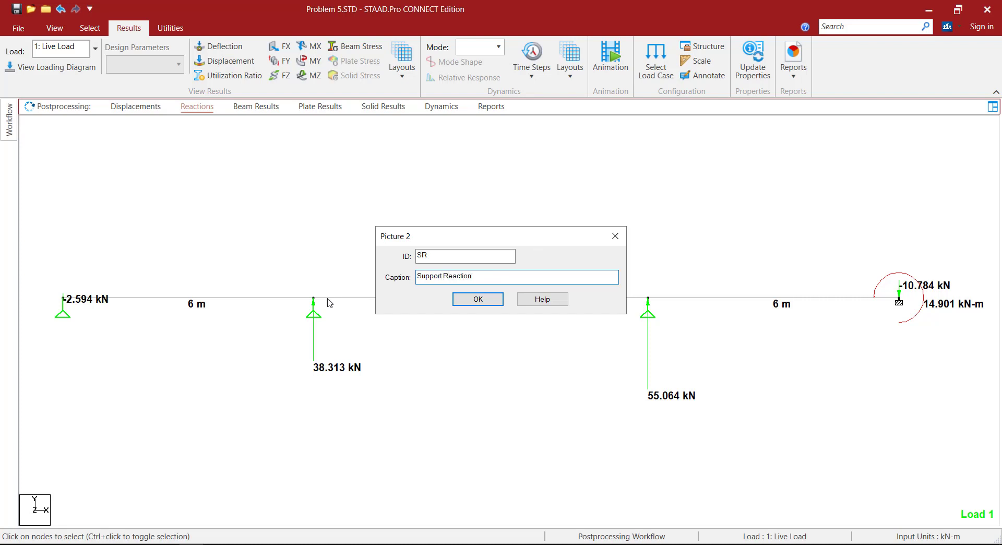
{"action": "left_click", "coordinate": [480, 295]}
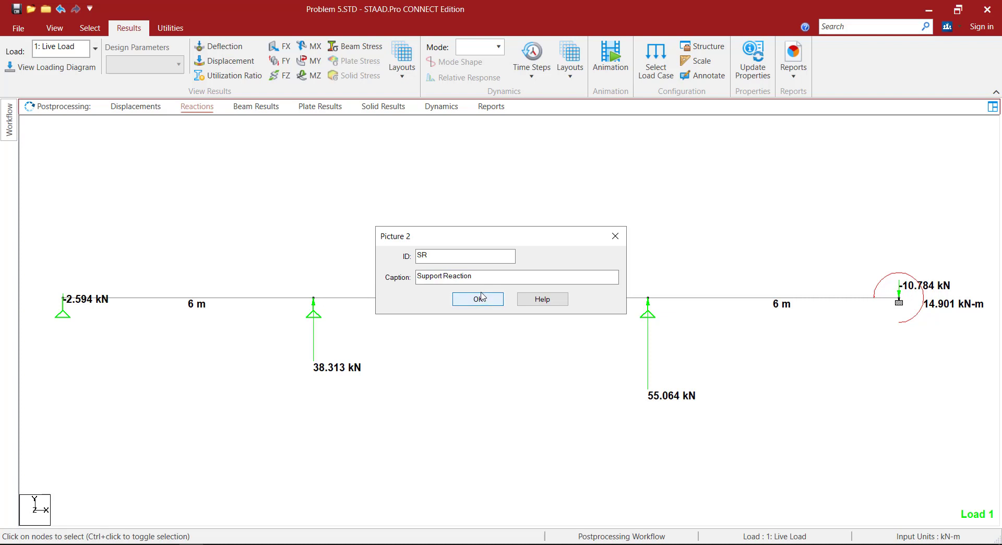
{"action": "left_click", "coordinate": [485, 302]}
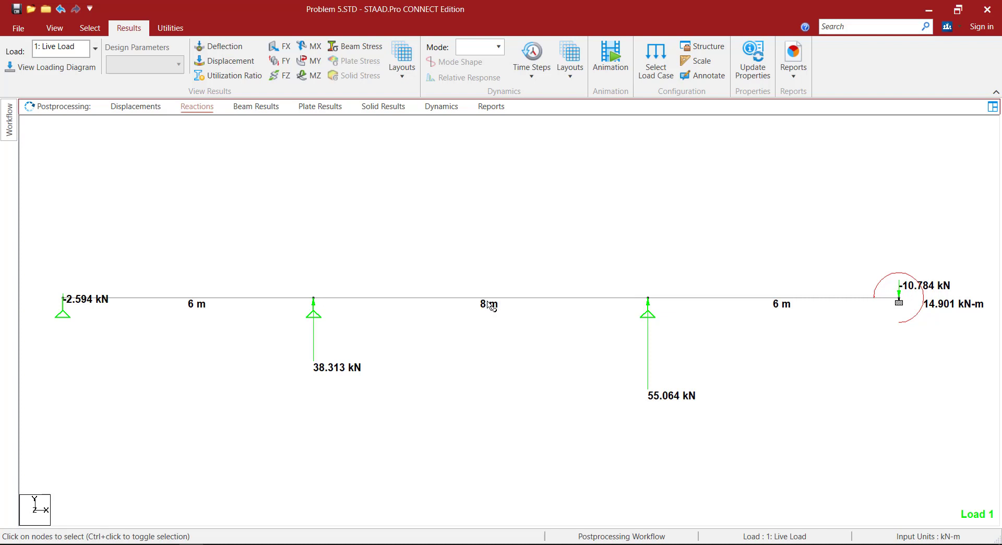
Show the Load 1 Shear Y plot on the maximized Beam Results view, with MZ hidden, zoomed in
{"action": "left_click", "coordinate": [264, 111]}
{"action": "left_click", "coordinate": [577, 127]}
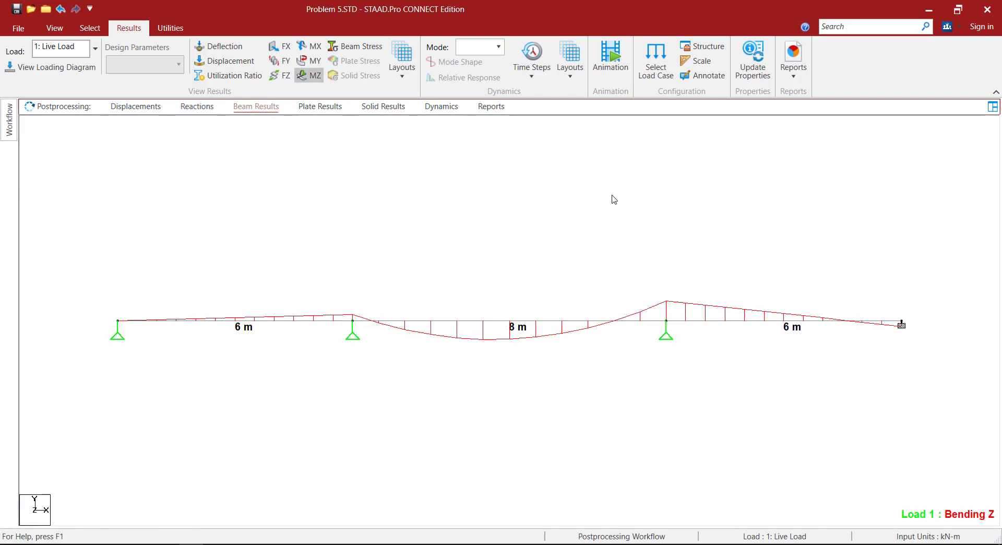
{"action": "left_click", "coordinate": [308, 77]}
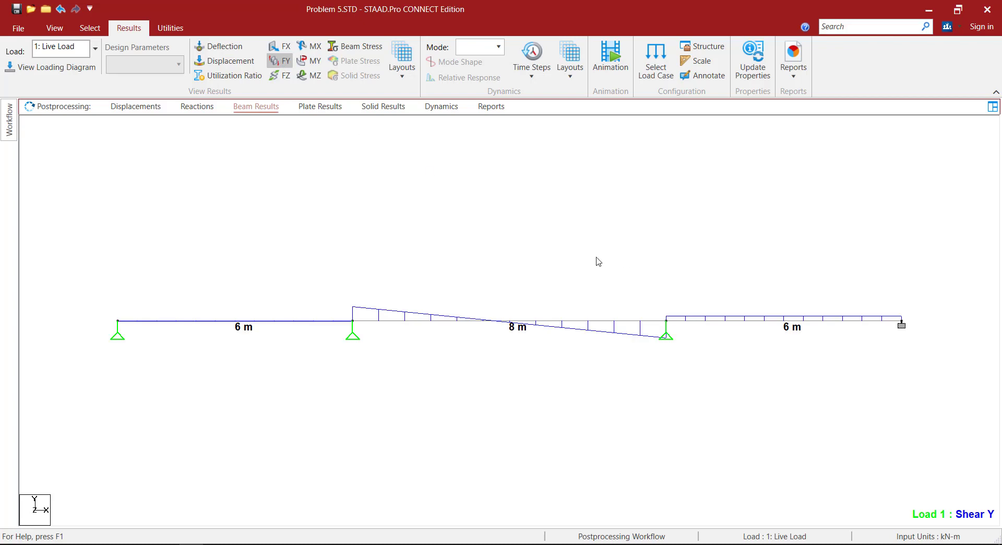
{"action": "scroll", "coordinate": [552, 342], "scroll_direction": "up", "scroll_amount": 2}
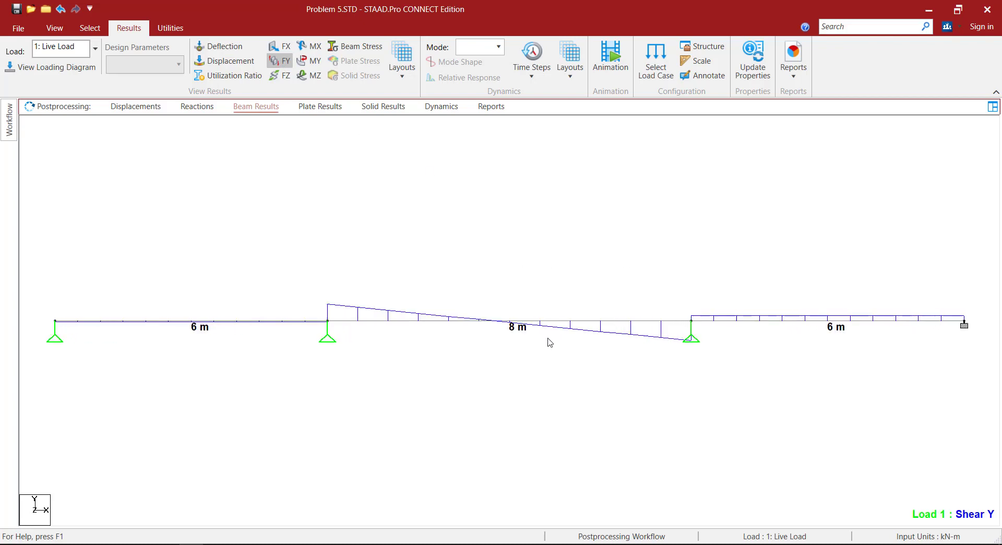
{"action": "scroll", "coordinate": [550, 342], "scroll_direction": "up", "scroll_amount": 1}
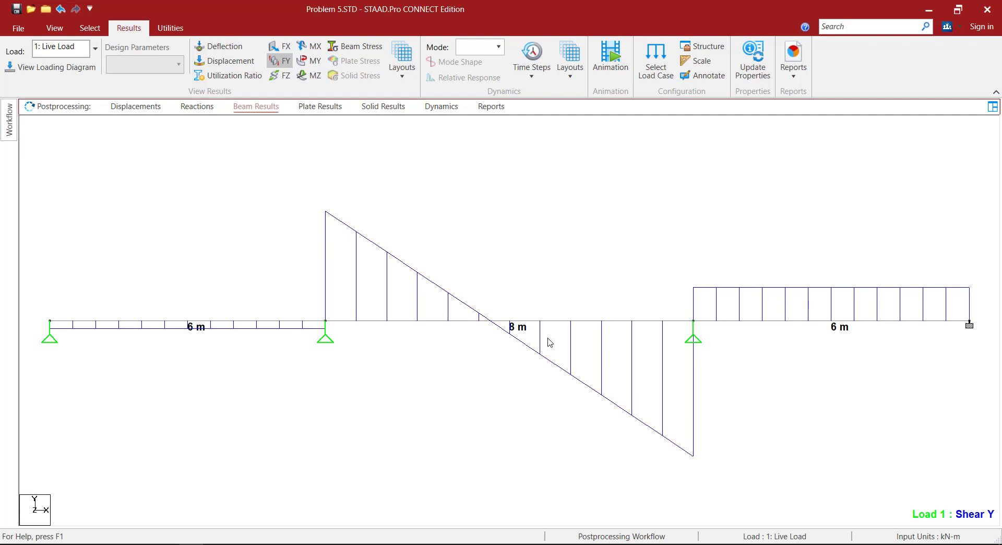
Label the shear diagram with member-end values -2.594, 35.720, -44.280 and 10.784 kN
{"action": "left_click", "coordinate": [712, 76]}
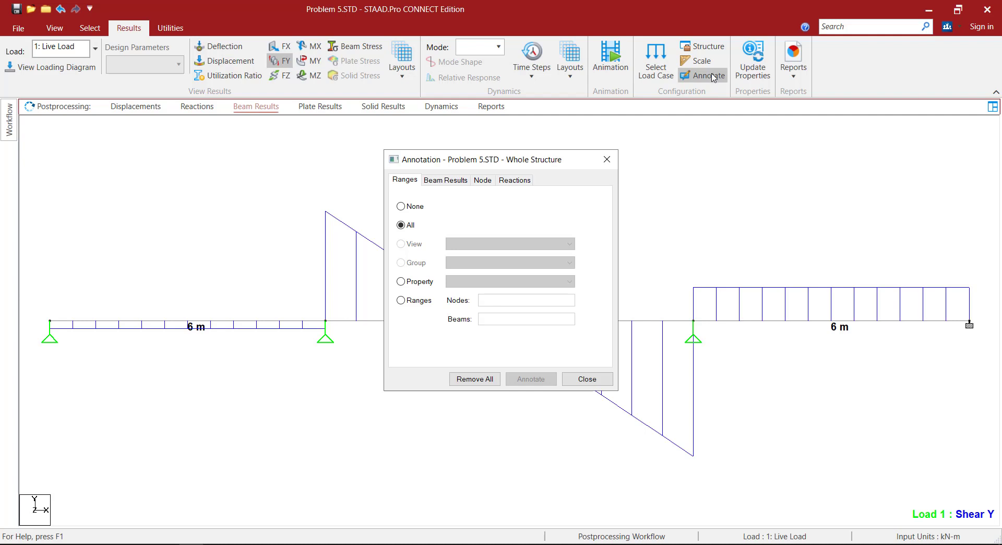
{"action": "left_click", "coordinate": [443, 182]}
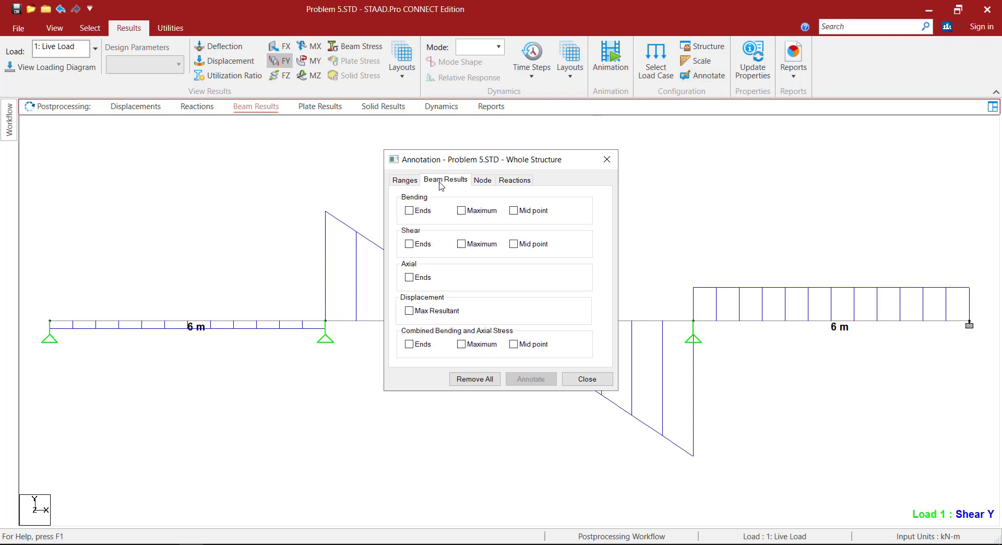
{"action": "left_click", "coordinate": [410, 245]}
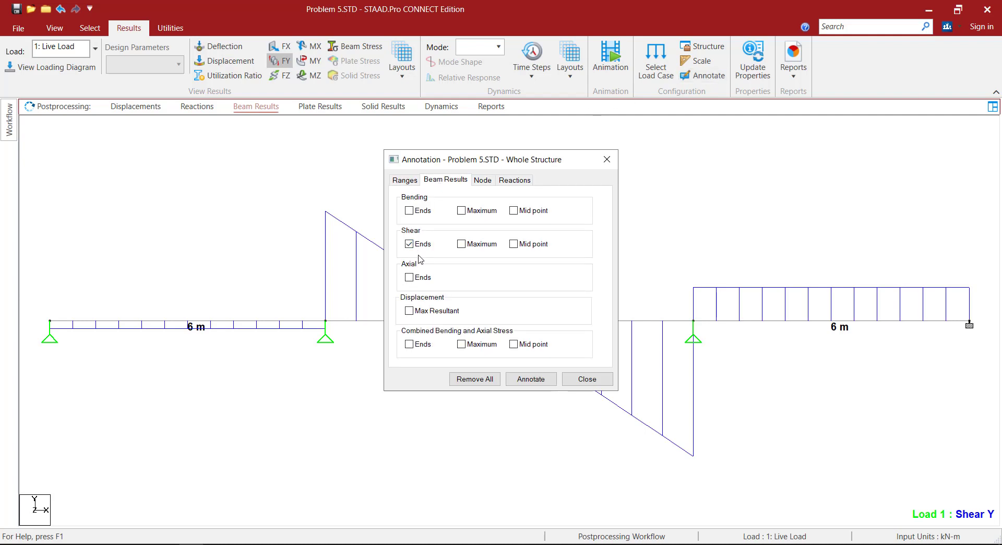
{"action": "left_click", "coordinate": [409, 211]}
{"action": "left_click", "coordinate": [409, 311]}
{"action": "left_click", "coordinate": [530, 379]}
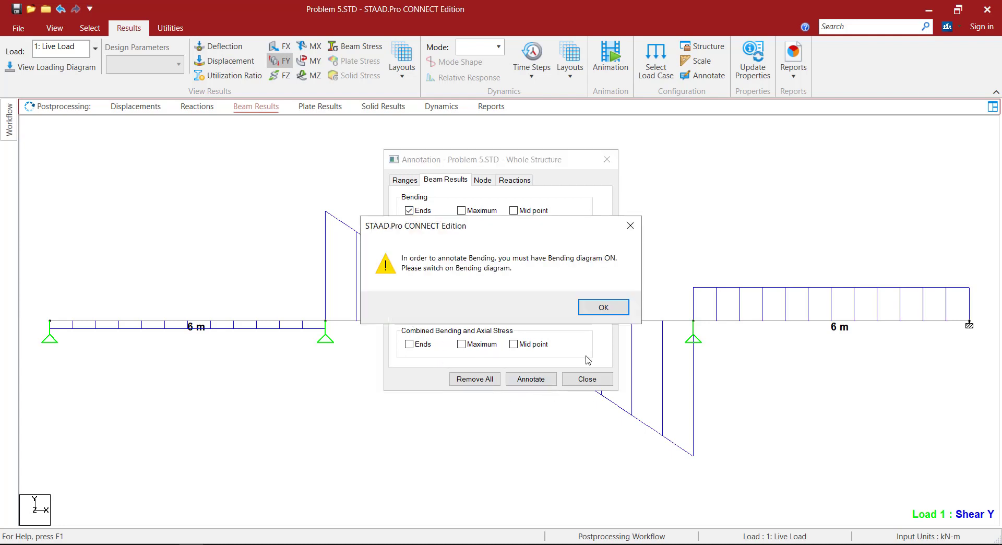
{"action": "left_click", "coordinate": [603, 308]}
{"action": "left_click", "coordinate": [603, 308]}
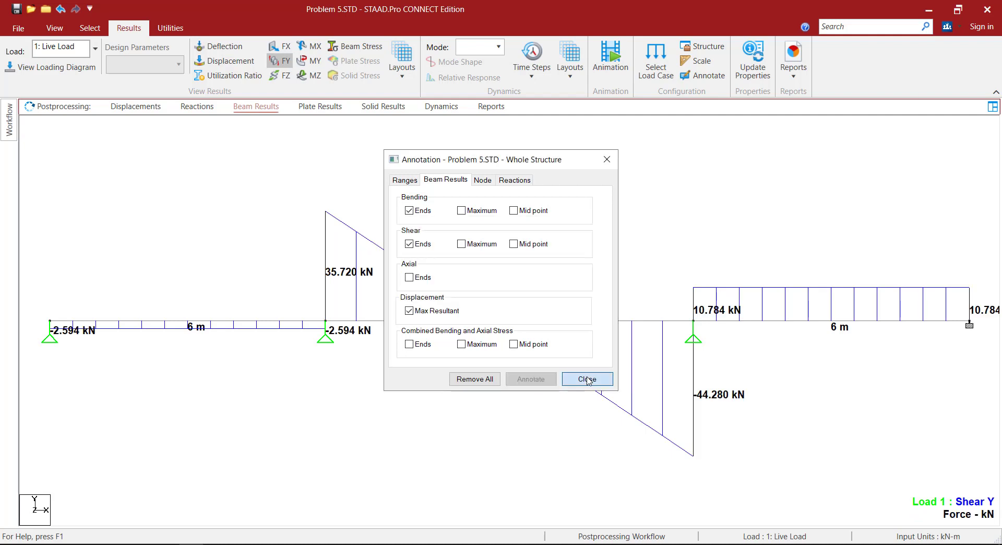
{"action": "left_click", "coordinate": [587, 379]}
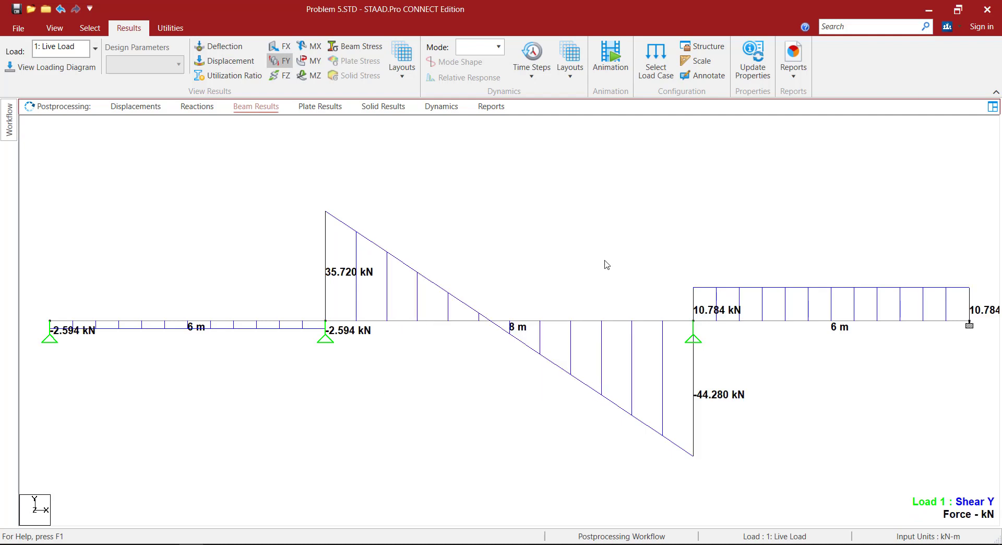
{"action": "middle_click_drag", "start_coordinate": [694, 242], "coordinate": [675, 239]}
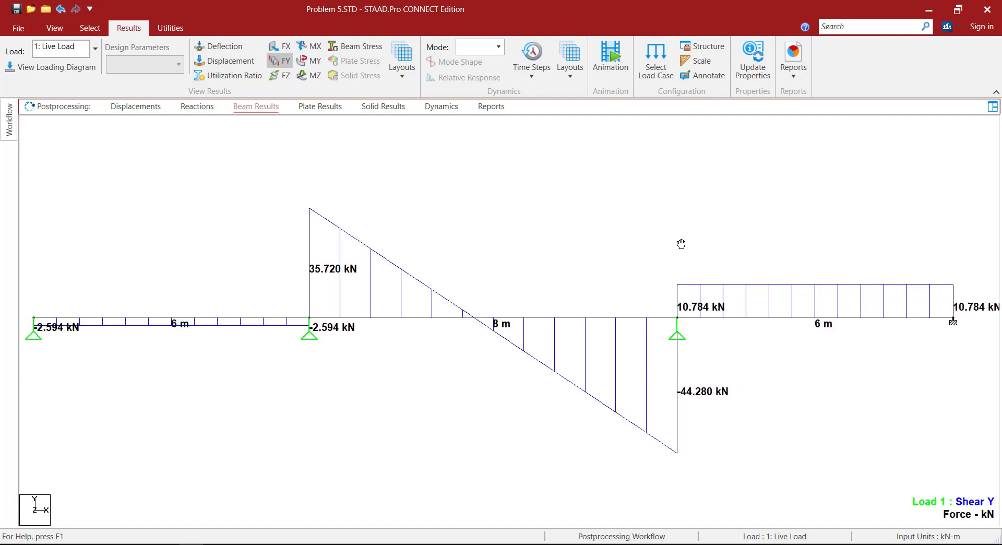
Save the annotated shear view as picture SFD captioned 'Shear Force Diagram'
{"action": "right_click", "coordinate": [575, 182]}
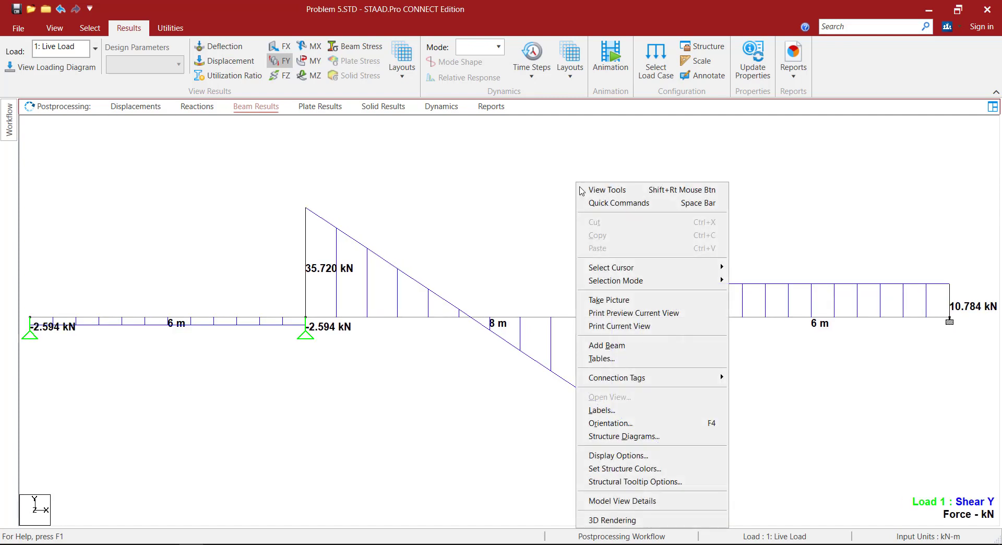
{"action": "left_click", "coordinate": [615, 301]}
{"action": "key", "text": "shift+Tab"}
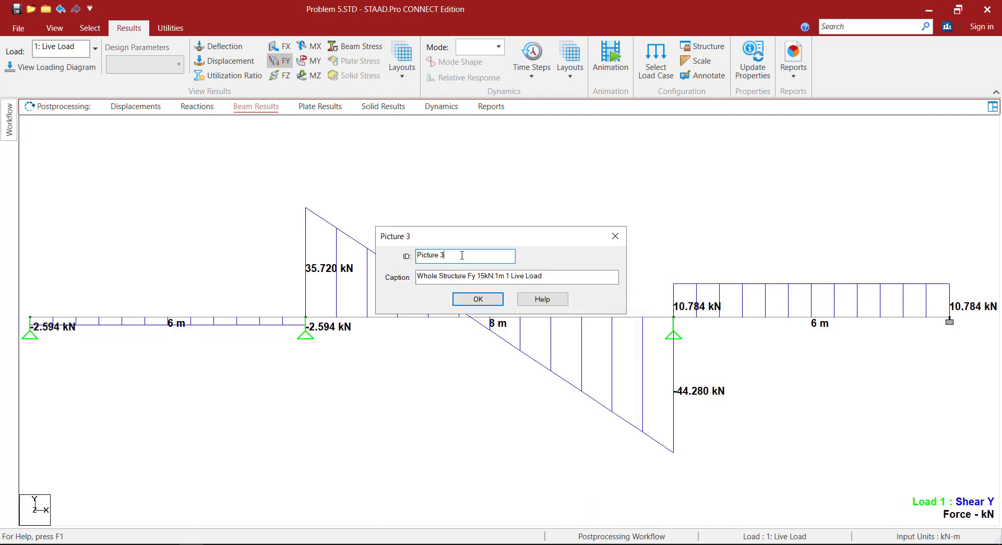
{"action": "type", "text": "SFD"}
{"action": "left_click_drag", "start_coordinate": [598, 277], "coordinate": [343, 299]}
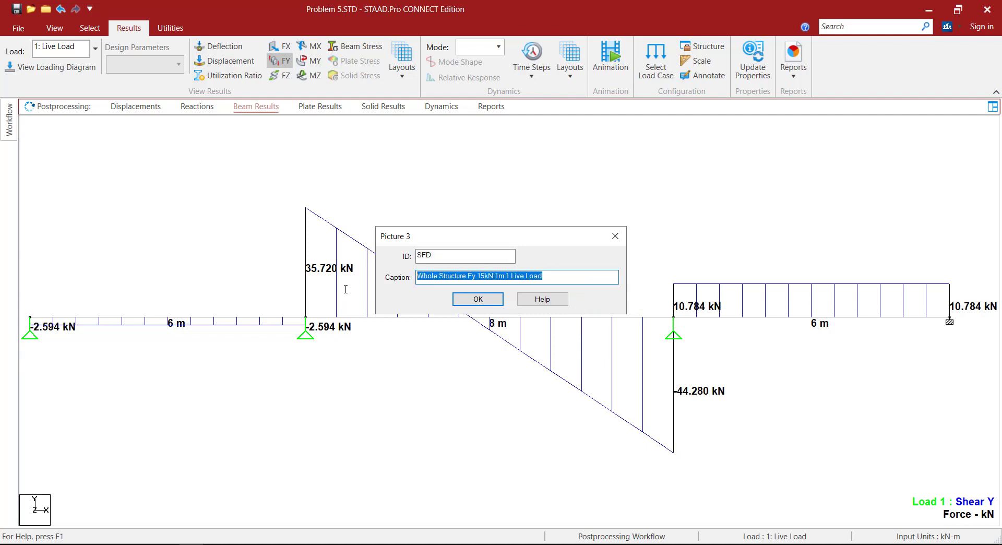
{"action": "type", "text": "Shear Force Diagram"}
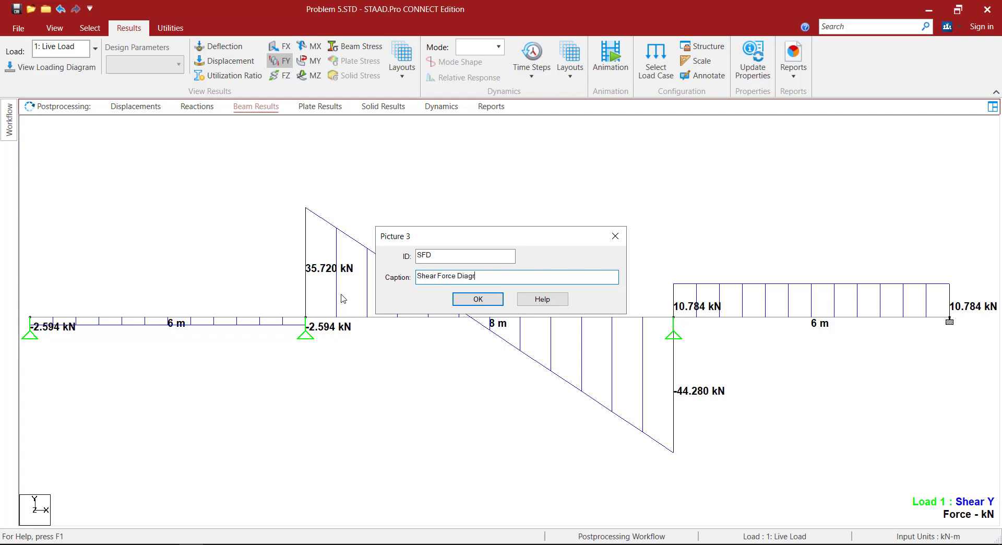
{"action": "left_click", "coordinate": [490, 301]}
Swap shear for the bending moment plot, save it as BMD 'Bending Moment Diagram', then hide it
{"action": "left_click", "coordinate": [286, 61]}
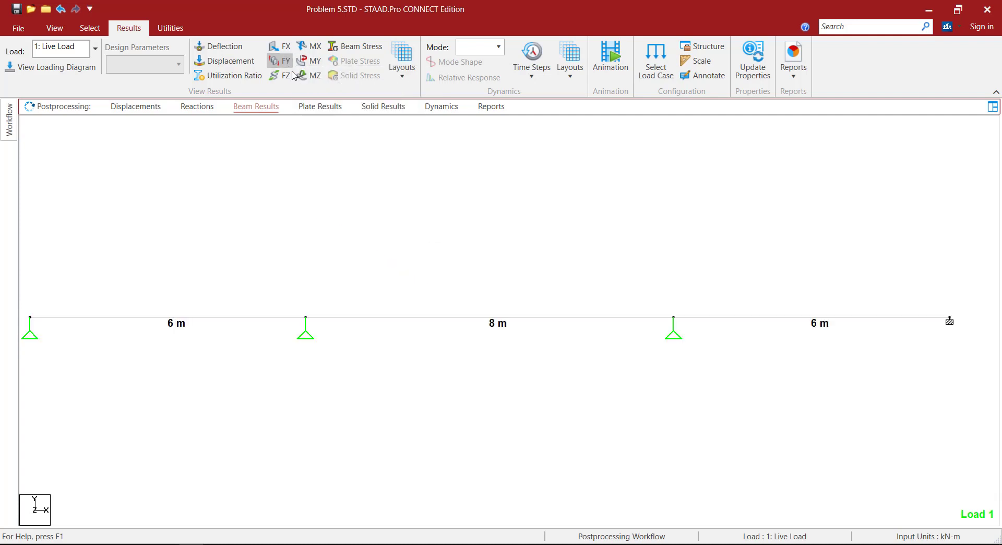
{"action": "left_click", "coordinate": [309, 75]}
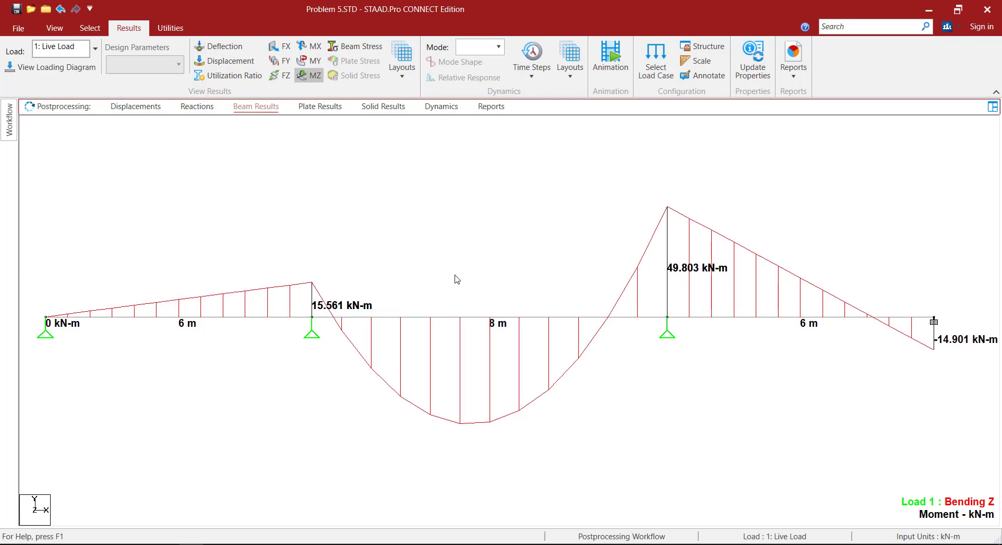
{"action": "right_click", "coordinate": [426, 188]}
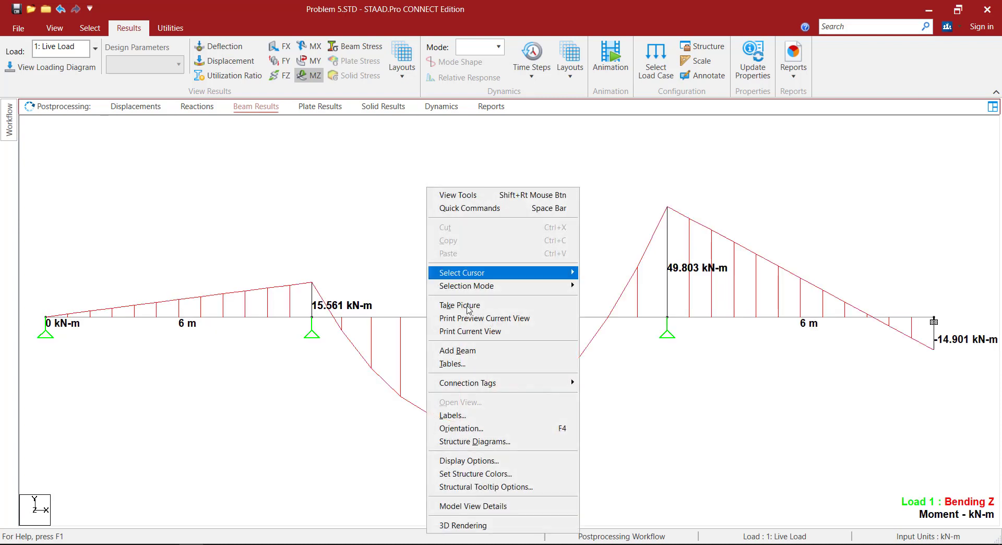
{"action": "left_click", "coordinate": [468, 308]}
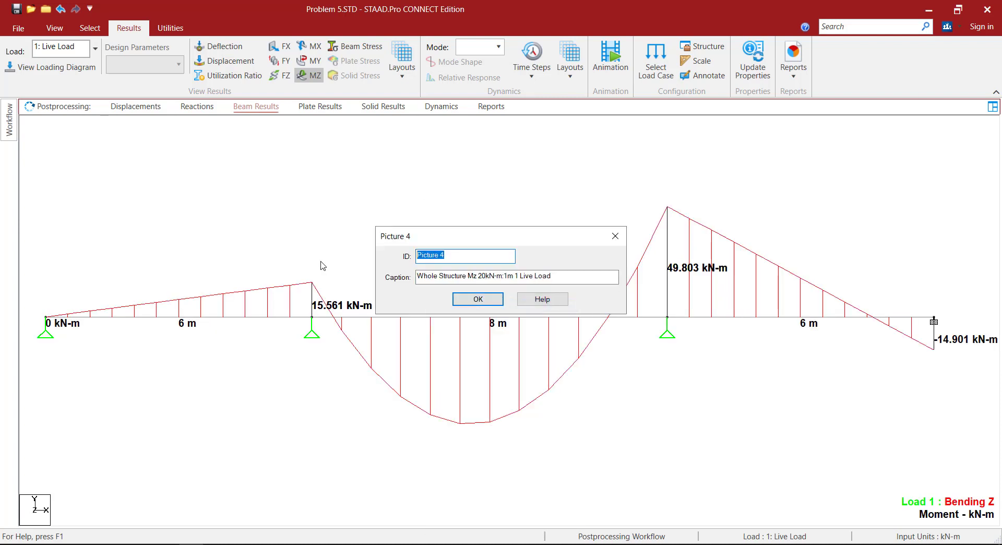
{"action": "type", "text": "BMD"}
{"action": "key", "text": "Tab"}
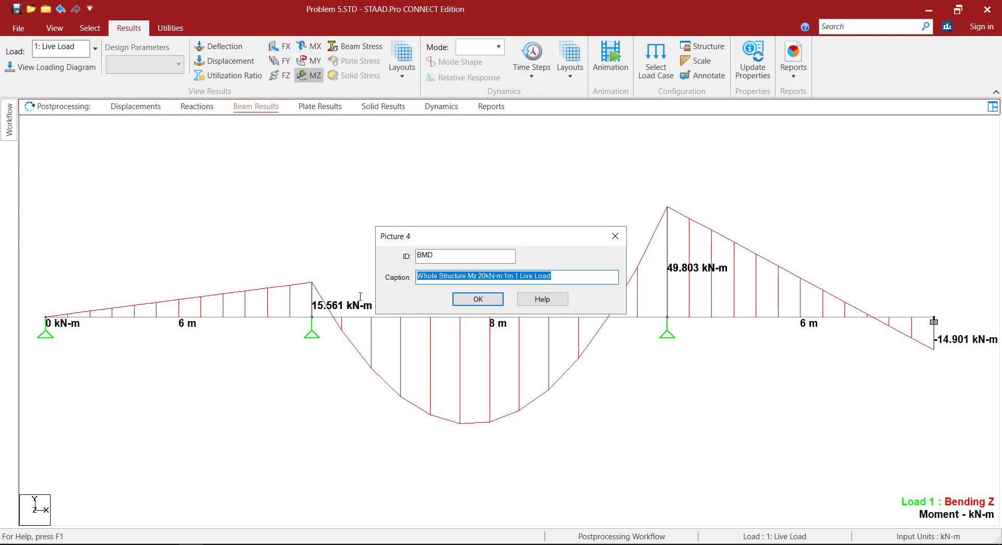
{"action": "type", "text": "Bend"}
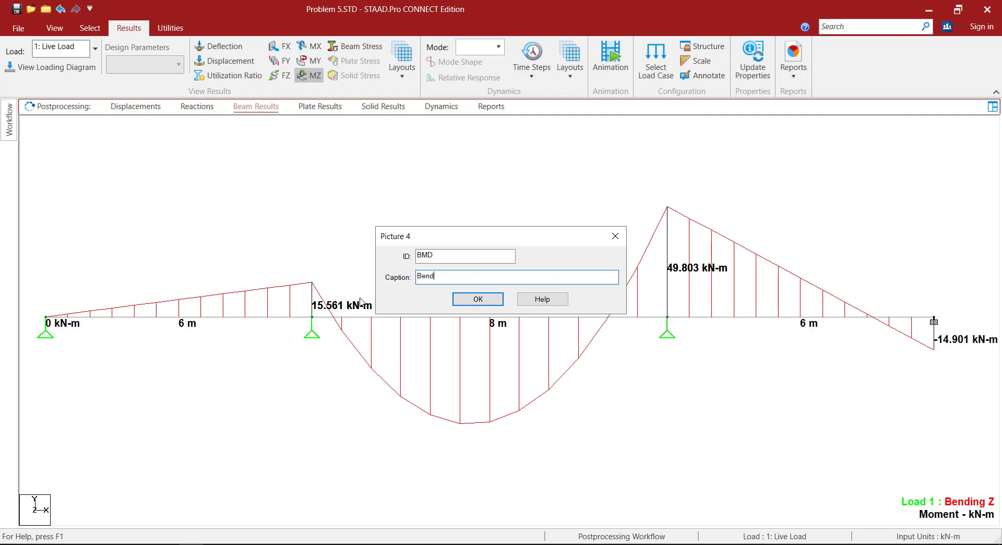
{"action": "type", "text": "Moment Diagram"}
{"action": "left_click", "coordinate": [482, 298]}
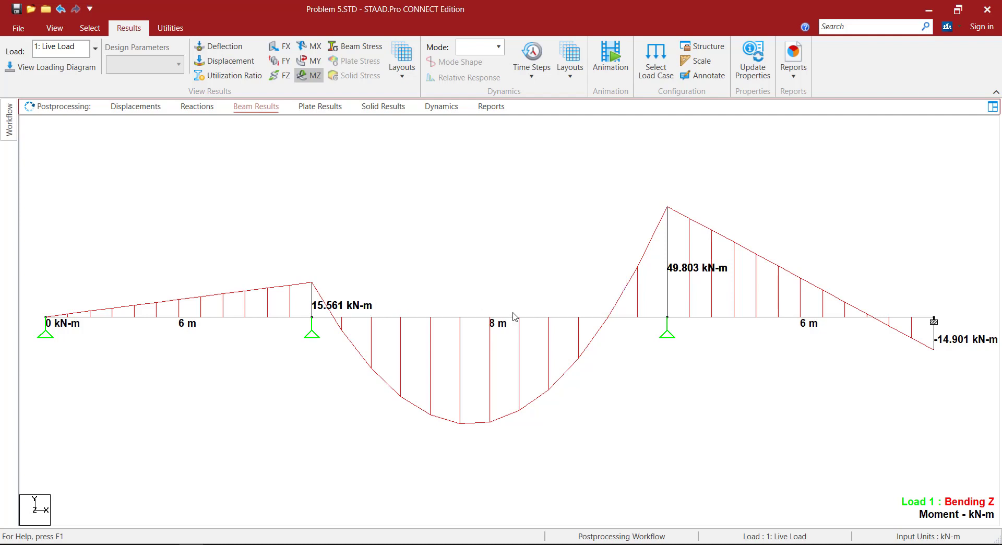
{"action": "left_click", "coordinate": [311, 77]}
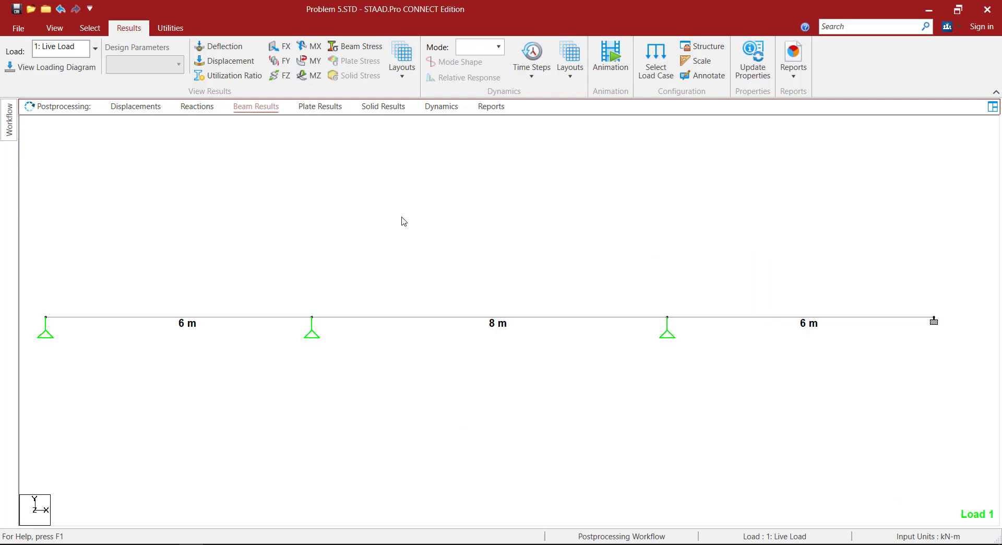
Display the beam's displacement diagram and bring the deflected shape into view
{"action": "left_click", "coordinate": [233, 61]}
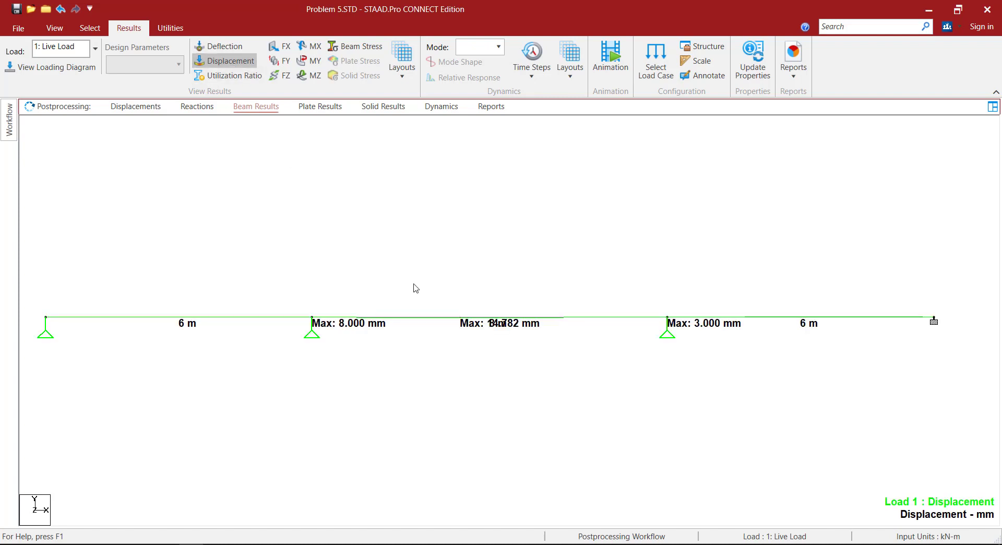
{"action": "middle_click_drag", "start_coordinate": [443, 315], "coordinate": [453, 281]}
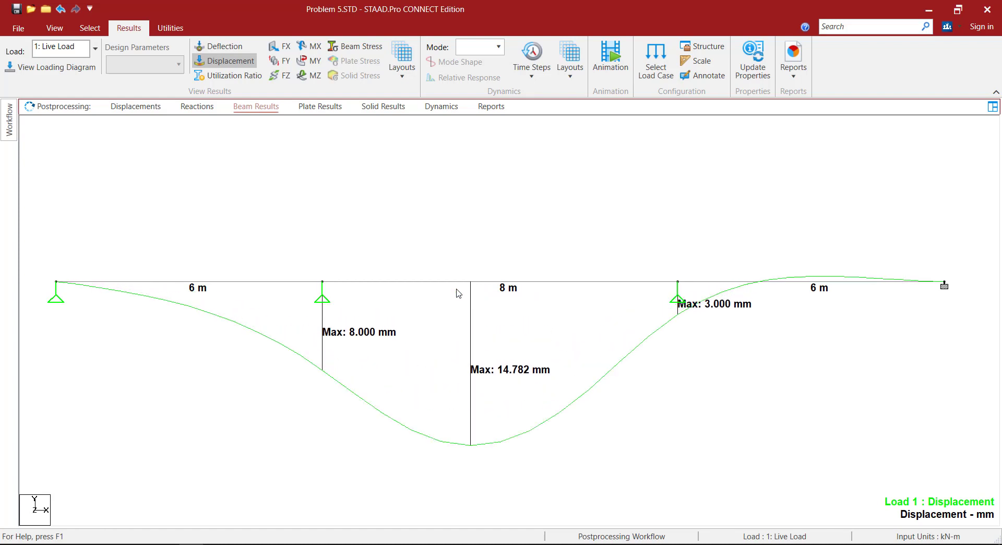
{"action": "middle_click_drag", "start_coordinate": [464, 317], "coordinate": [467, 266]}
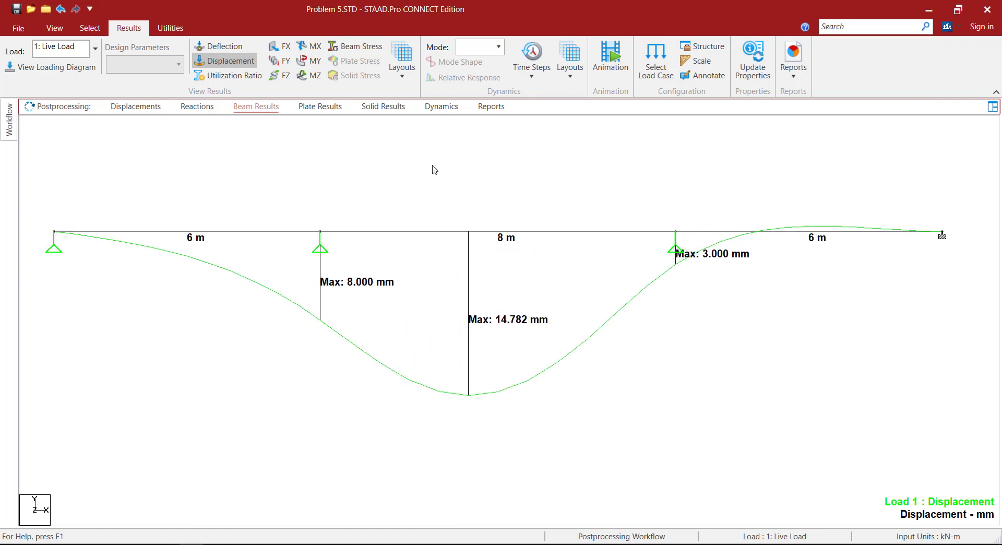
Save the deflected view as picture EC captioned 'Elastic Curve (Displacement)'
{"action": "right_click", "coordinate": [418, 155]}
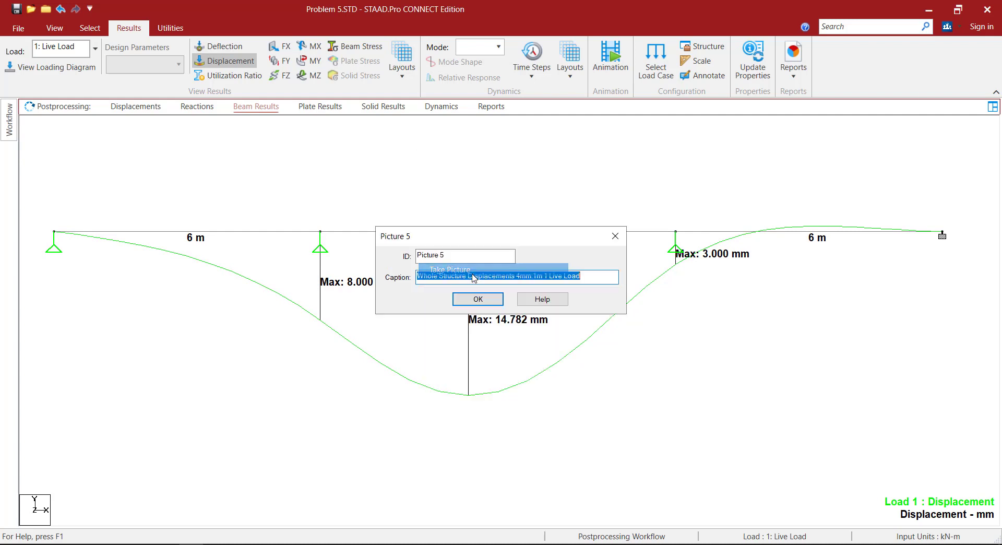
{"action": "left_click", "coordinate": [488, 268]}
{"action": "left_click_drag", "start_coordinate": [463, 255], "coordinate": [359, 258]}
{"action": "type", "text": "Dis"}
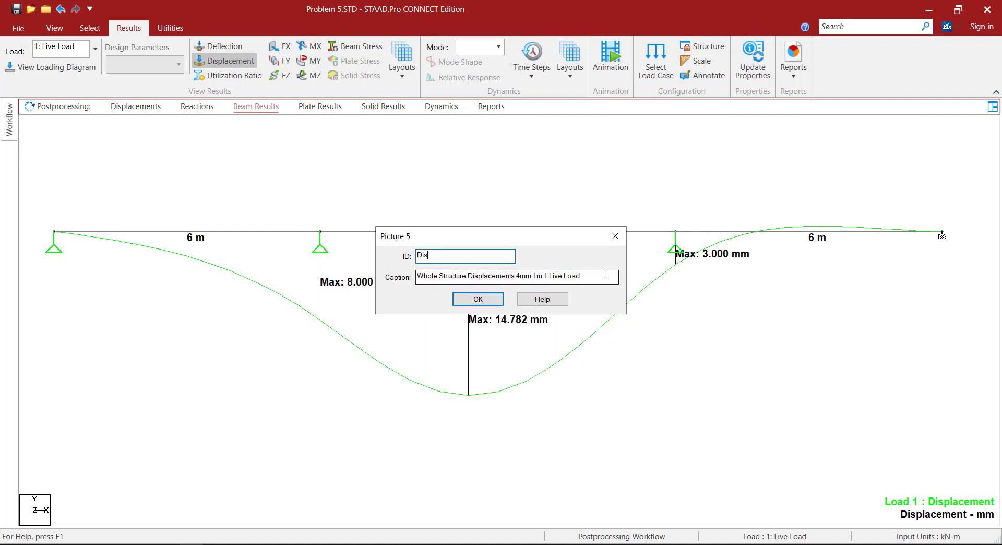
{"action": "left_click_drag", "start_coordinate": [615, 277], "coordinate": [269, 288]}
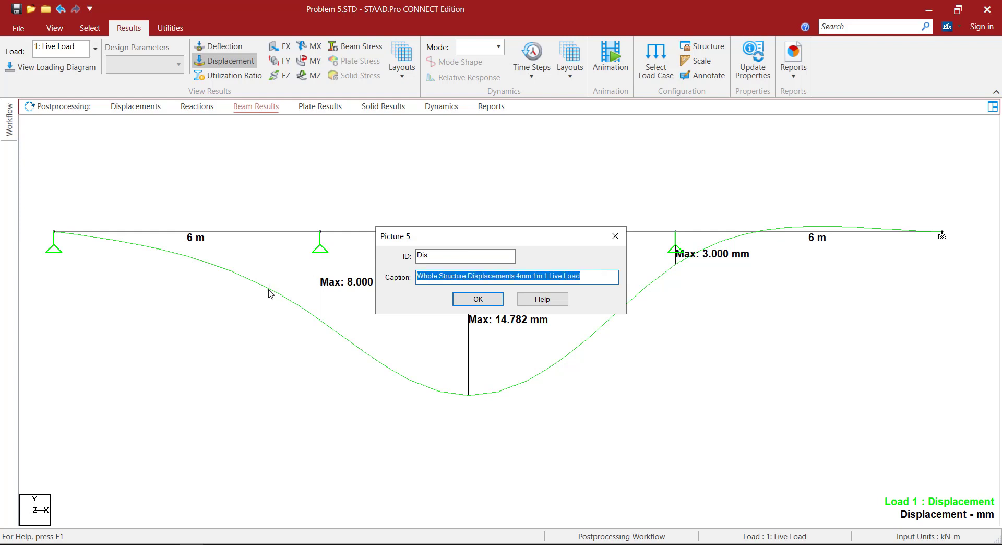
{"action": "left_click_drag", "start_coordinate": [433, 256], "coordinate": [395, 253]}
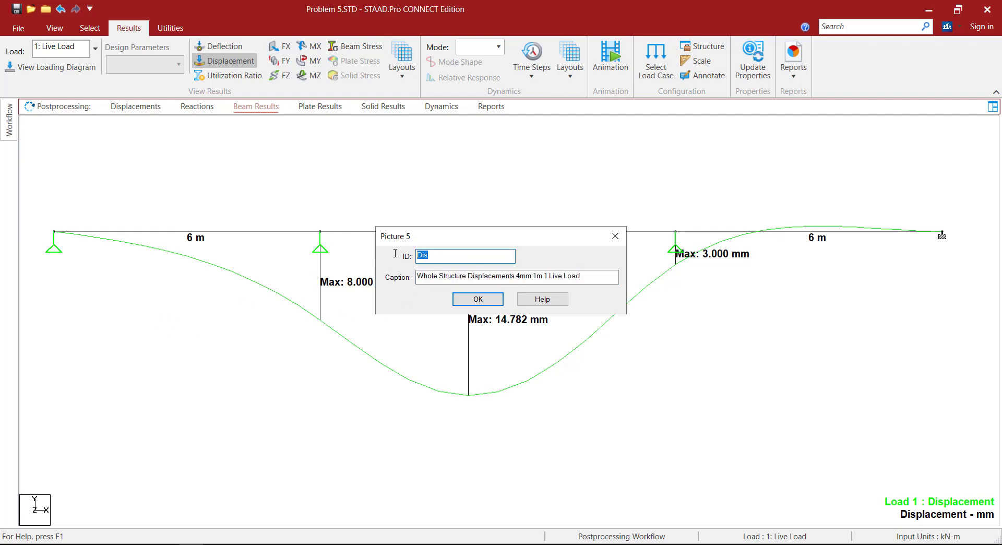
{"action": "type", "text": "EC"}
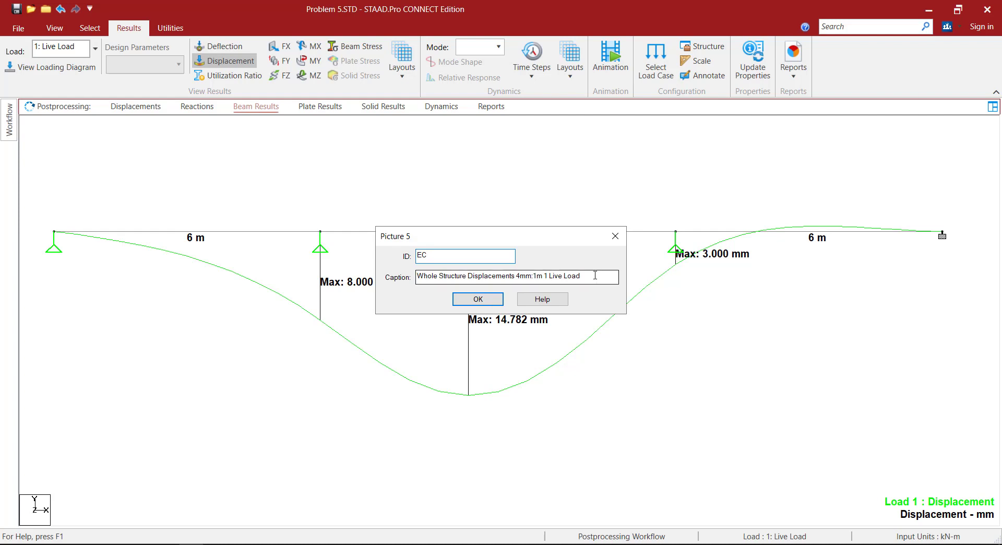
{"action": "left_click_drag", "start_coordinate": [600, 277], "coordinate": [283, 280]}
{"action": "type", "text": "Elastic Curve (Displacement"}
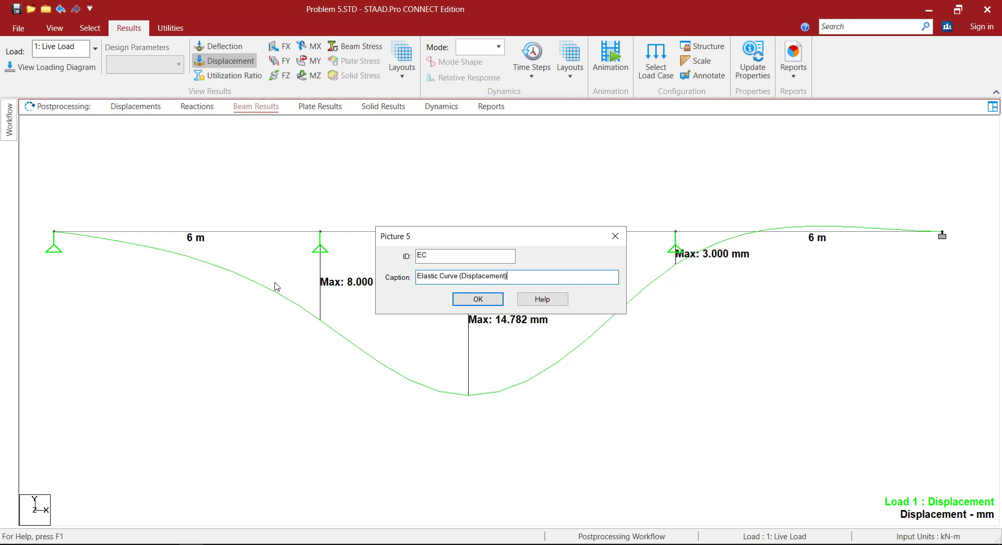
{"action": "left_click", "coordinate": [477, 298]}
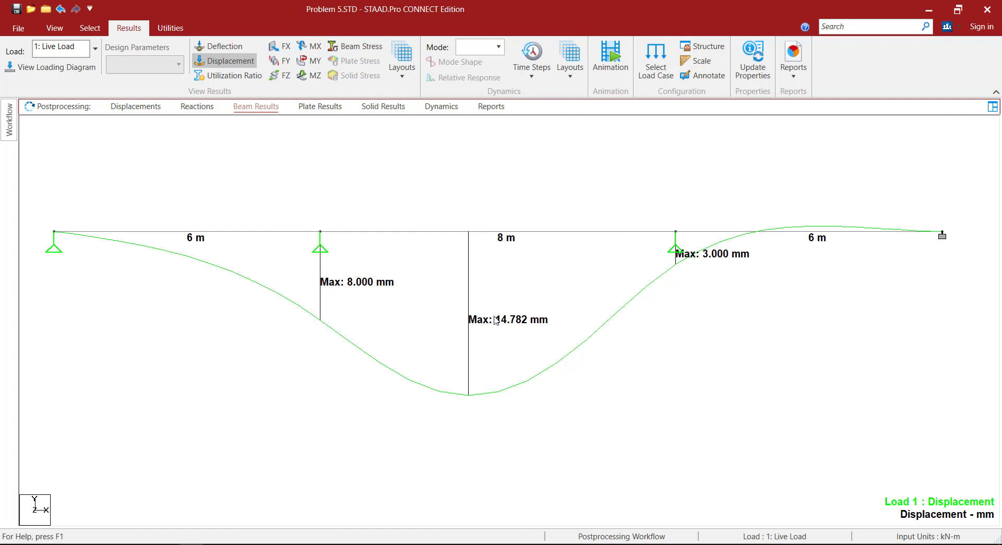
Open Report Setup for the whole structure and add the Reactions table
{"action": "left_click", "coordinate": [490, 108]}
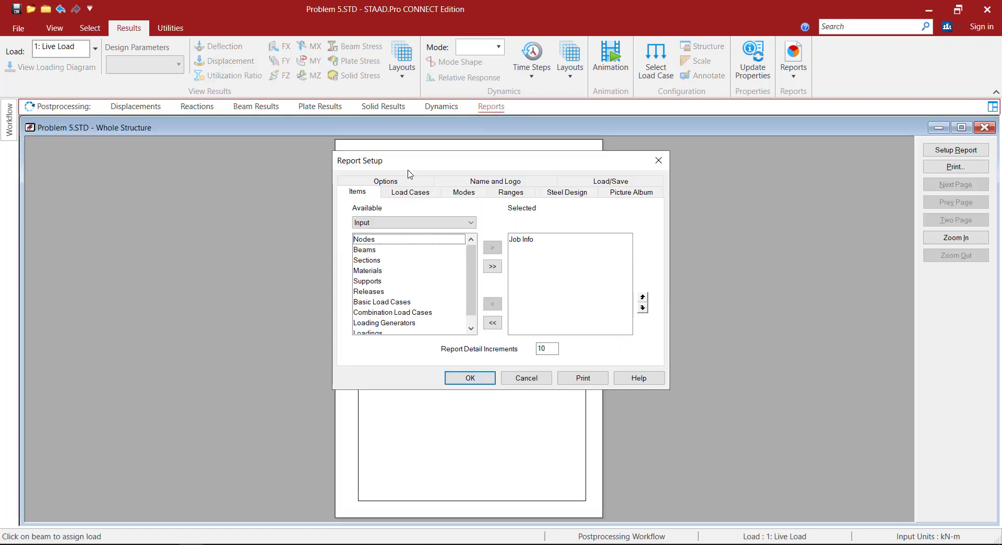
{"action": "left_click", "coordinate": [393, 182]}
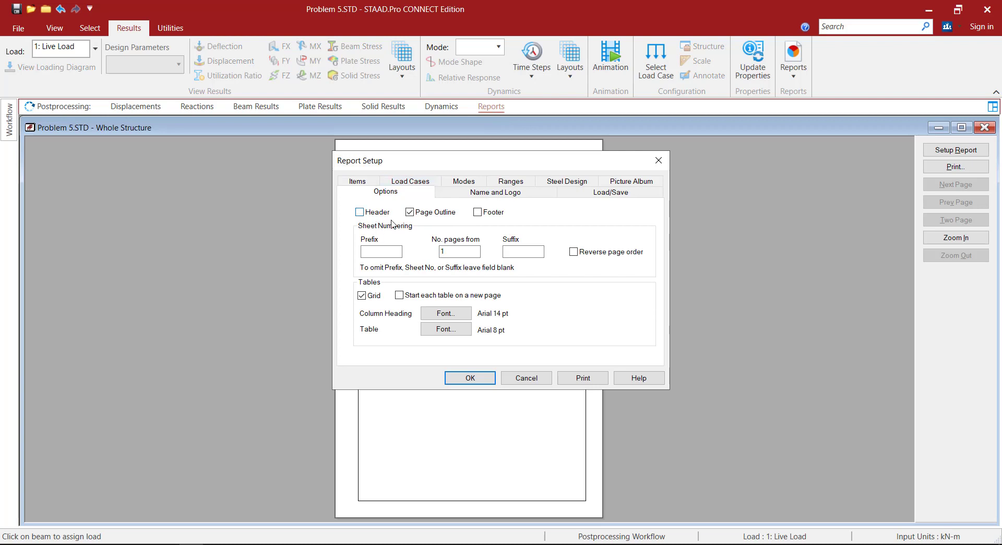
{"action": "left_click", "coordinate": [370, 184]}
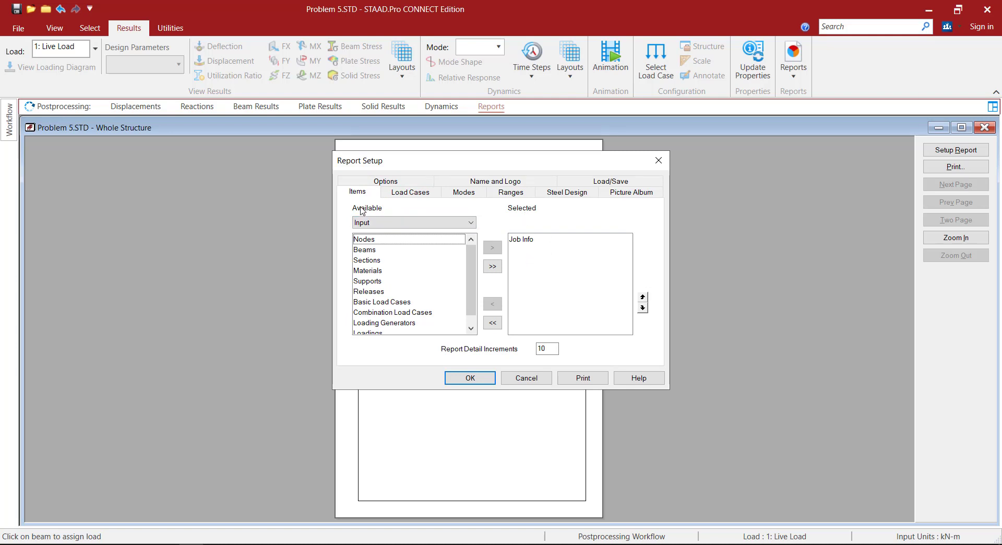
{"action": "left_click", "coordinate": [386, 224]}
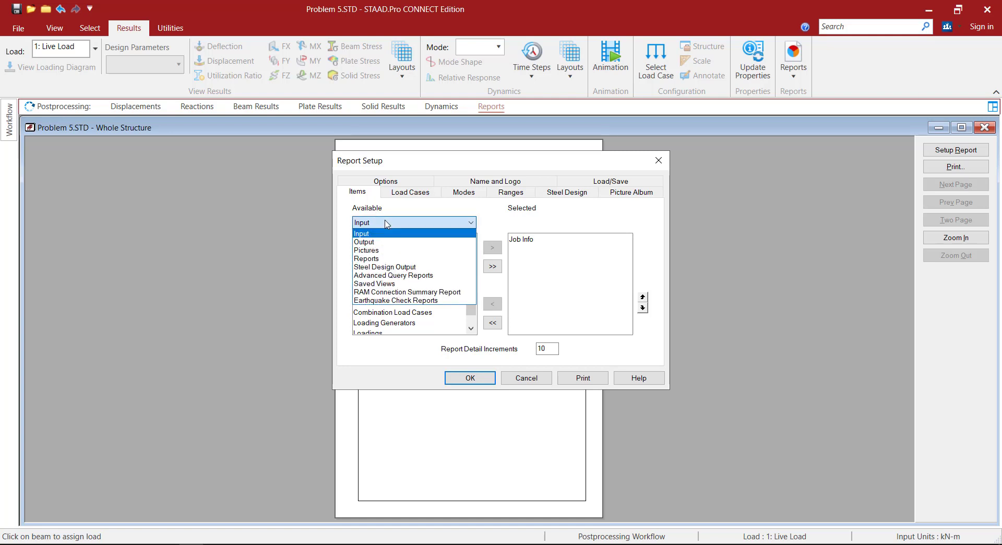
{"action": "left_click", "coordinate": [382, 242]}
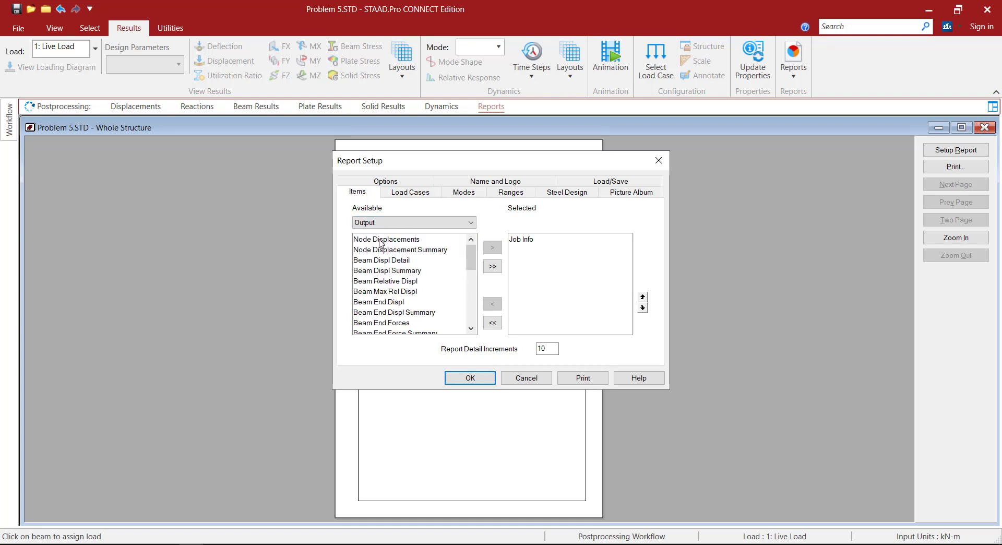
{"action": "left_click", "coordinate": [384, 270]}
{"action": "scroll", "coordinate": [383, 287], "scroll_direction": "down", "scroll_amount": 3}
{"action": "scroll", "coordinate": [381, 300], "scroll_direction": "down", "scroll_amount": 4}
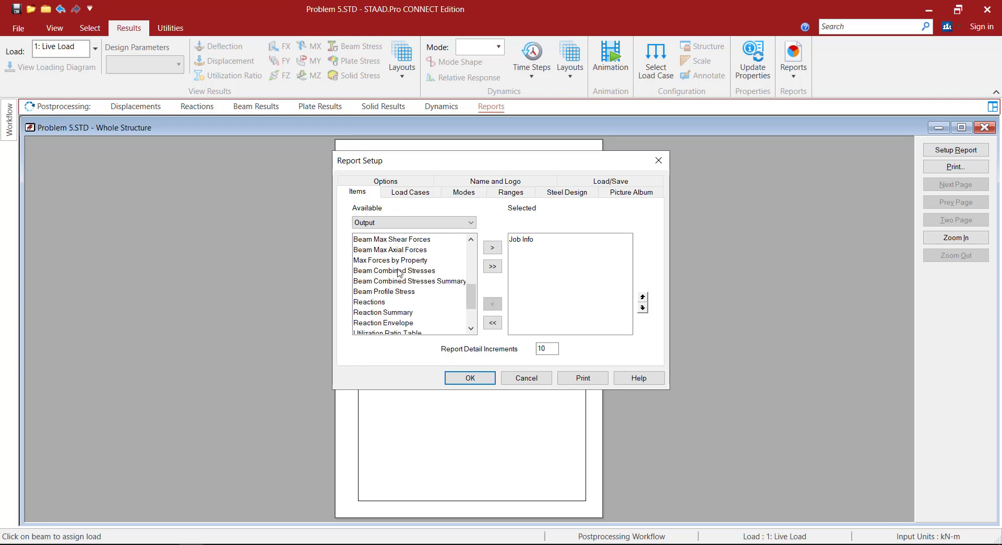
{"action": "left_click", "coordinate": [379, 303]}
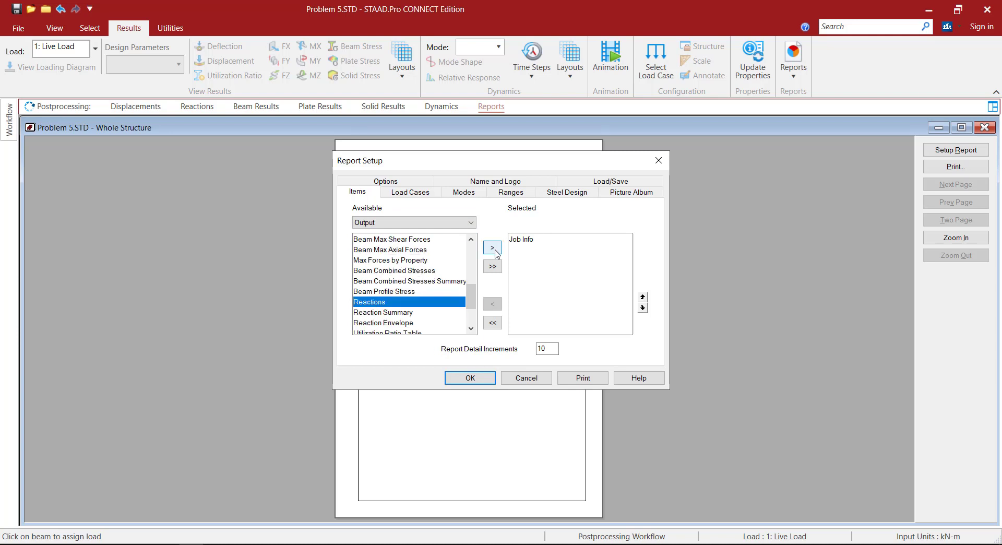
{"action": "left_click", "coordinate": [493, 248]}
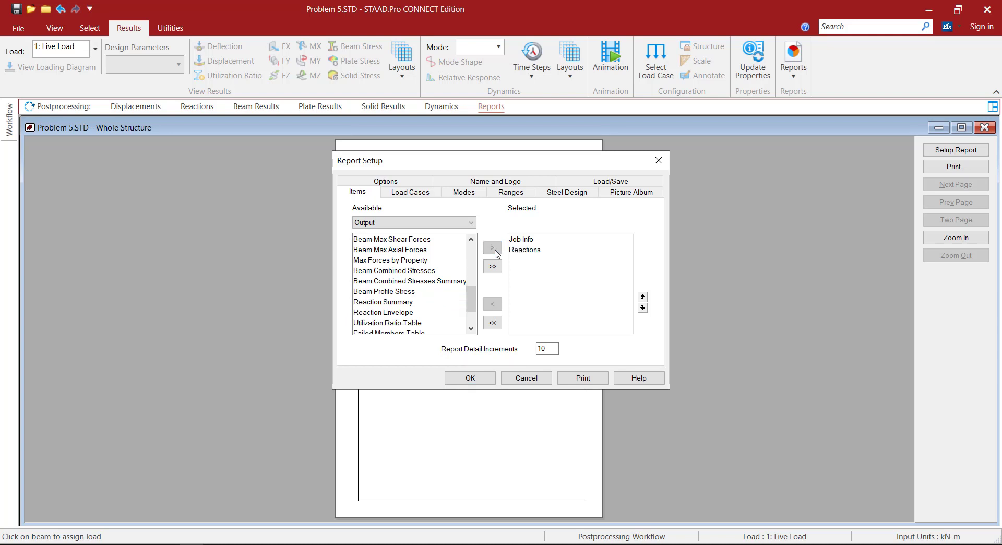
Add the Beam End Forces table and all five saved pictures to the report
{"action": "scroll", "coordinate": [398, 293], "scroll_direction": "up", "scroll_amount": 2}
{"action": "scroll", "coordinate": [398, 292], "scroll_direction": "up", "scroll_amount": 1}
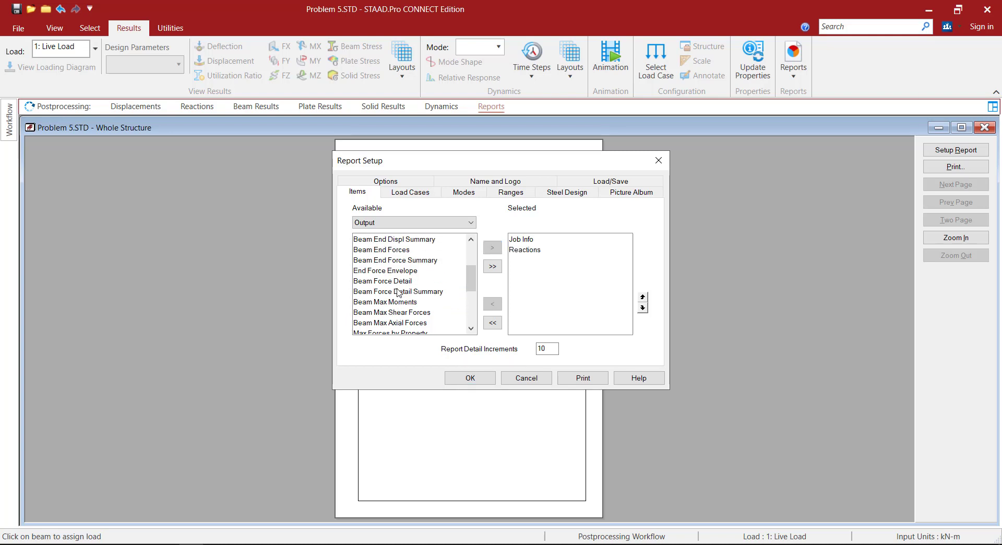
{"action": "scroll", "coordinate": [398, 292], "scroll_direction": "up", "scroll_amount": 1}
{"action": "scroll", "coordinate": [399, 294], "scroll_direction": "up", "scroll_amount": 1}
{"action": "scroll", "coordinate": [424, 302], "scroll_direction": "down", "scroll_amount": 2}
{"action": "left_click", "coordinate": [402, 251]}
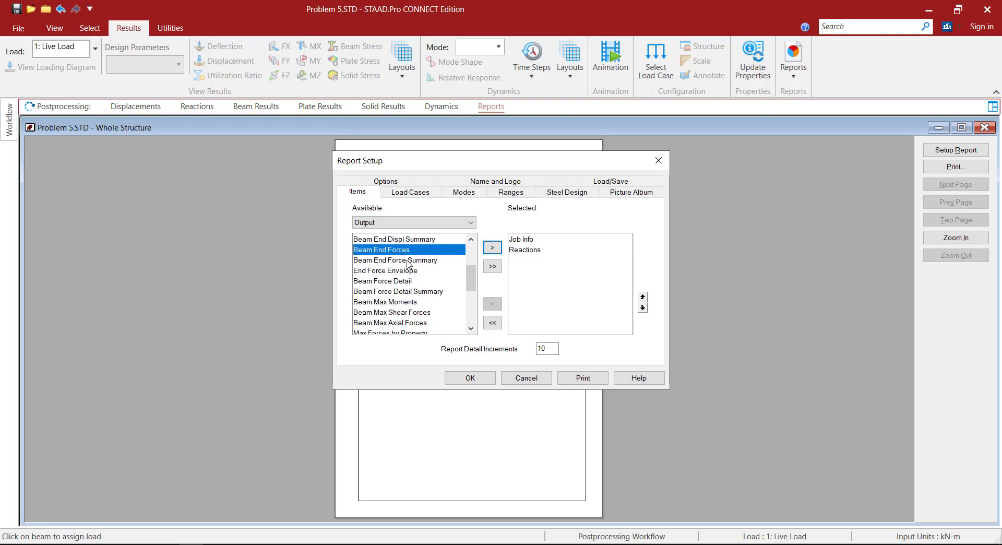
{"action": "left_click", "coordinate": [492, 250]}
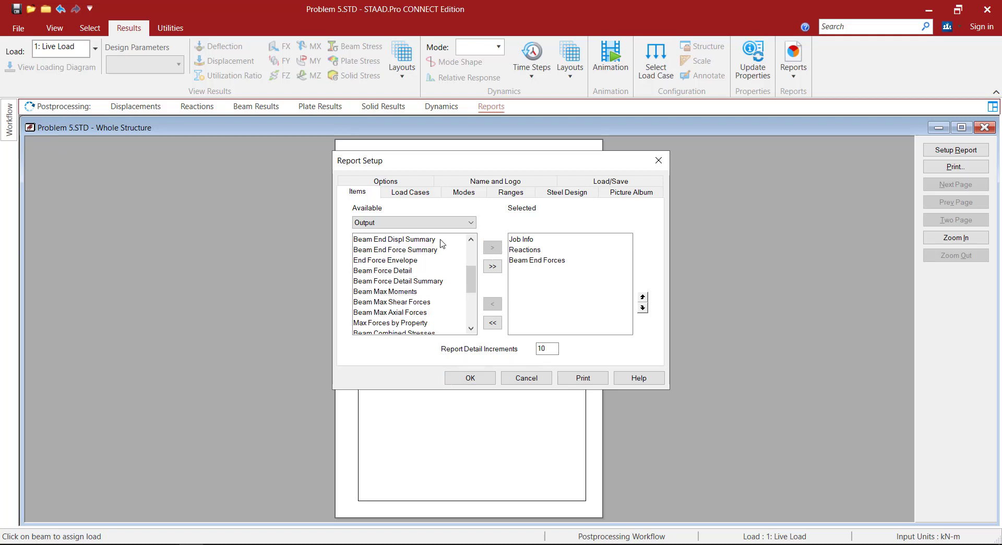
{"action": "left_click", "coordinate": [415, 225]}
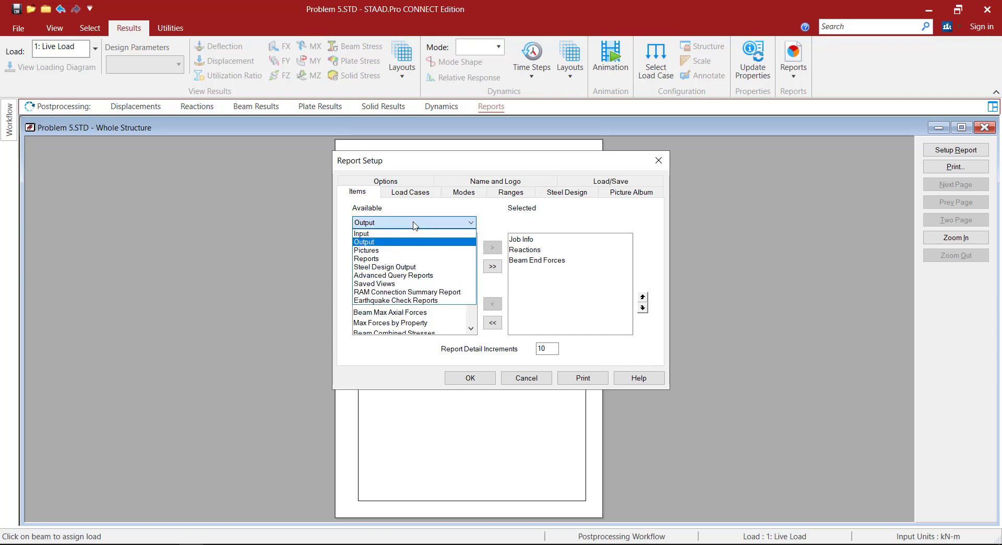
{"action": "left_click", "coordinate": [400, 251]}
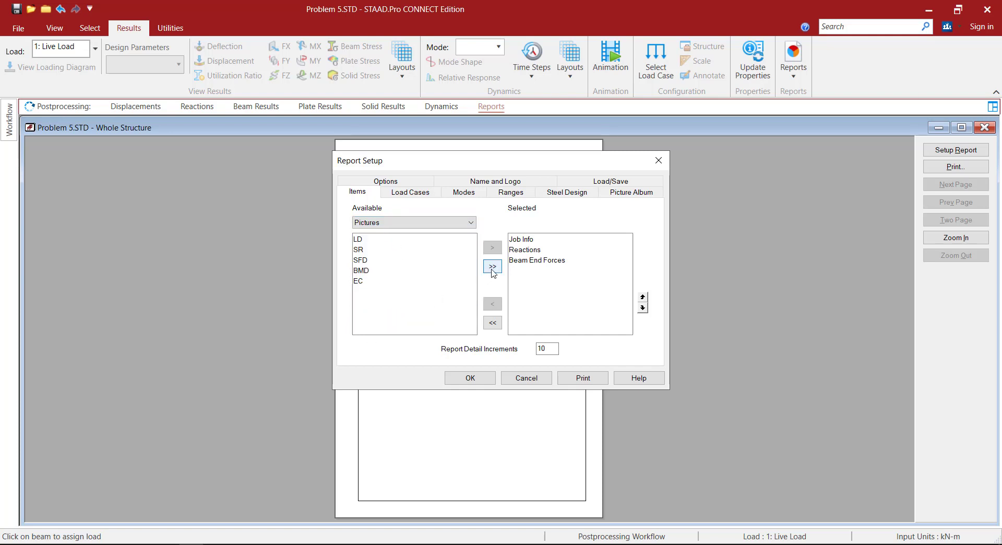
{"action": "left_click", "coordinate": [492, 267]}
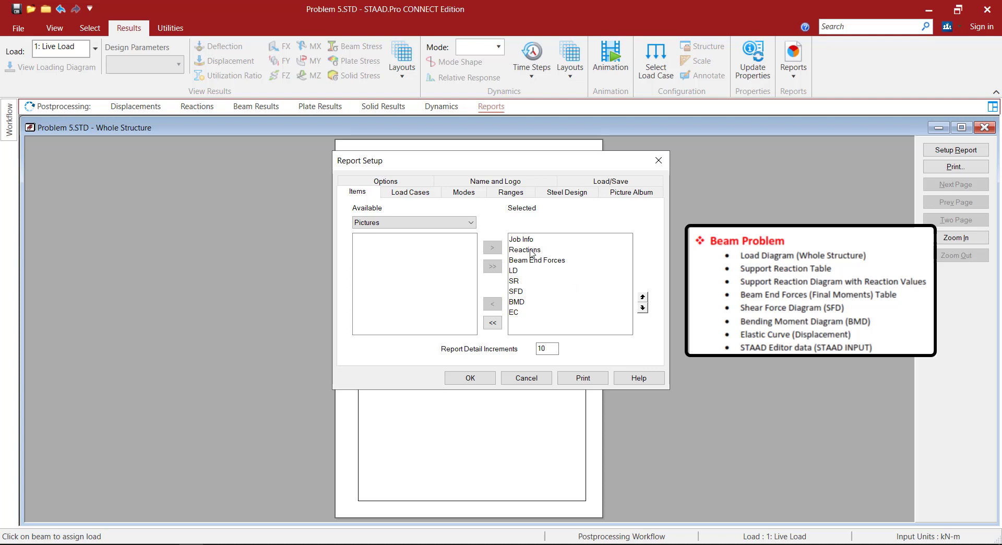
Move LD to second place and SR above Beam End Forces in the report order
{"action": "left_click", "coordinate": [514, 271]}
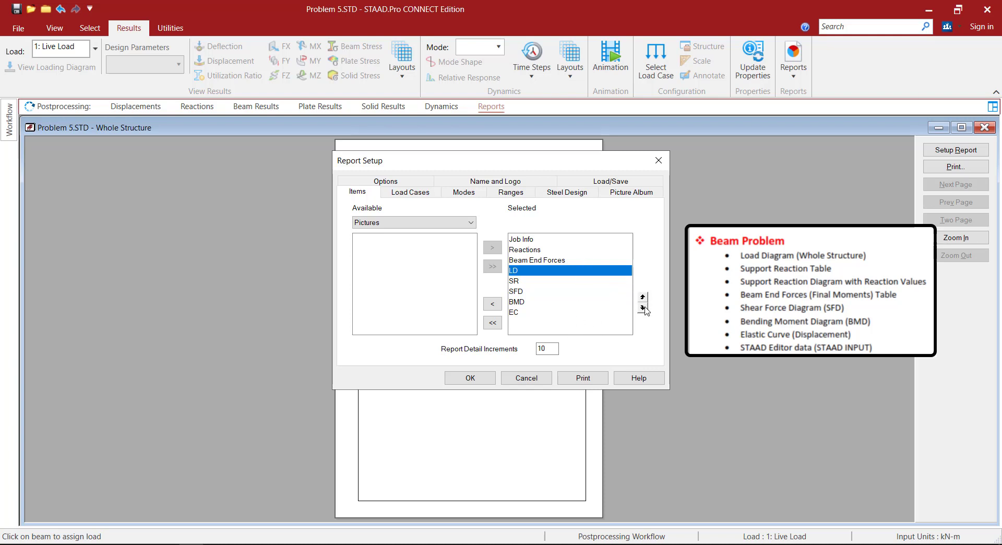
{"action": "left_click", "coordinate": [642, 297]}
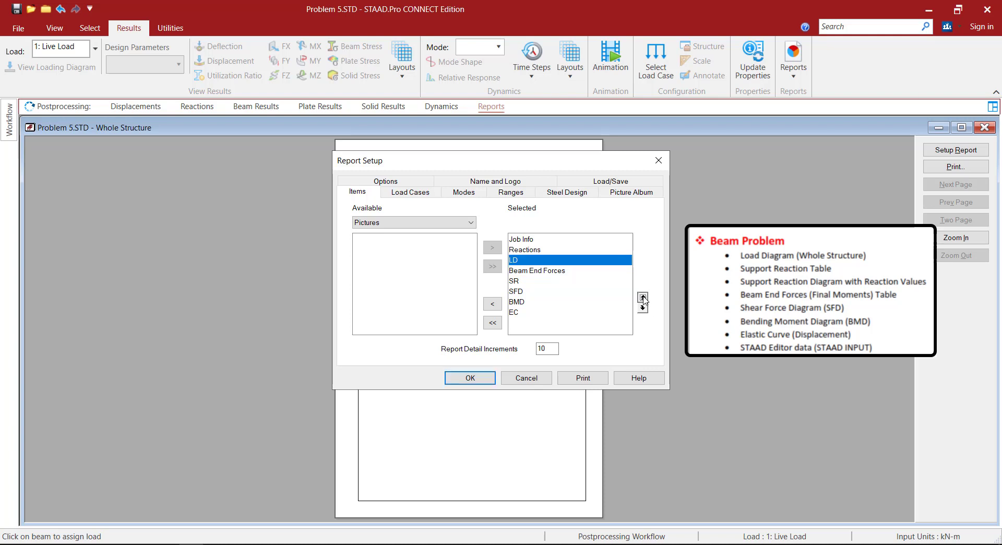
{"action": "left_click", "coordinate": [642, 297]}
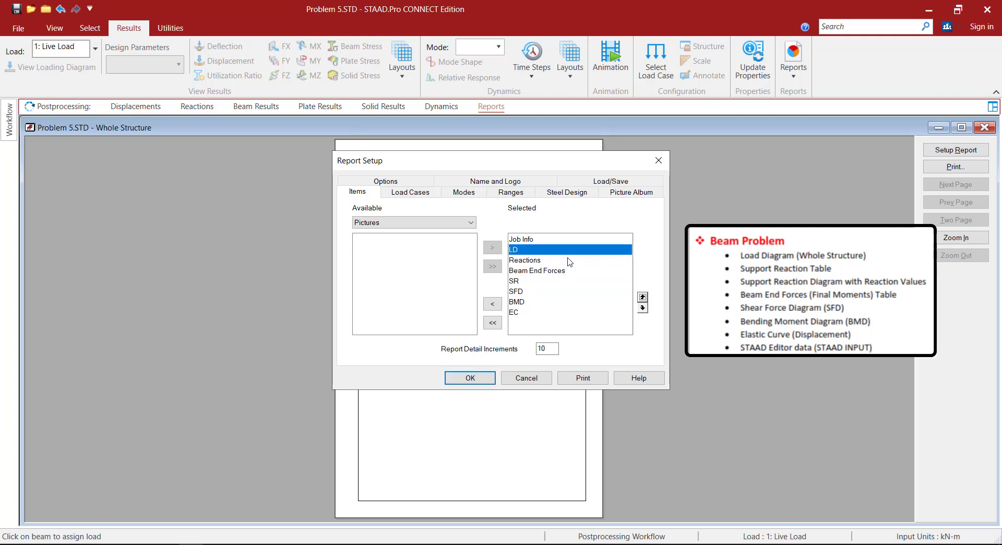
{"action": "left_click", "coordinate": [533, 261]}
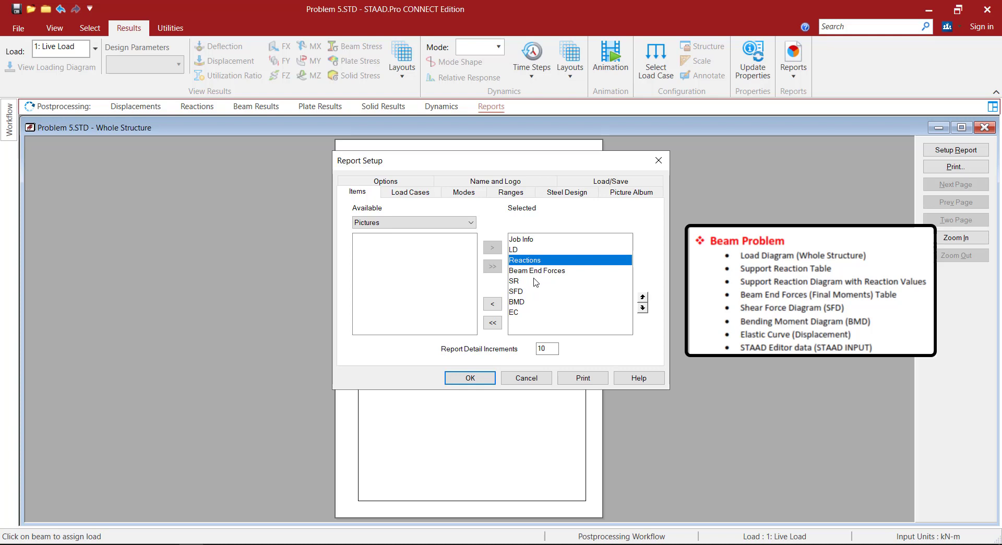
{"action": "left_click", "coordinate": [515, 281]}
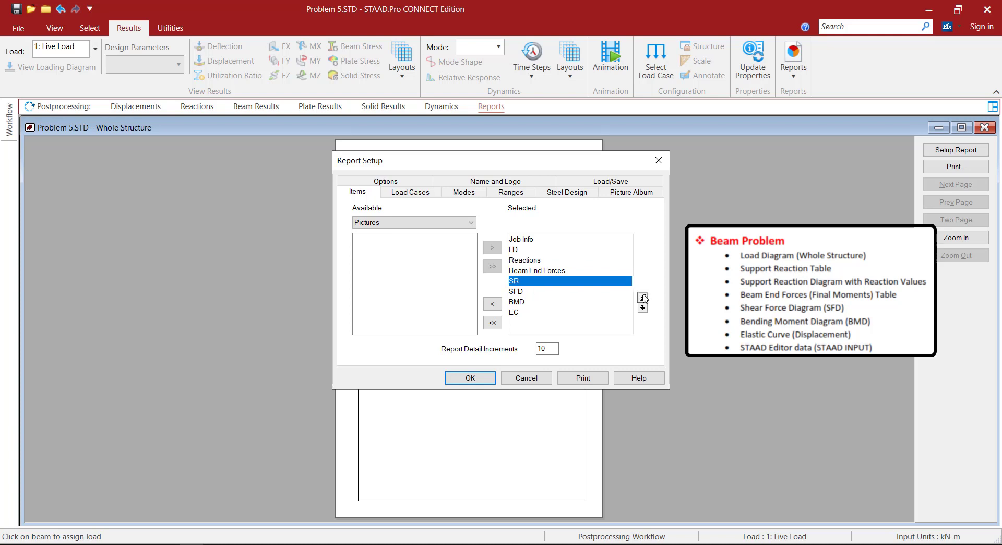
{"action": "left_click", "coordinate": [643, 298]}
{"action": "left_click", "coordinate": [538, 282]}
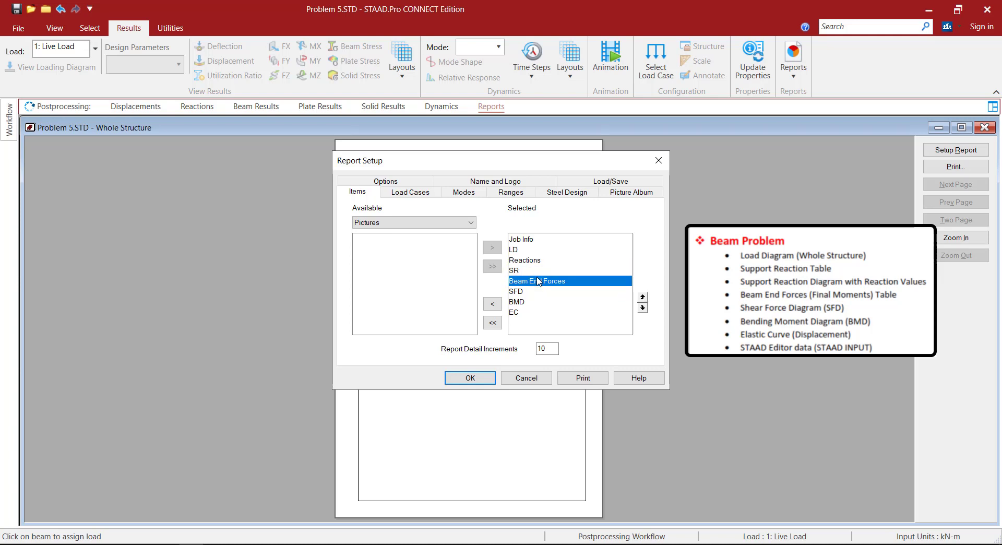
{"action": "left_click", "coordinate": [530, 292]}
{"action": "left_click", "coordinate": [527, 302]}
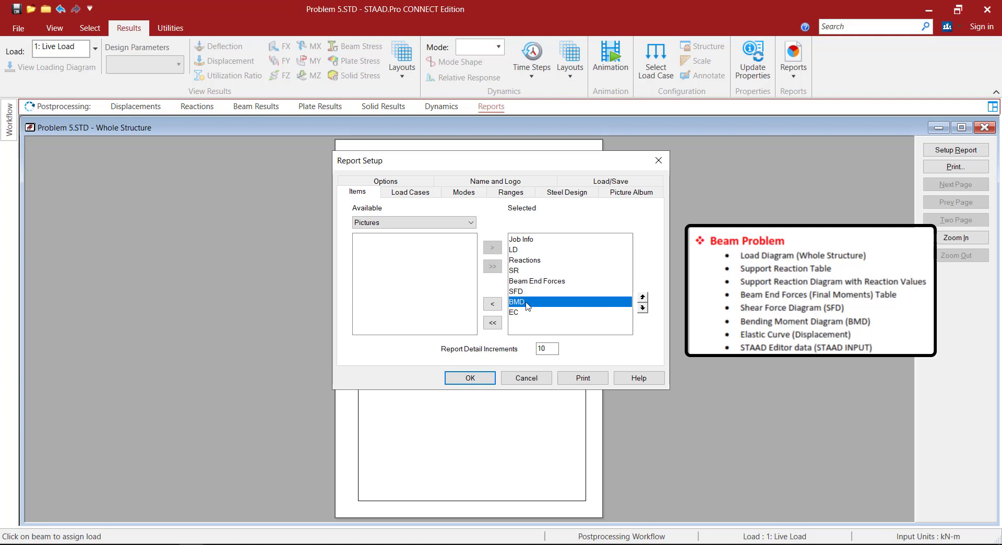
{"action": "left_click", "coordinate": [524, 312]}
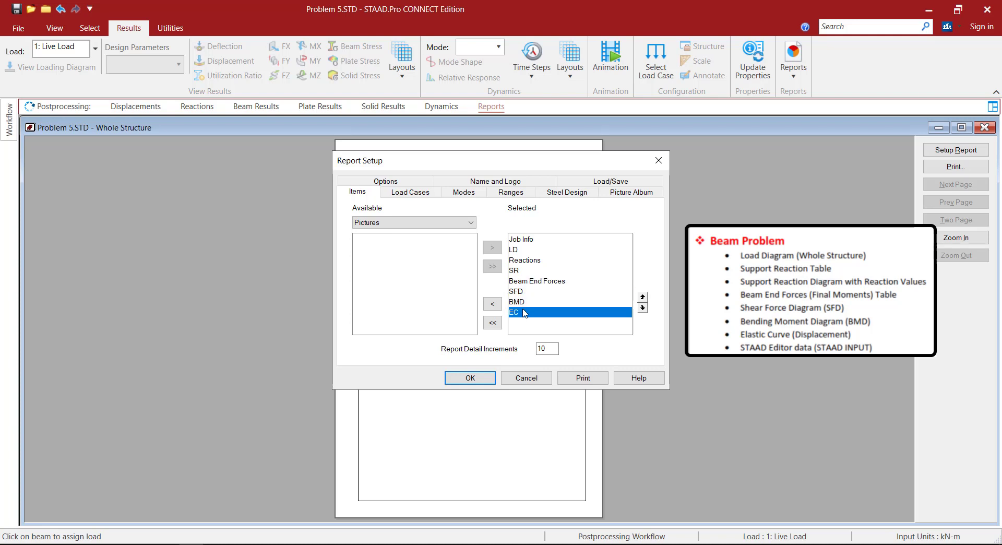
Build the report preview, zoom in twice and page forward two pages to the later diagrams
{"action": "left_click", "coordinate": [486, 380]}
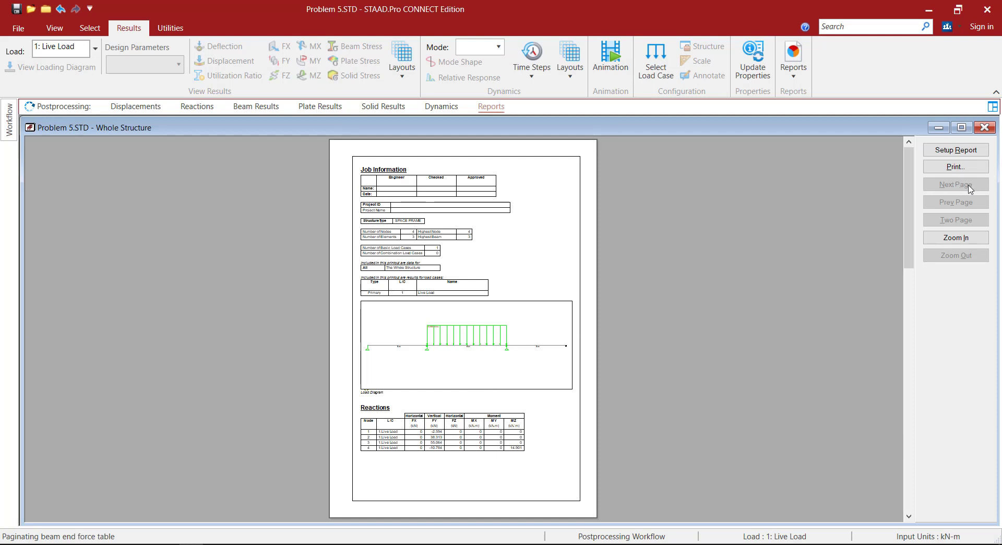
{"action": "left_click", "coordinate": [955, 167]}
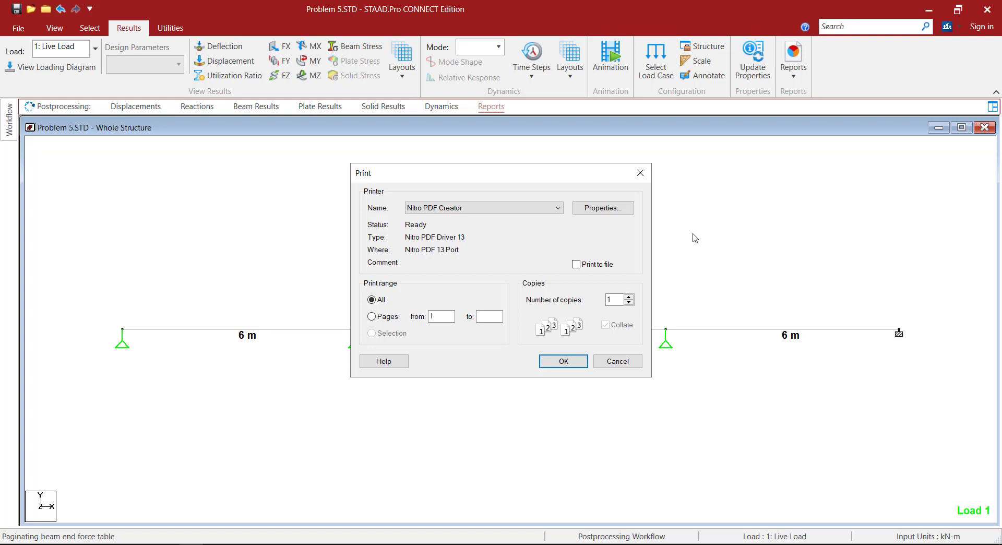
{"action": "left_click", "coordinate": [607, 363]}
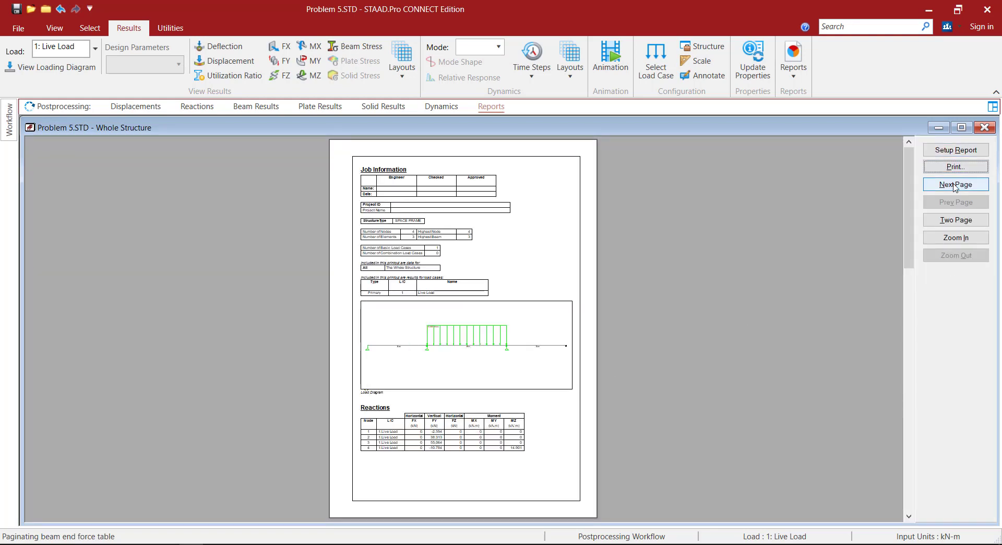
{"action": "left_click", "coordinate": [509, 231]}
{"action": "left_click", "coordinate": [508, 230]}
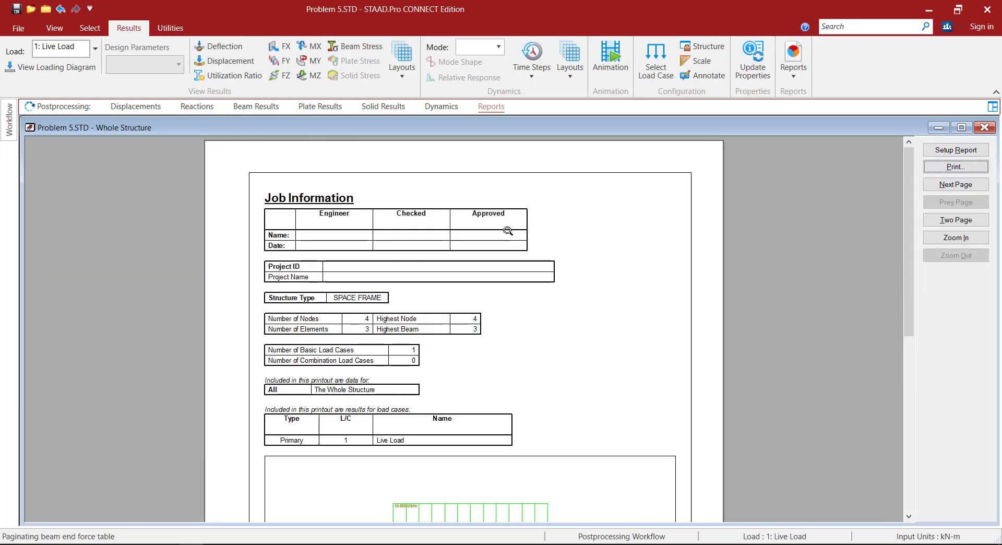
{"action": "left_click", "coordinate": [966, 185]}
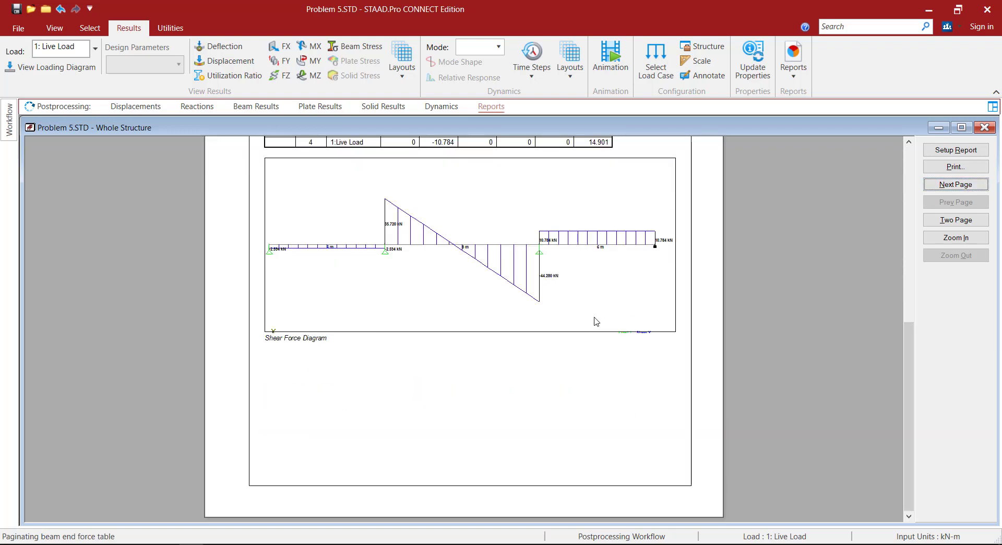
{"action": "left_click", "coordinate": [963, 186]}
{"action": "scroll", "coordinate": [631, 260], "scroll_direction": "down", "scroll_amount": 5}
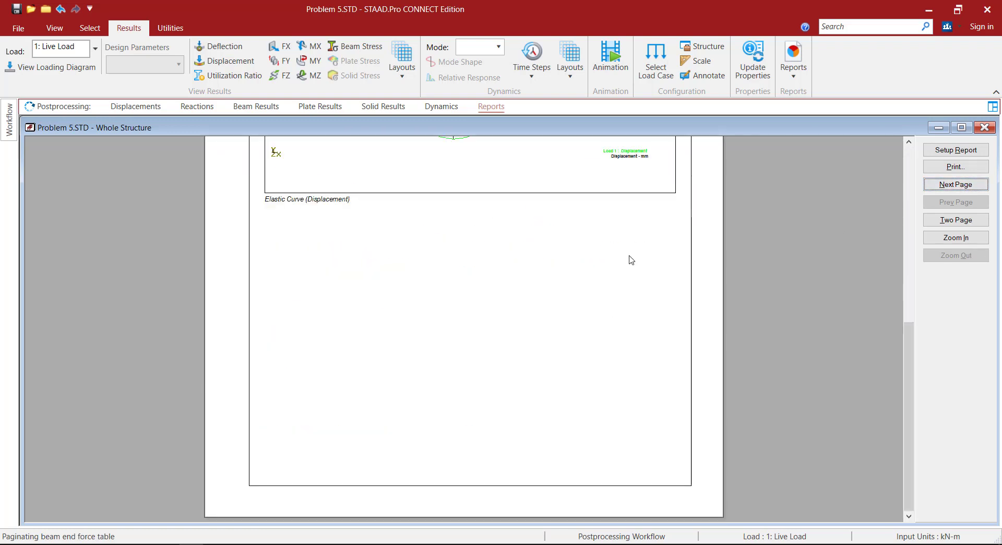
{"action": "scroll", "coordinate": [633, 262], "scroll_direction": "up", "scroll_amount": 5}
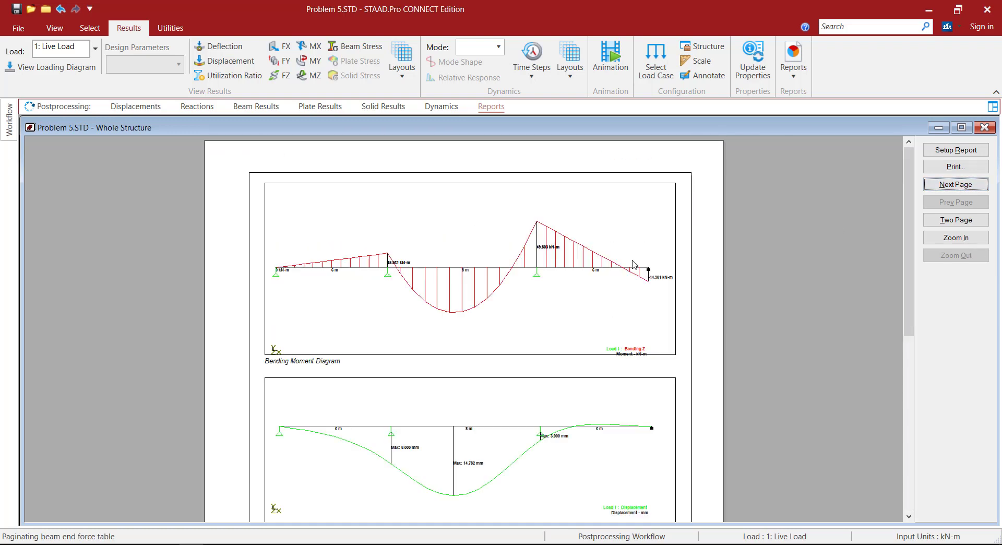
Save the current report setup as 'Problem 5' and return to the preview
{"action": "left_click", "coordinate": [966, 151]}
{"action": "left_click", "coordinate": [614, 183]}
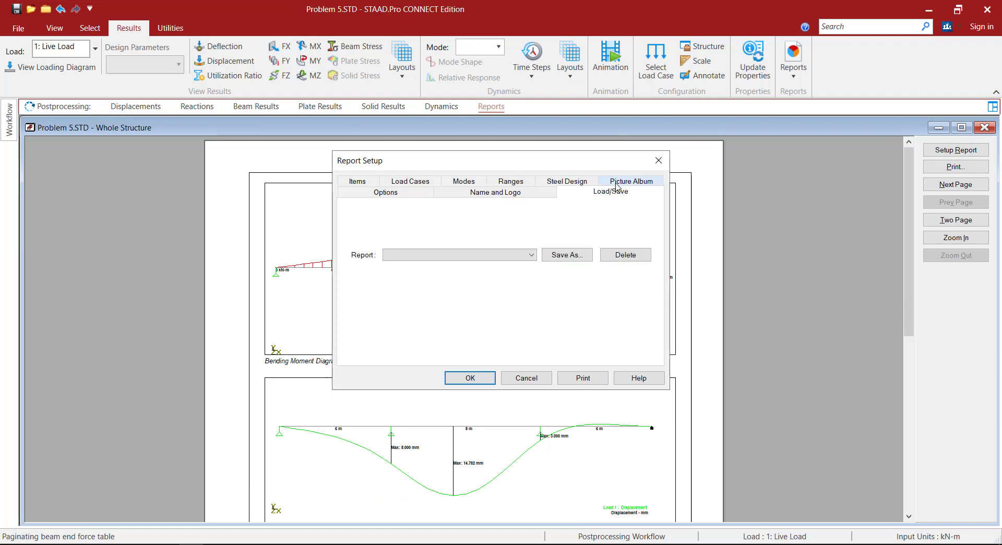
{"action": "left_click", "coordinate": [567, 254]}
{"action": "type", "text": "P"}
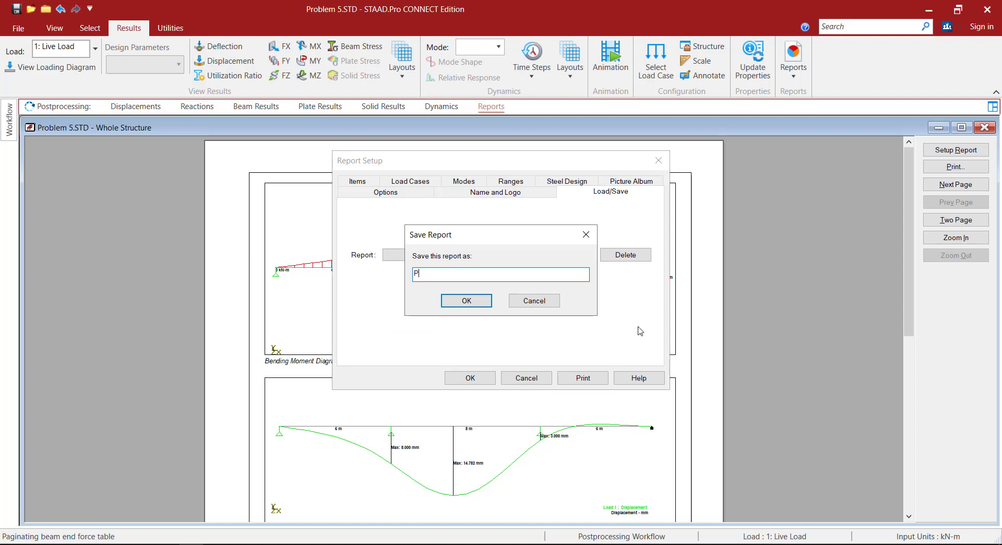
{"action": "type", "text": "roblem 5"}
{"action": "left_click", "coordinate": [475, 300]}
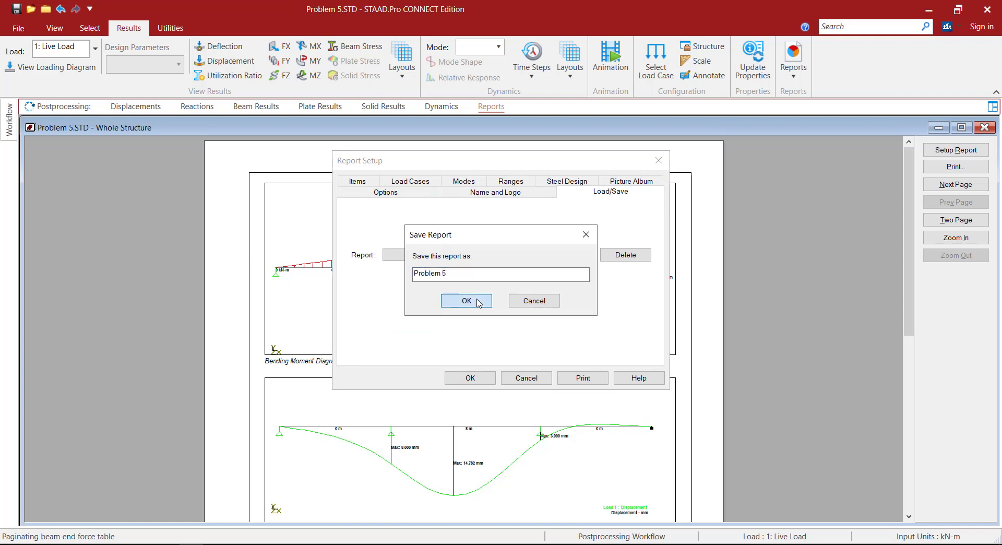
{"action": "left_click", "coordinate": [482, 382]}
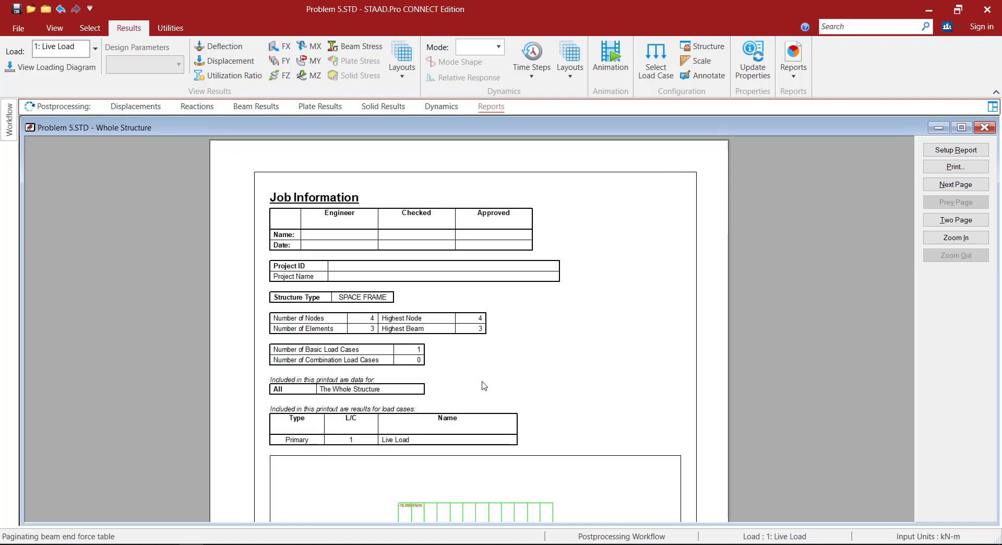
Print the report through Nitro PDF Creator and save it as Problem 5.pdf
{"action": "left_click", "coordinate": [958, 166]}
{"action": "left_click", "coordinate": [514, 209]}
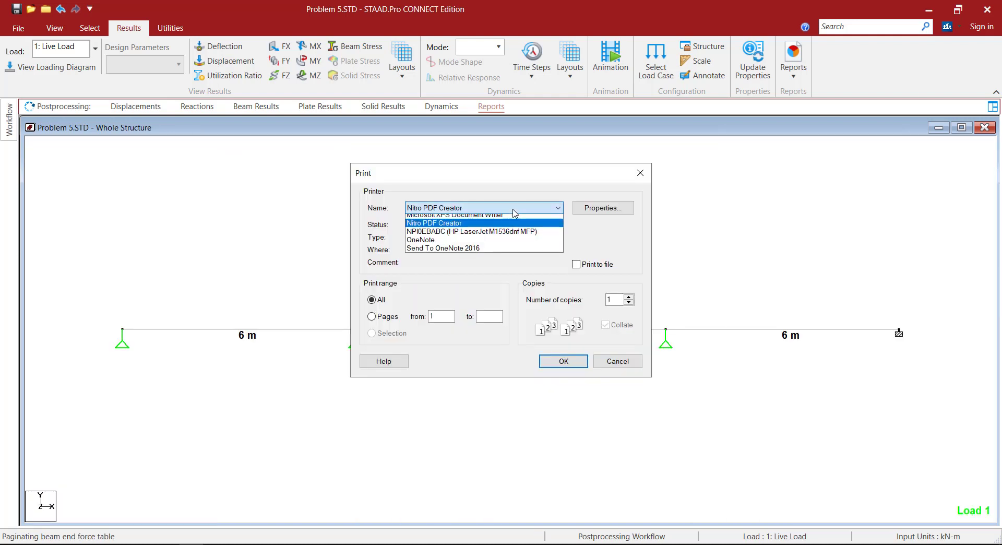
{"action": "left_click", "coordinate": [514, 209]}
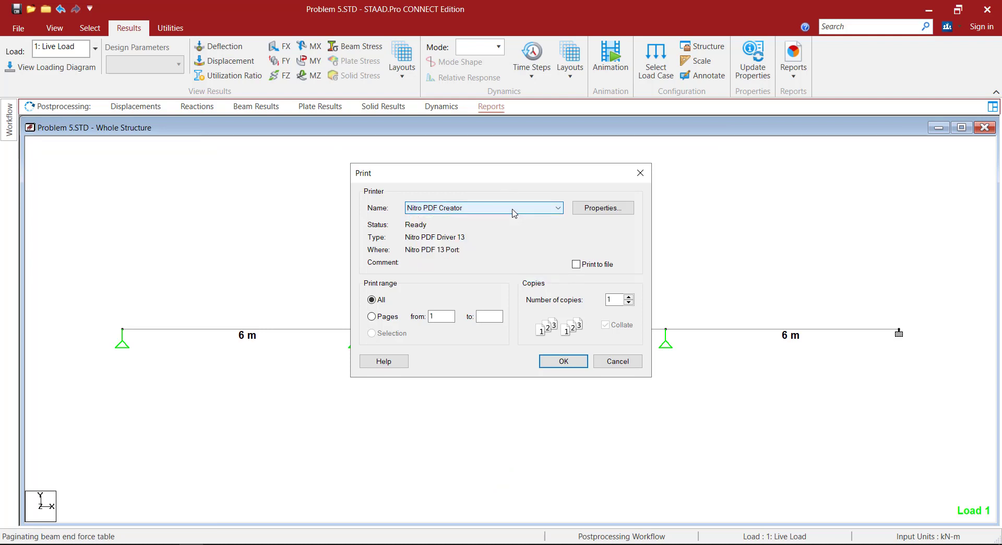
{"action": "left_click", "coordinate": [573, 362]}
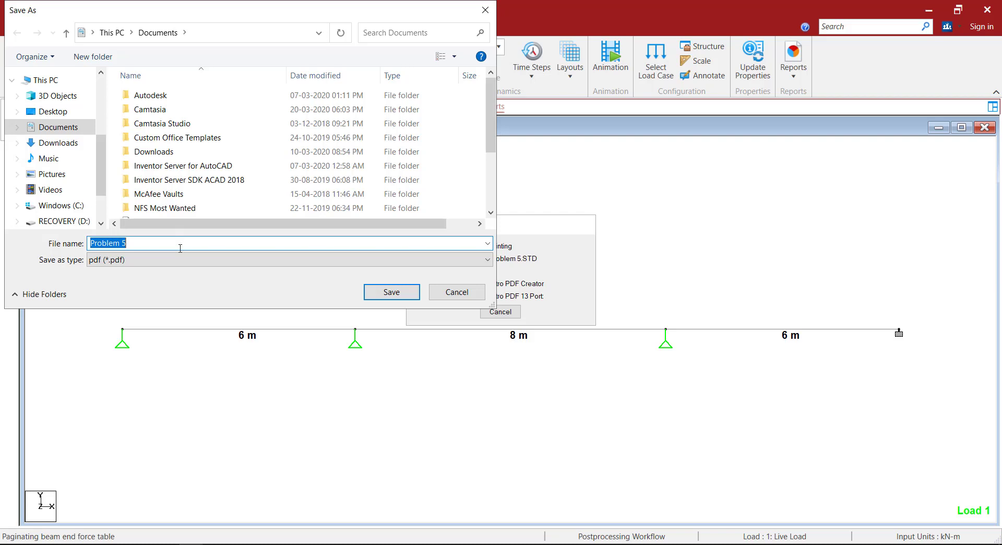
{"action": "left_click", "coordinate": [391, 292]}
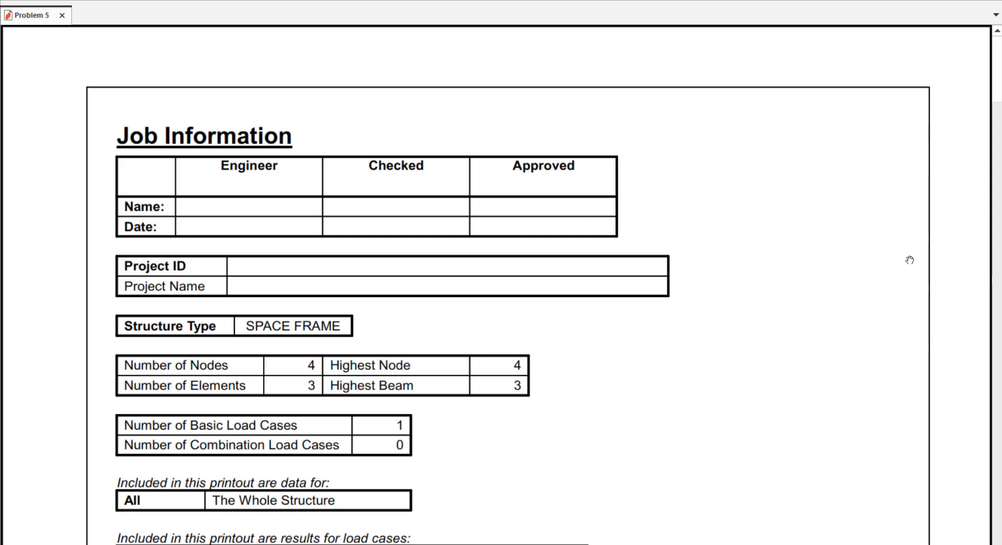
{"action": "scroll", "coordinate": [909, 259], "scroll_direction": "down", "scroll_amount": 5}
{"action": "scroll", "coordinate": [912, 259], "scroll_direction": "down", "scroll_amount": 3}
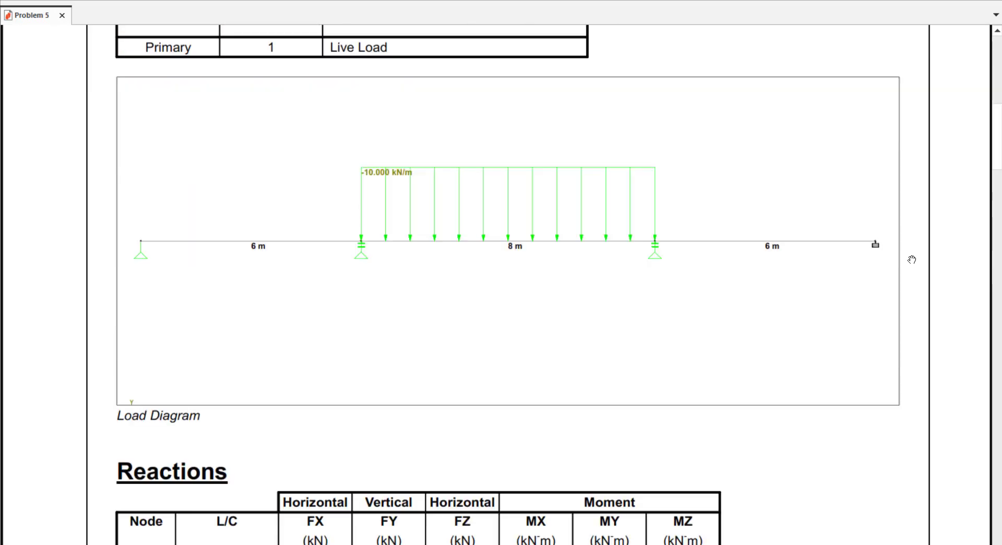
{"action": "scroll", "coordinate": [851, 236], "scroll_direction": "down", "scroll_amount": 5}
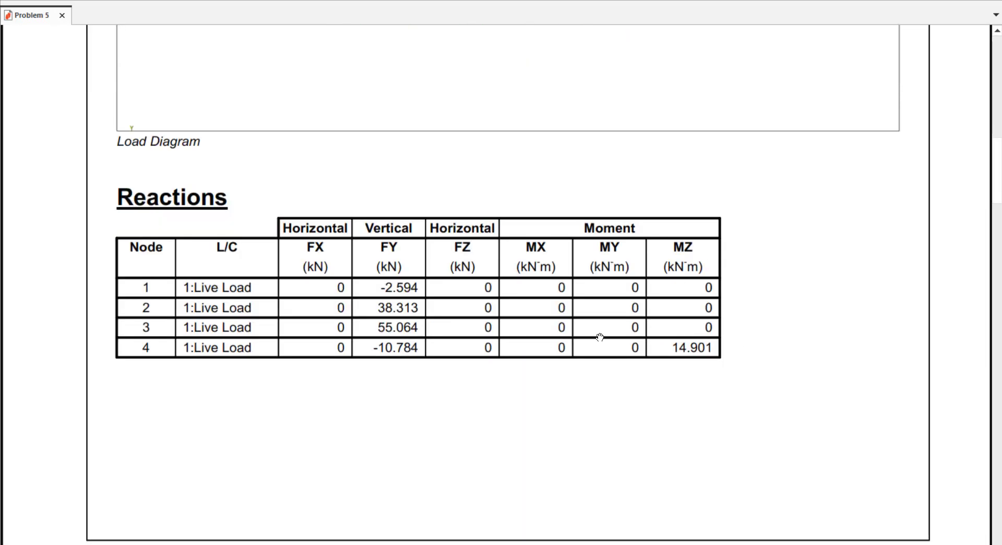
{"action": "scroll", "coordinate": [604, 335], "scroll_direction": "down", "scroll_amount": 12}
{"action": "scroll", "coordinate": [604, 335], "scroll_direction": "up", "scroll_amount": 4}
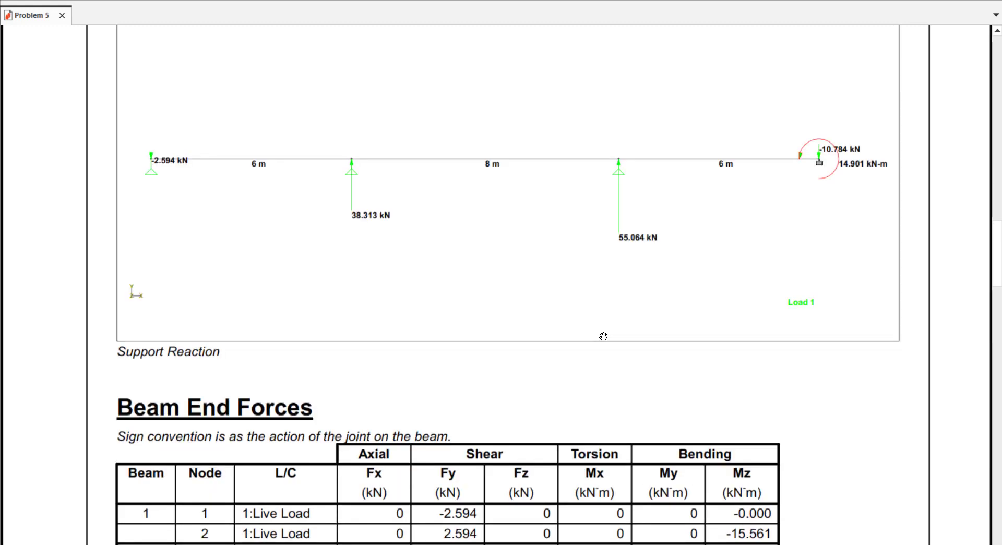
{"action": "scroll", "coordinate": [603, 335], "scroll_direction": "down", "scroll_amount": 2}
{"action": "scroll", "coordinate": [593, 267], "scroll_direction": "up", "scroll_amount": 2}
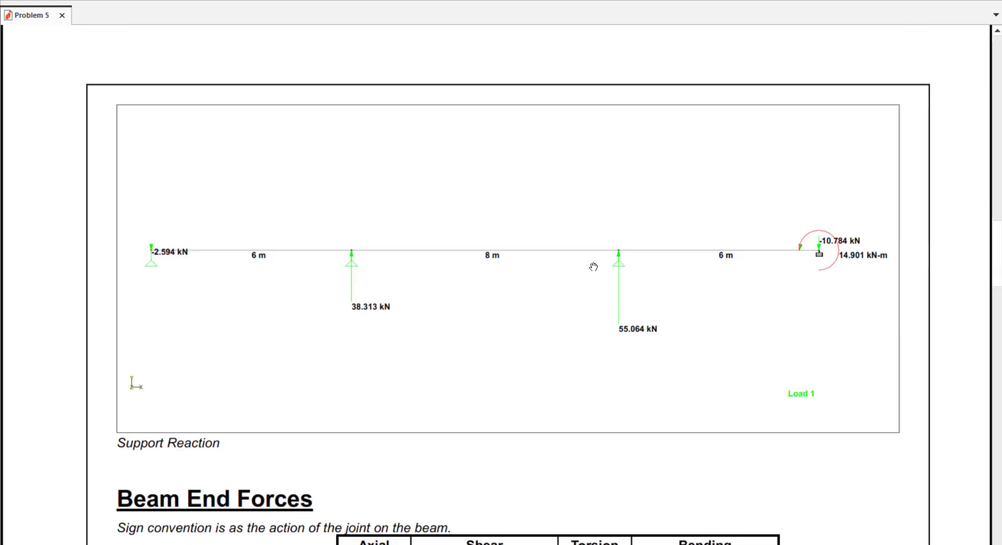
{"action": "scroll", "coordinate": [593, 267], "scroll_direction": "down", "scroll_amount": 5}
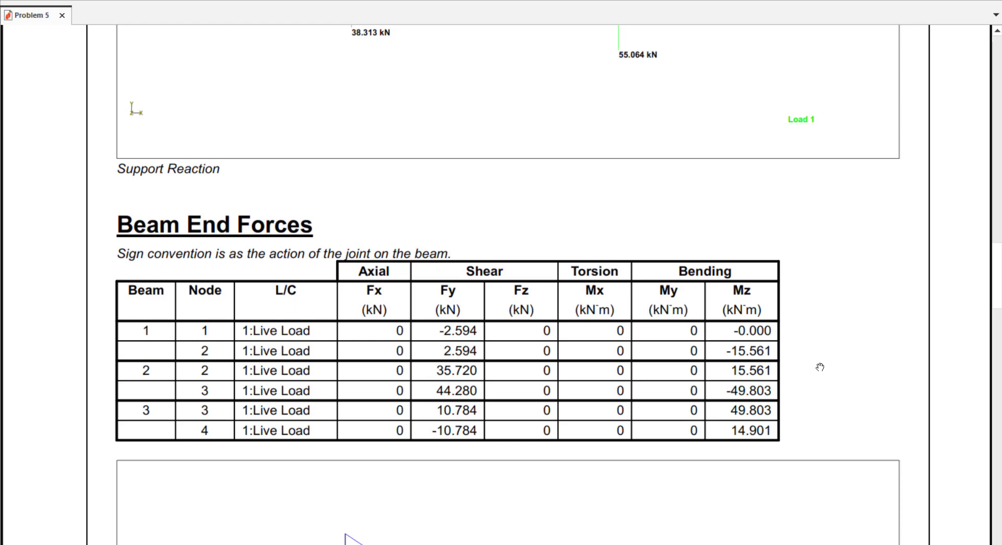
{"action": "scroll", "coordinate": [819, 367], "scroll_direction": "down", "scroll_amount": 5}
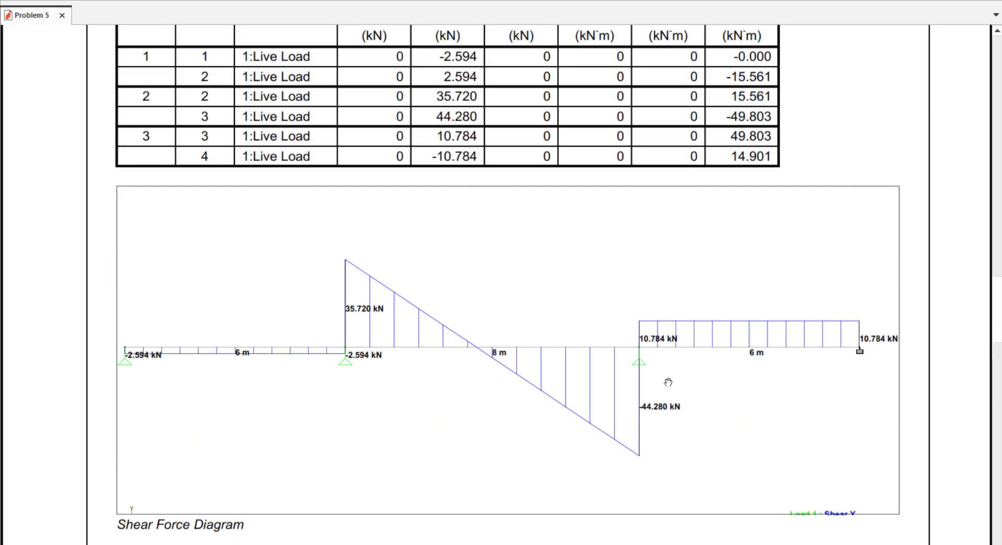
{"action": "scroll", "coordinate": [777, 381], "scroll_direction": "down", "scroll_amount": 2}
{"action": "scroll", "coordinate": [776, 381], "scroll_direction": "down", "scroll_amount": 3}
{"action": "scroll", "coordinate": [777, 383], "scroll_direction": "down", "scroll_amount": 6}
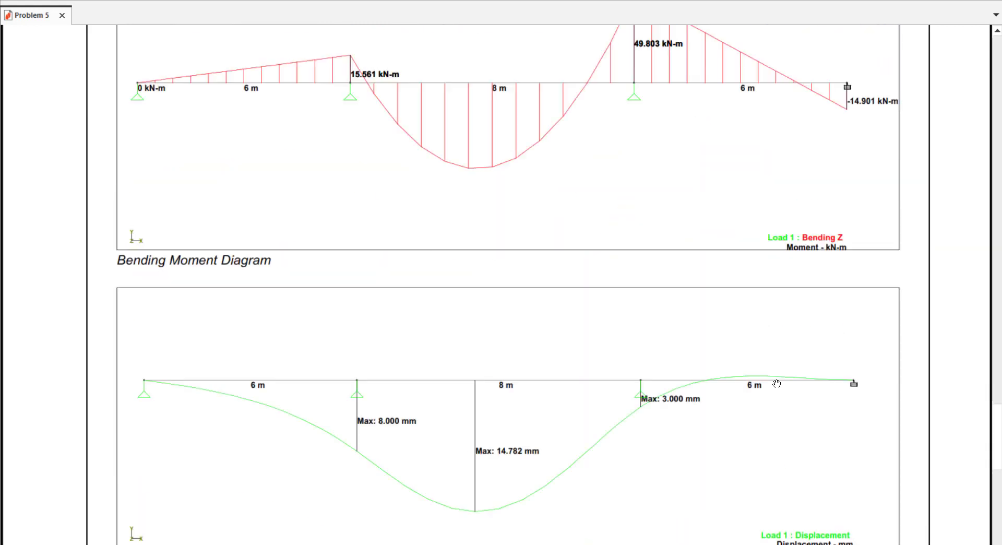
{"action": "scroll", "coordinate": [776, 382], "scroll_direction": "up", "scroll_amount": 2}
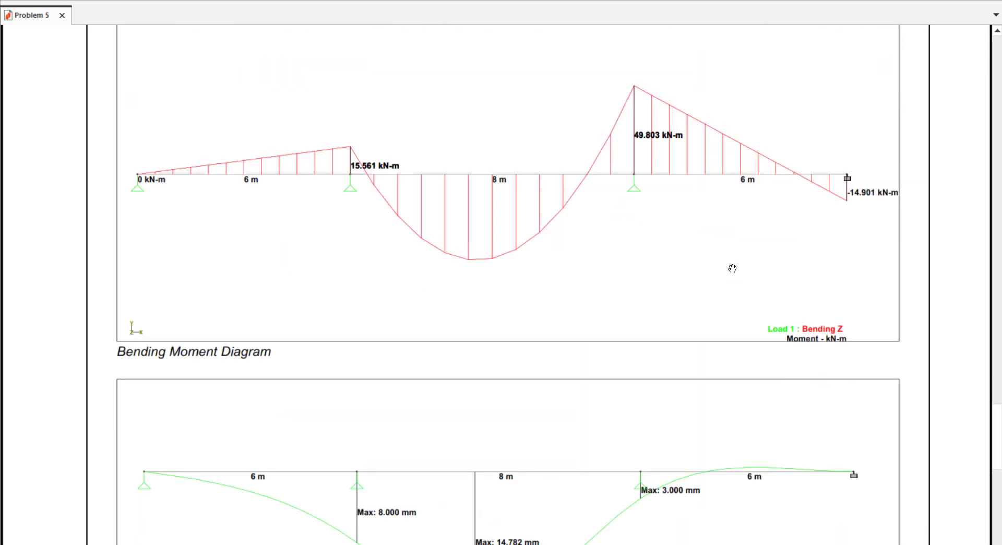
{"action": "scroll", "coordinate": [731, 265], "scroll_direction": "down", "scroll_amount": 3}
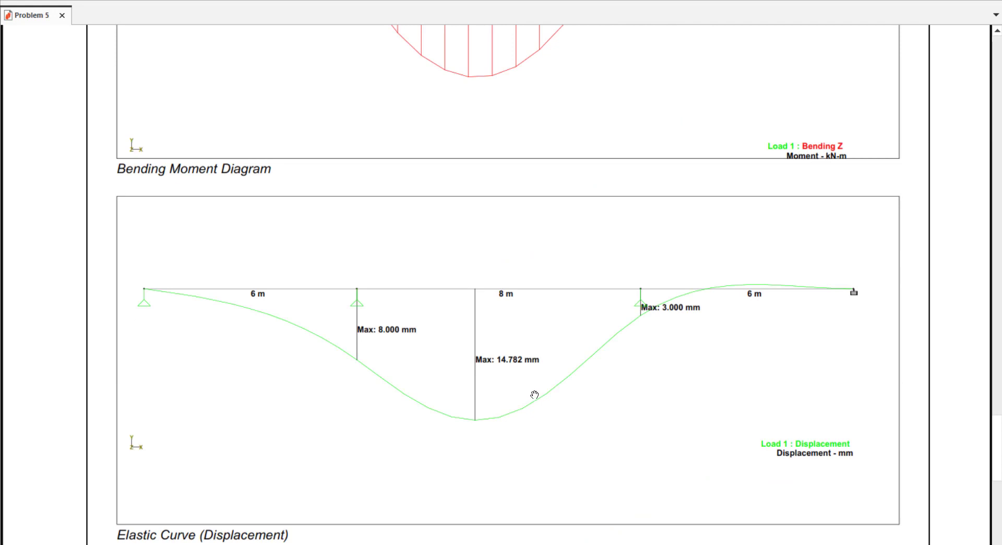